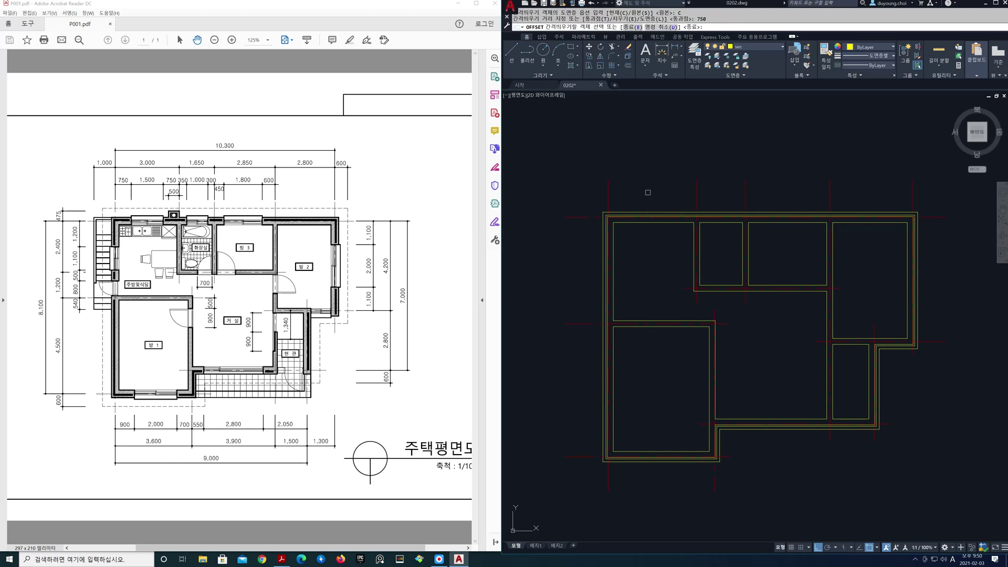
Step: Offset the plan's left wall centerline 750 to the right and the kitchen–bathroom centerline 750 to the left, for the kitchen window
left_click(610, 185)
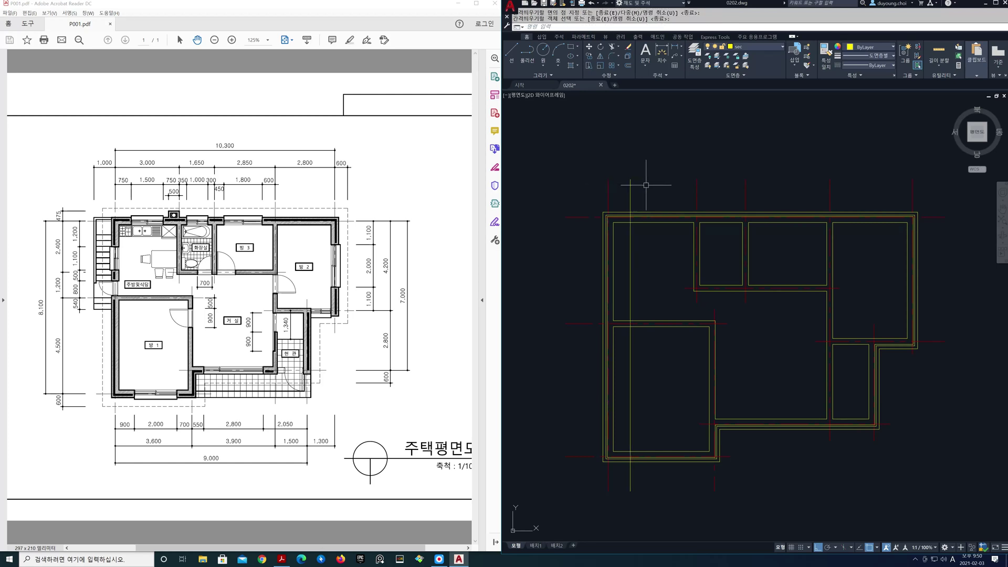
key("Return")
key("Return")
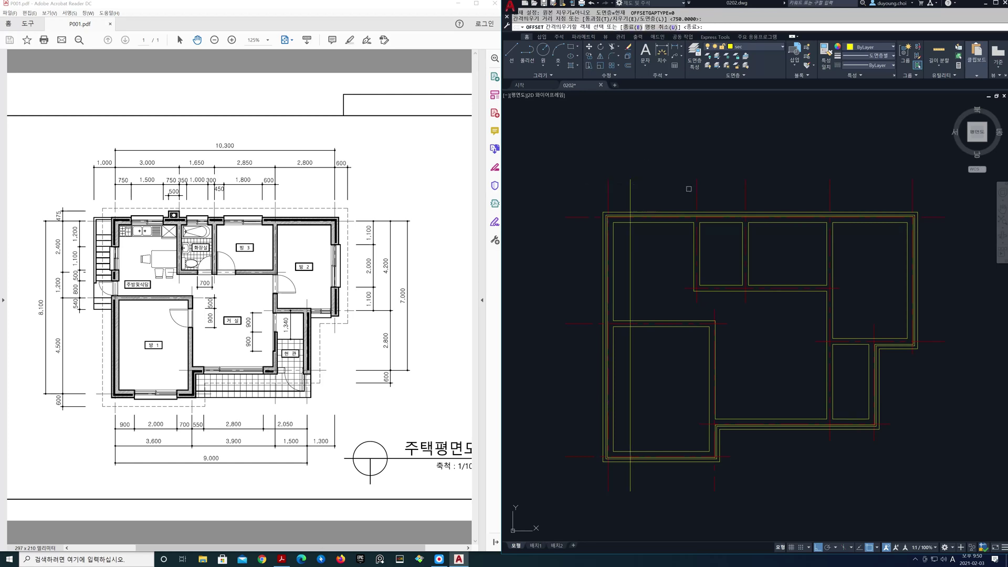
left_click(696, 192)
left_click(658, 163)
key("Return")
Step: Mark the bathroom window by offsetting its left centerline 350 to the right and its right centerline 300 to the left
key("Return")
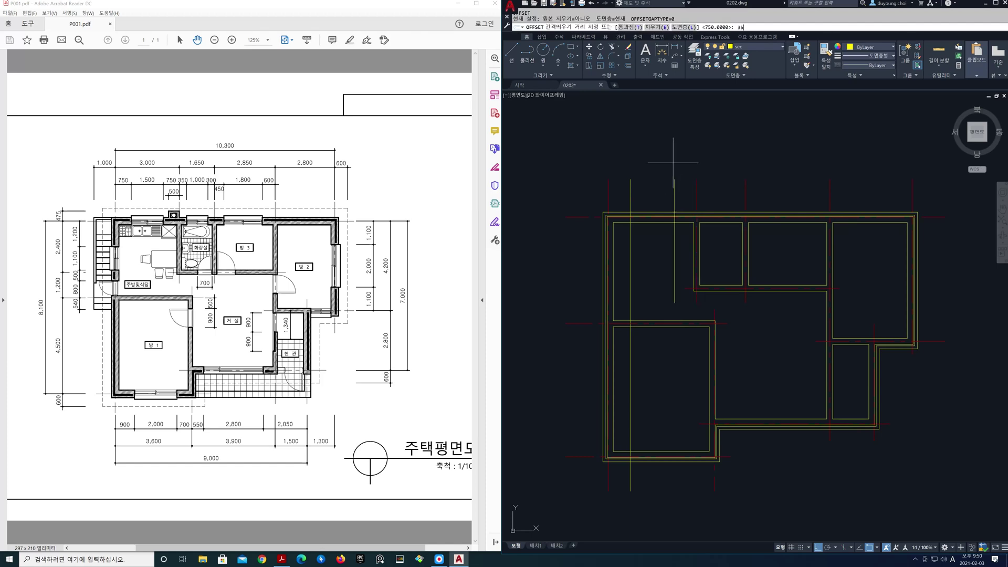
key("Return")
left_click(697, 199)
left_click(718, 172)
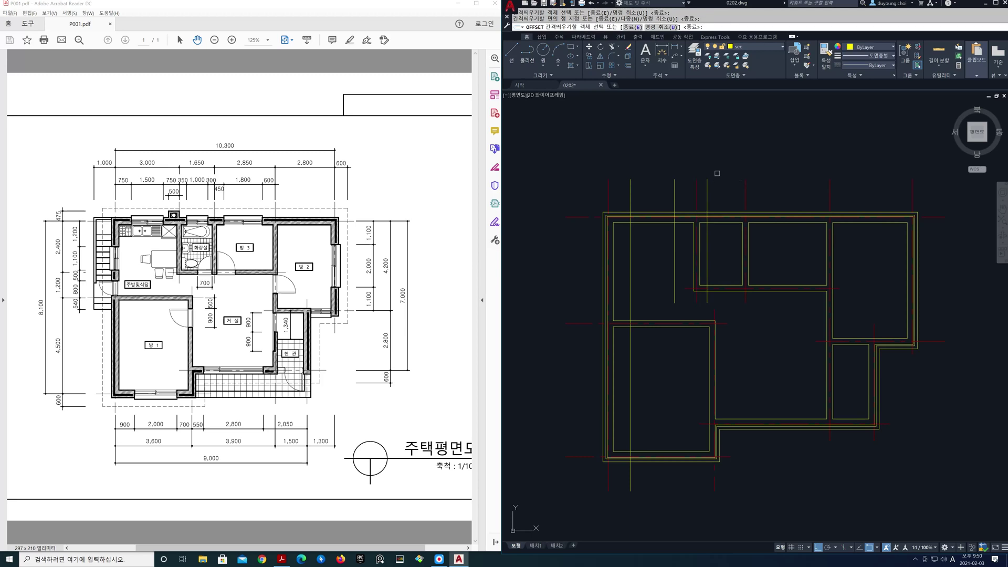
key("Return")
key("Return")
type("3")
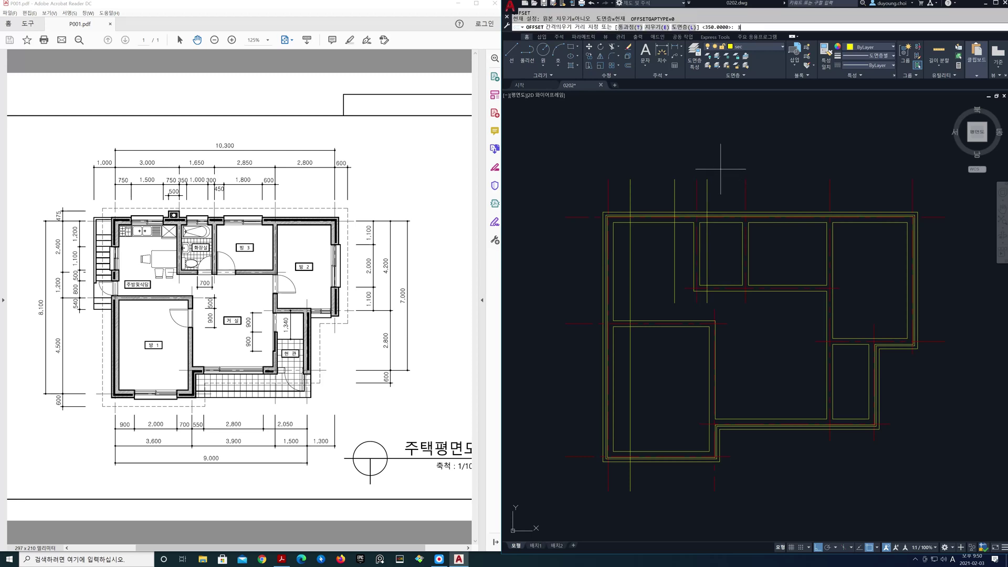
key("Return")
left_click(707, 200)
left_click(746, 173)
key("Return")
Step: Mark the upper middle room's window by offsetting its left centerline 450 and its right centerline 600 toward the room's interior
key("Return")
key("Return")
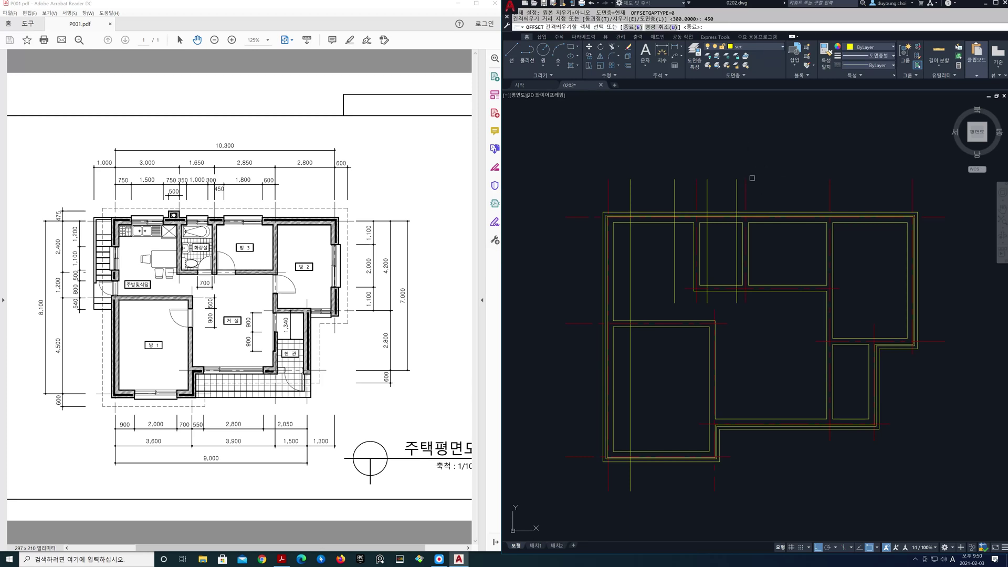
left_click(738, 189)
left_click(780, 186)
key("Return")
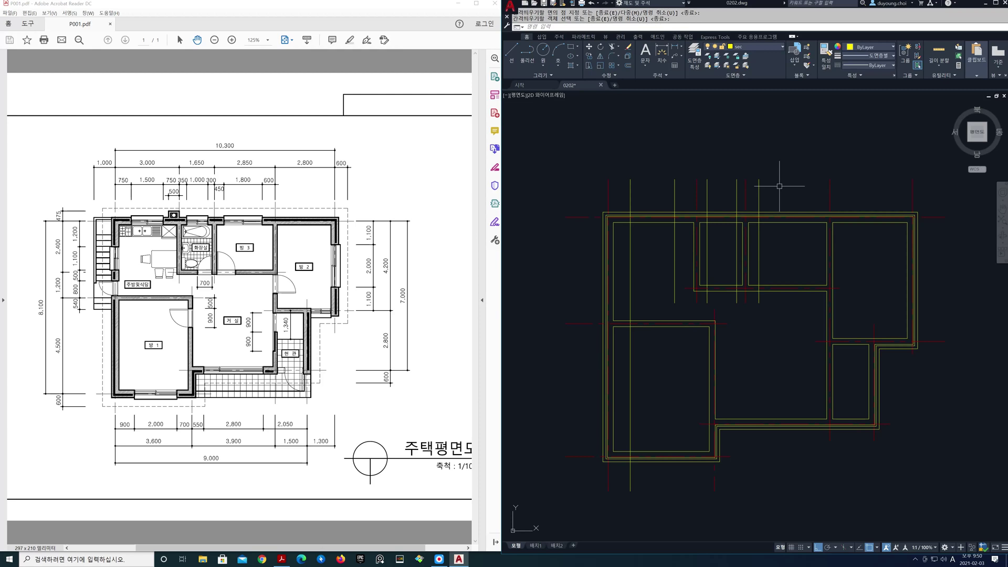
key("Return")
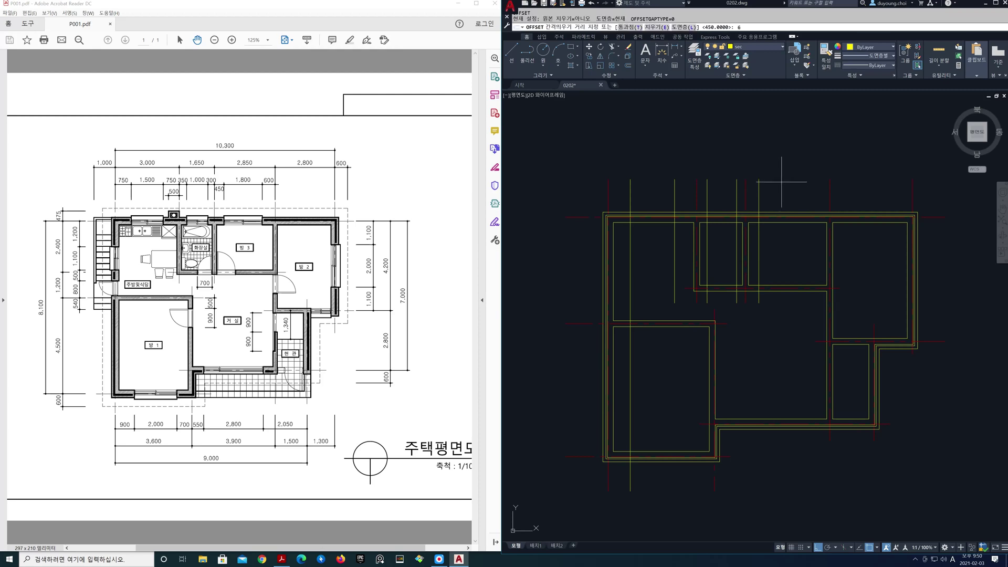
key("Return")
left_click(829, 186)
left_click(803, 182)
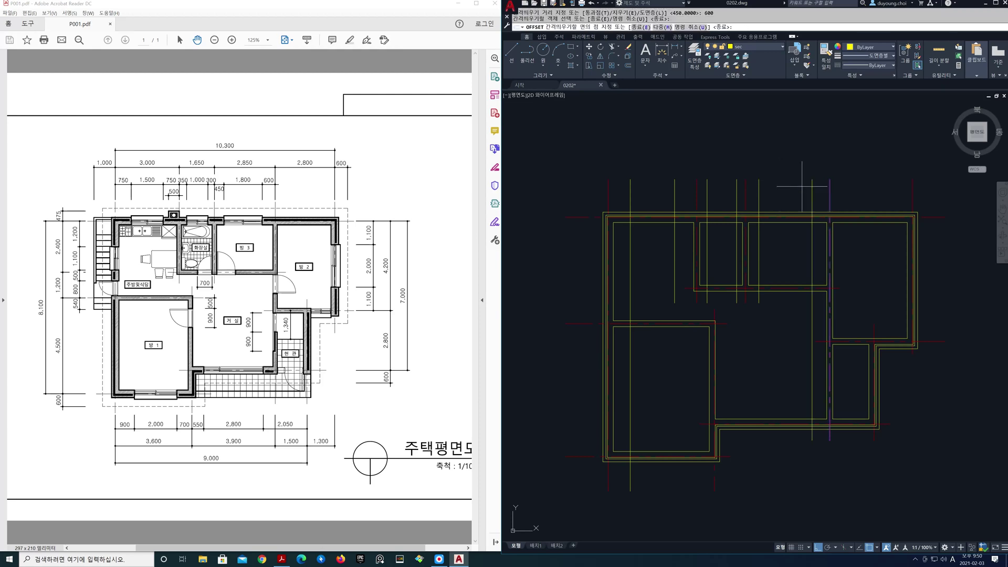
key("Return")
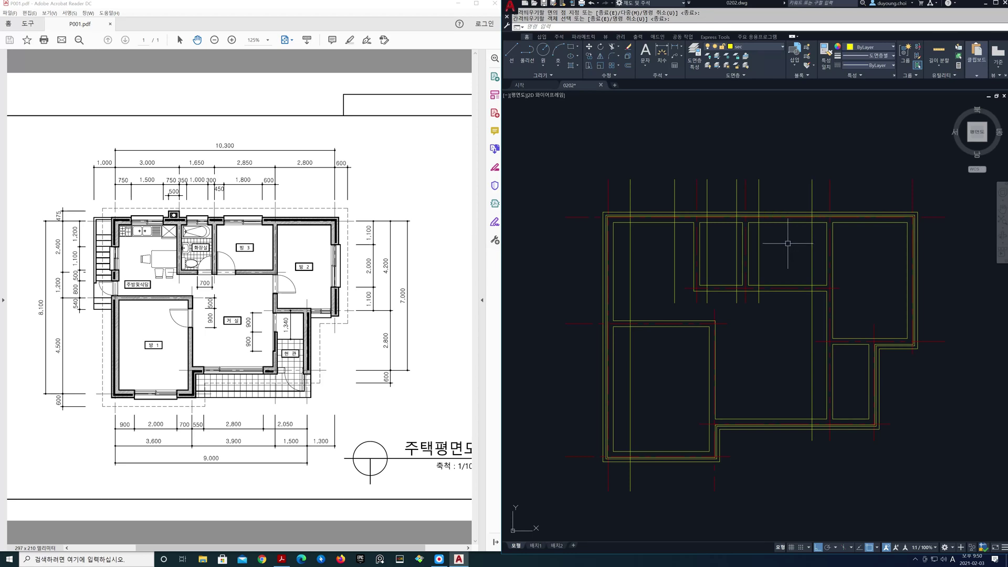
Step: Trim the upper window lines below the inner wall face, using the upper inner wall lines of the three rooms as cutting edges
type("tr")
key("Return")
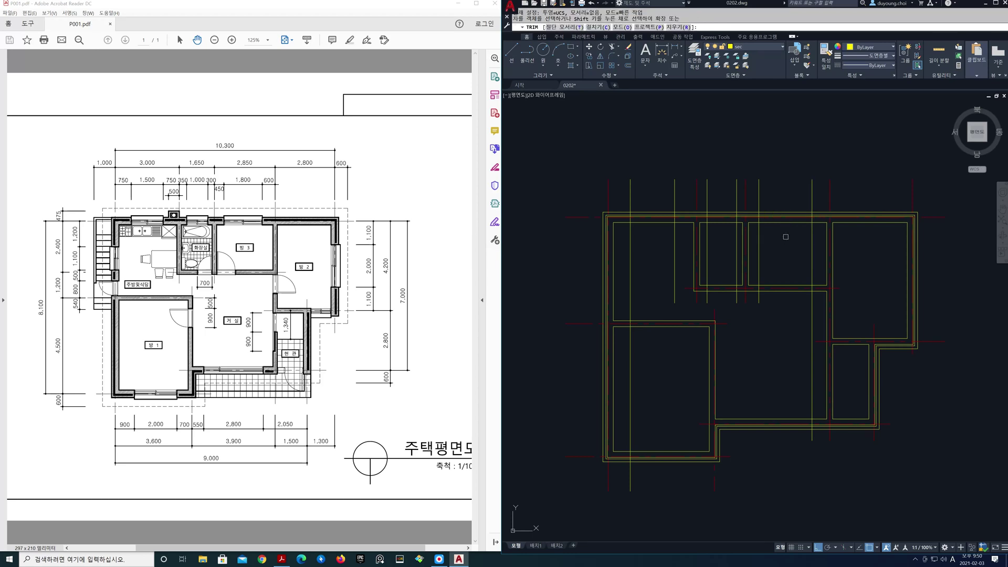
type("t")
key("Return")
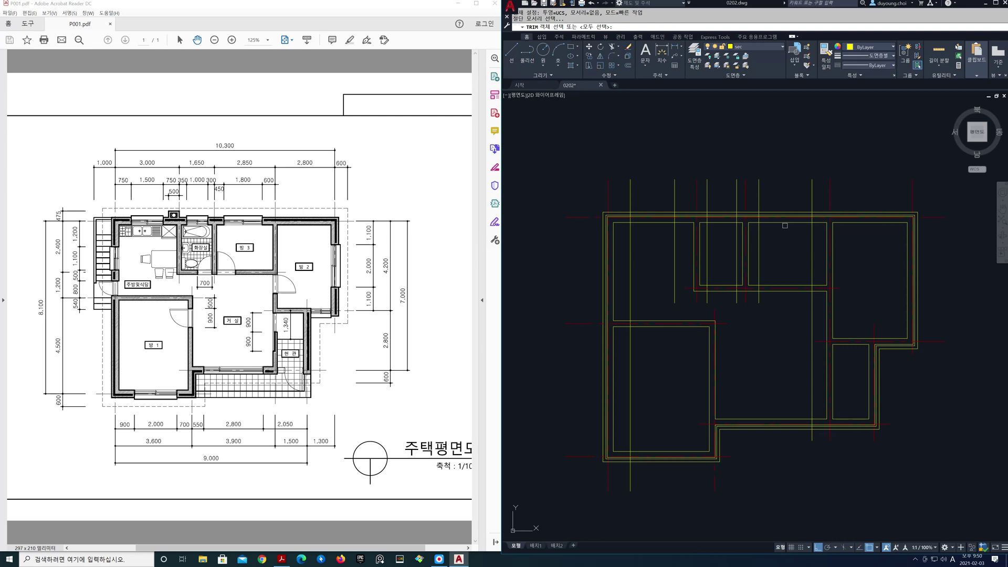
left_click(785, 224)
left_click(724, 223)
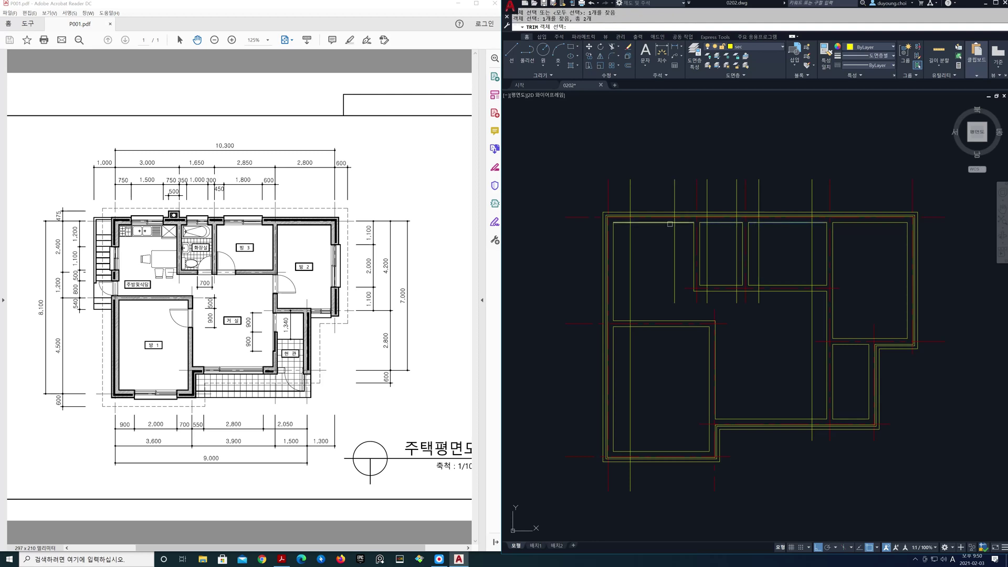
key("Return")
left_click(622, 249)
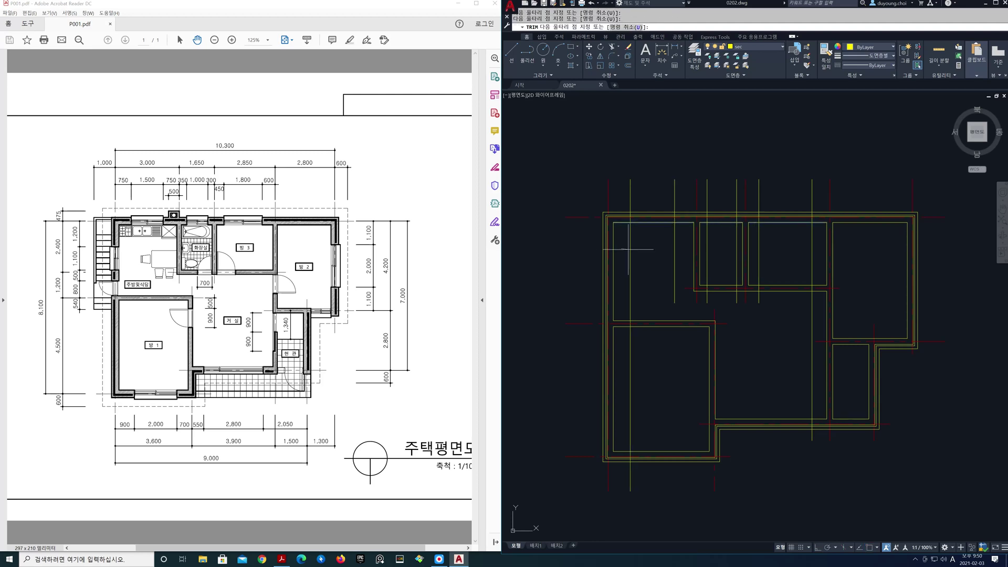
left_click(680, 247)
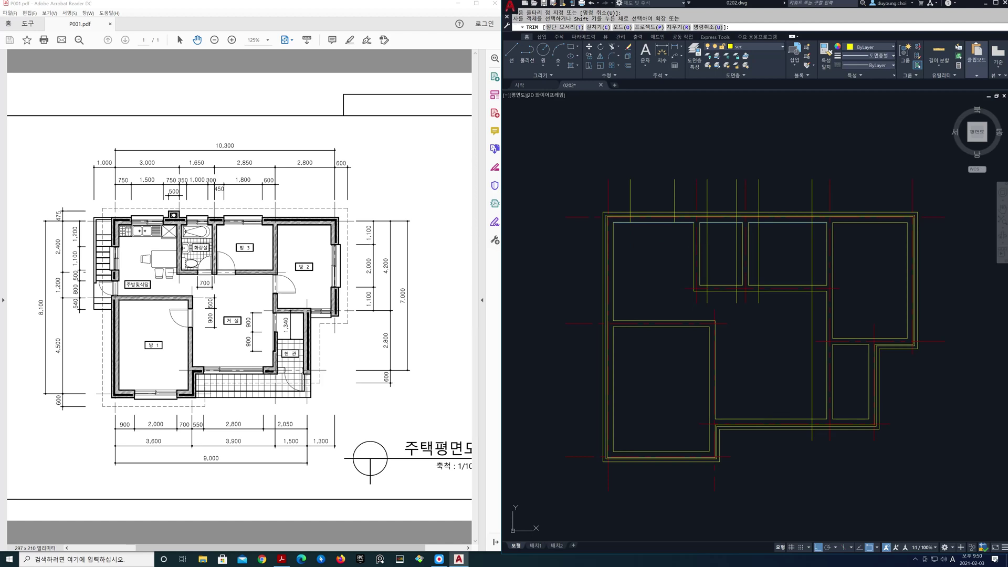
left_click(756, 239)
left_click_drag(758, 239, 816, 246)
key("Return")
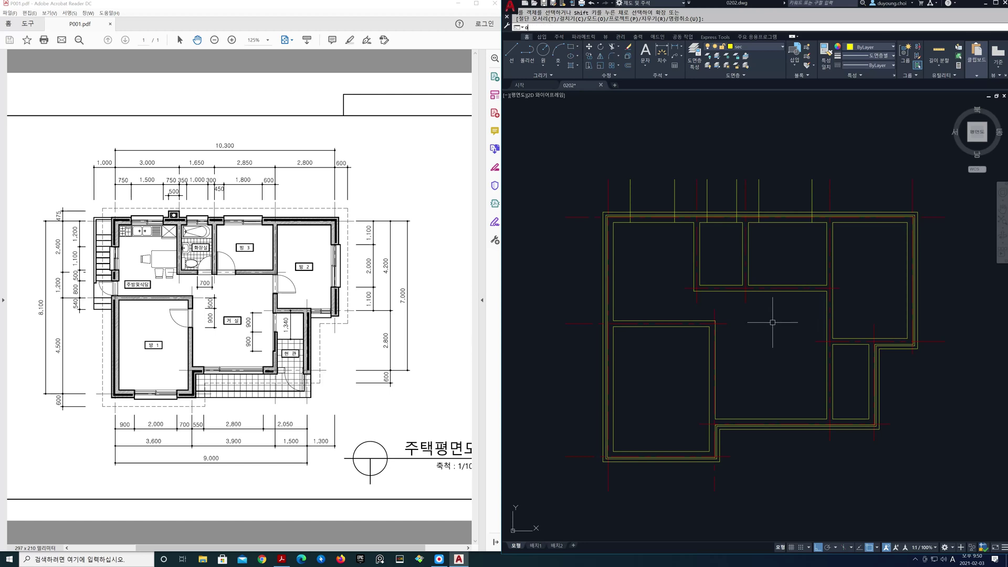
Step: Mark the upper-right room's window by offsetting its upper centerline 1100 downward and its lower centerline 1100 upward
key("Return")
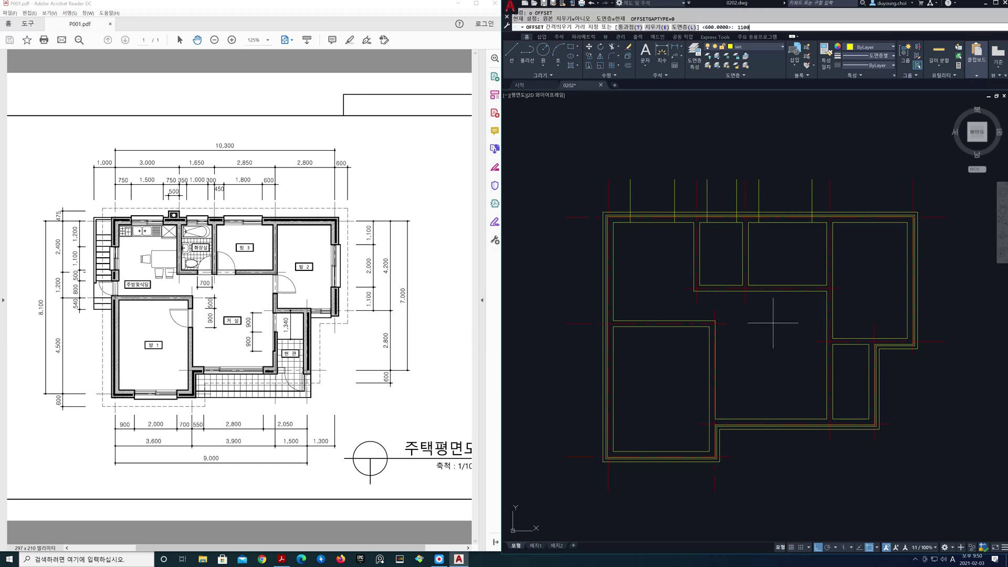
key("Return")
left_click(944, 217)
left_click(937, 342)
left_click(938, 320)
key("Return")
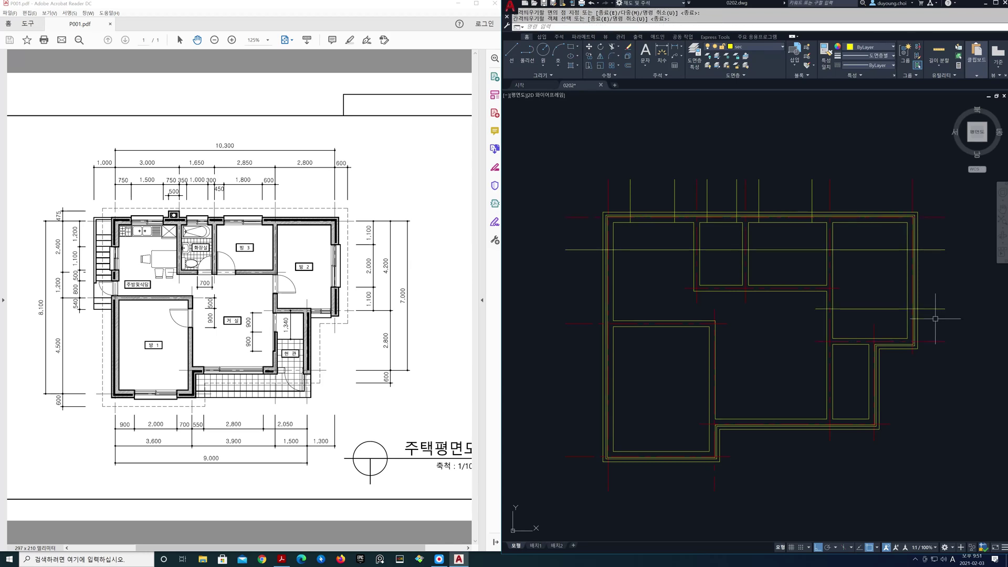
Step: Trim both right-hand window lines back to the inner face of the upper-right room's outer wall
type("tr")
key("Return")
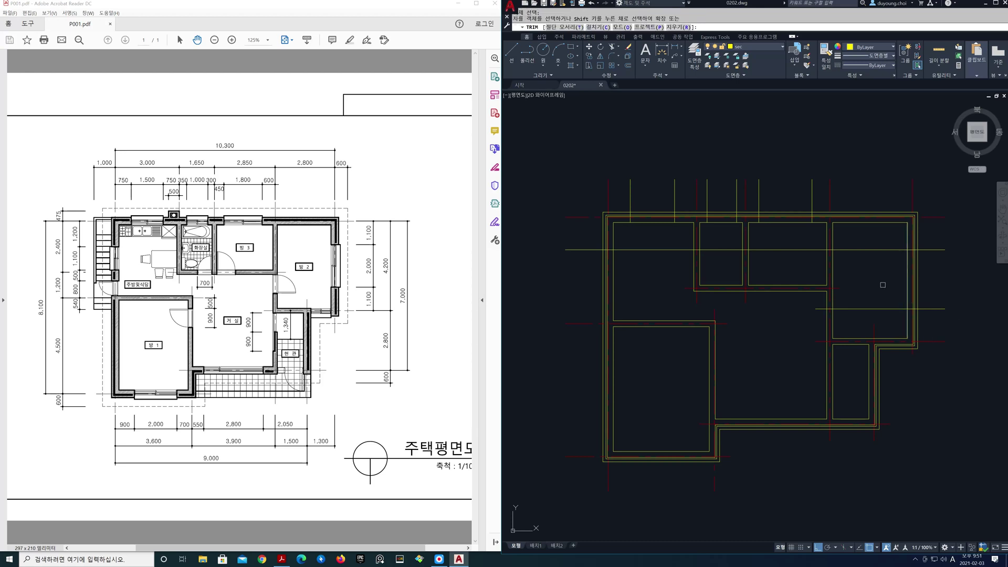
left_click(878, 239)
left_click(887, 321)
key("Return")
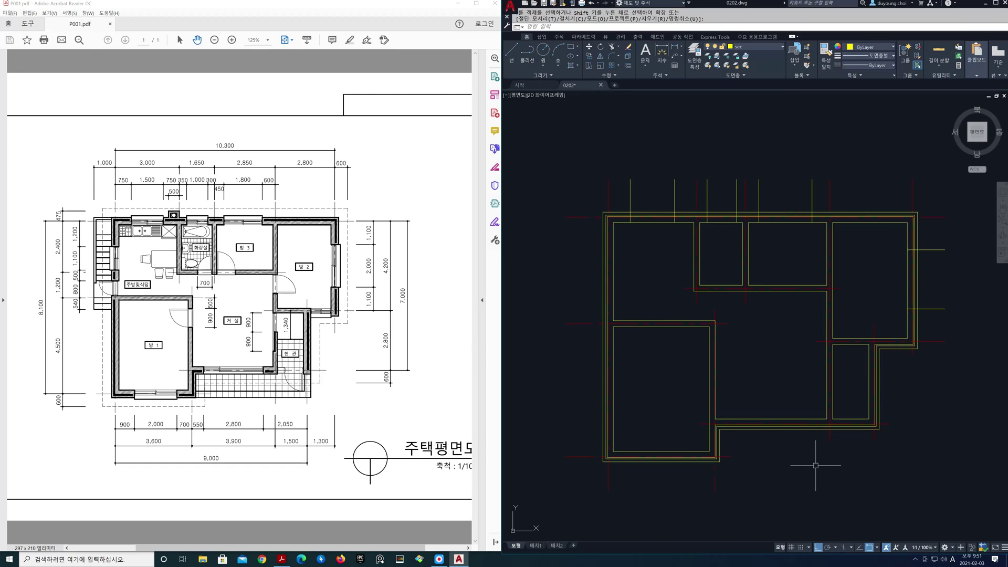
Step: Mark the lower-left room's window by offsetting its left centerline 900 to the right and its right centerline 700 to the left
middle_click_drag(681, 491, 678, 447)
key("Return")
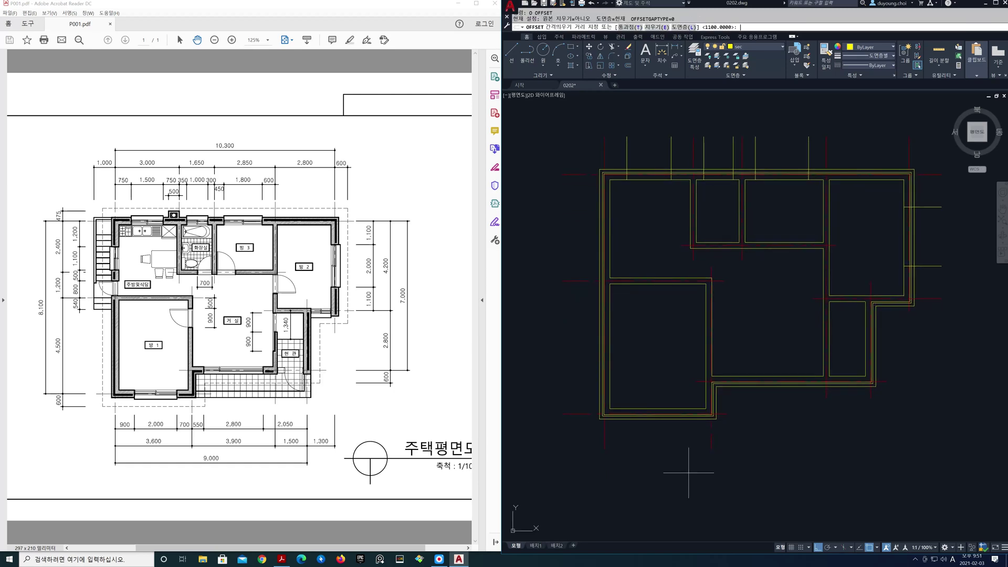
type("900")
key("Return")
left_click(606, 439)
left_click(630, 442)
key("Return")
key("Return")
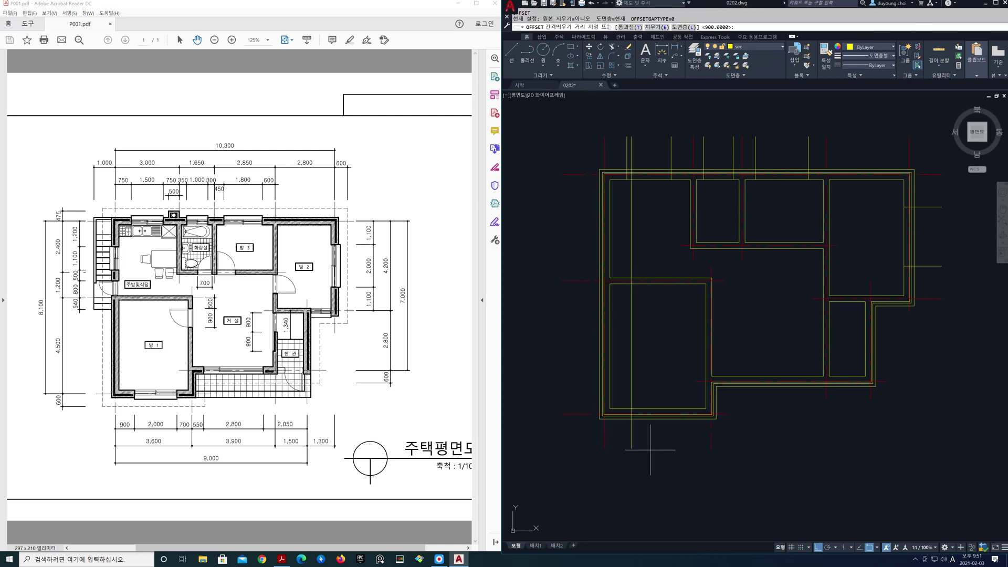
type("700")
key("Return")
left_click(712, 446)
left_click(676, 446)
key("Return")
Step: Measure the distance from the left wall centerline to the adjacent window line below the plan
type("di")
key("Return")
left_click(605, 447)
left_click(630, 447)
key("Escape")
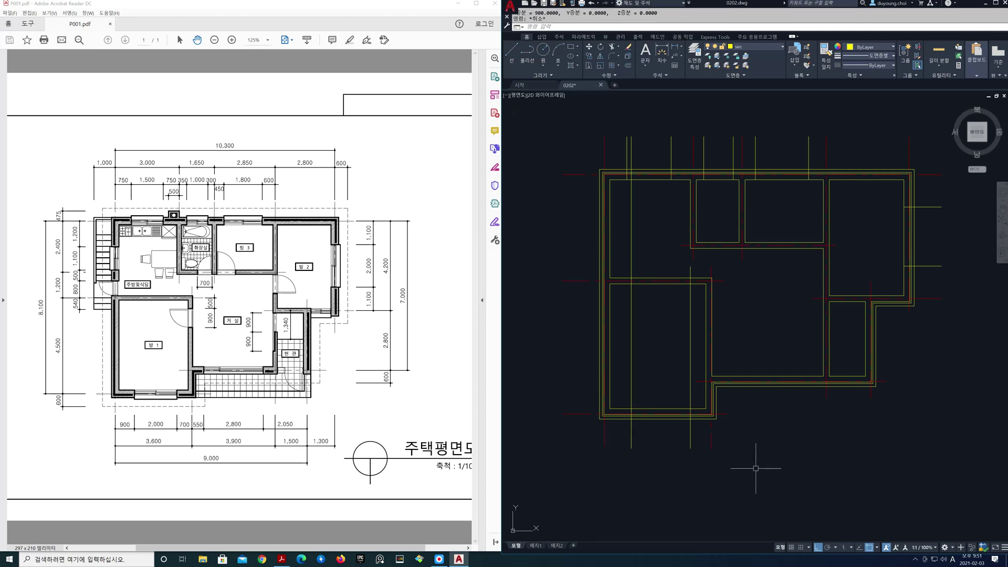
Step: Offset the lower-left room's right centerline 550 to the right and the resulting line another 2800, marking the living room window
type("o")
key("Return")
type("550")
key("Return")
left_click(713, 444)
left_click(725, 446)
key("Return")
key("Return")
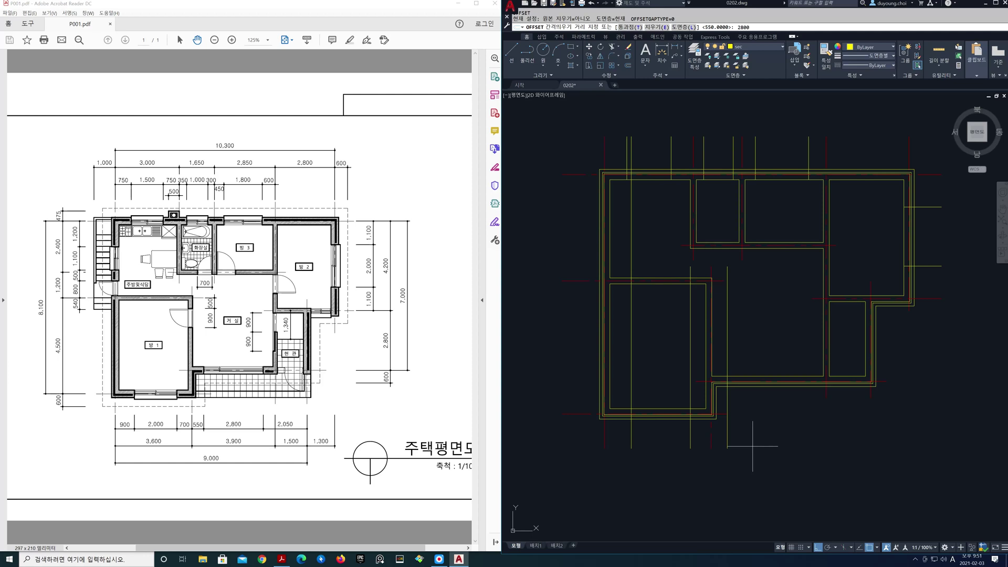
key("Return")
left_click(728, 444)
left_click(769, 447)
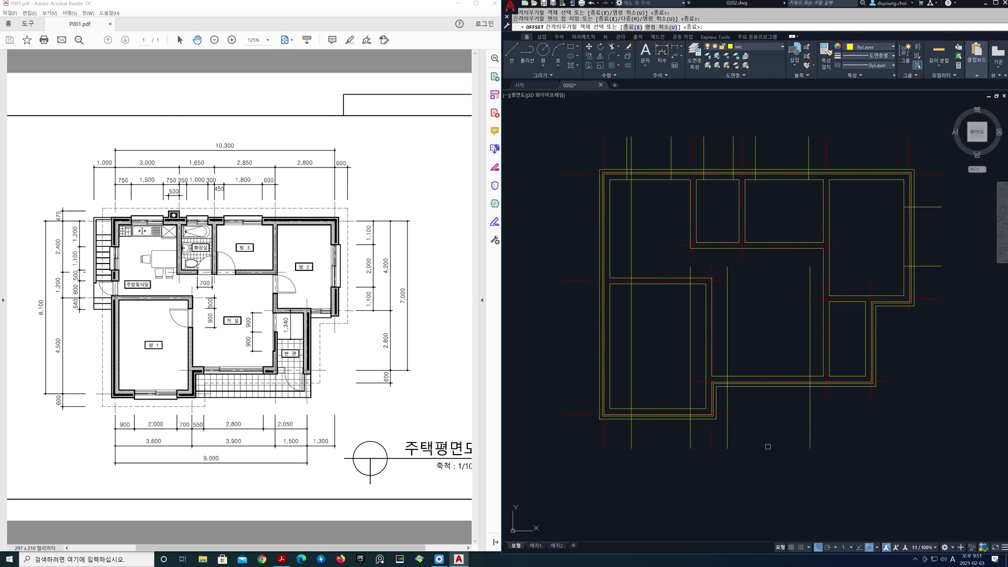
key("Return")
Step: Trim the lower window lines above the inner wall faces of the living room and the lower-left room
type("tr")
key("Return")
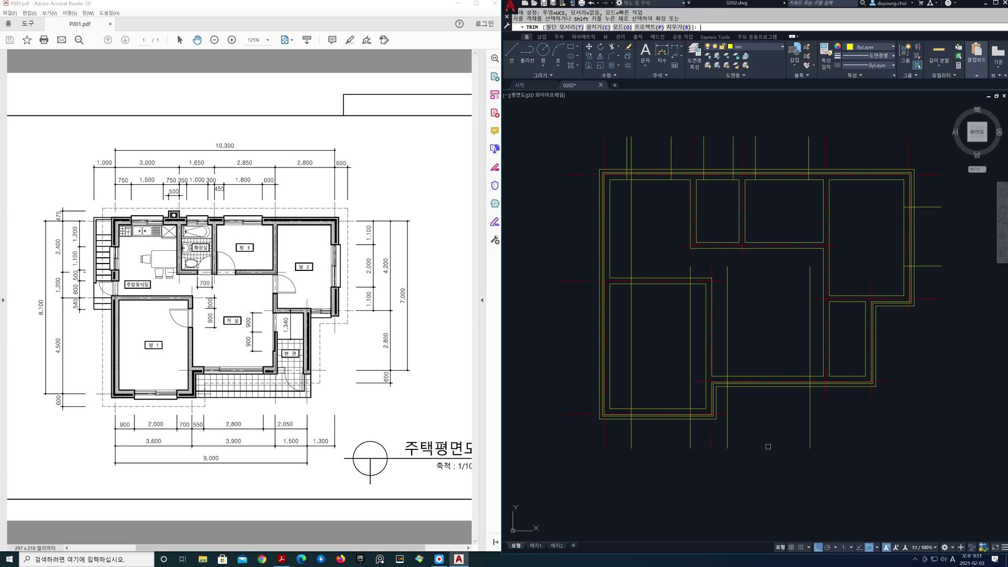
type("t")
key("Return")
left_click(779, 376)
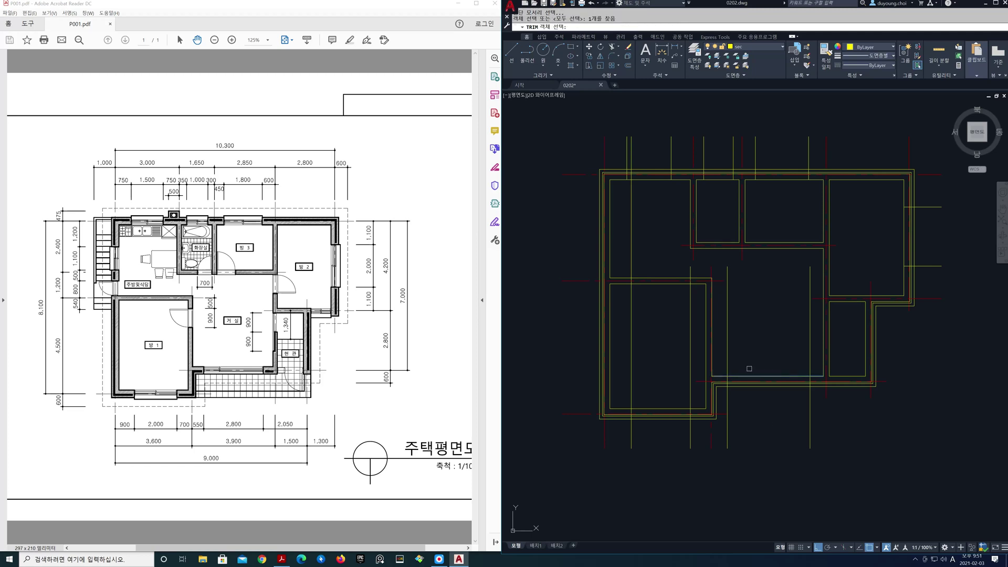
key("Return")
left_click(624, 349)
key("Return")
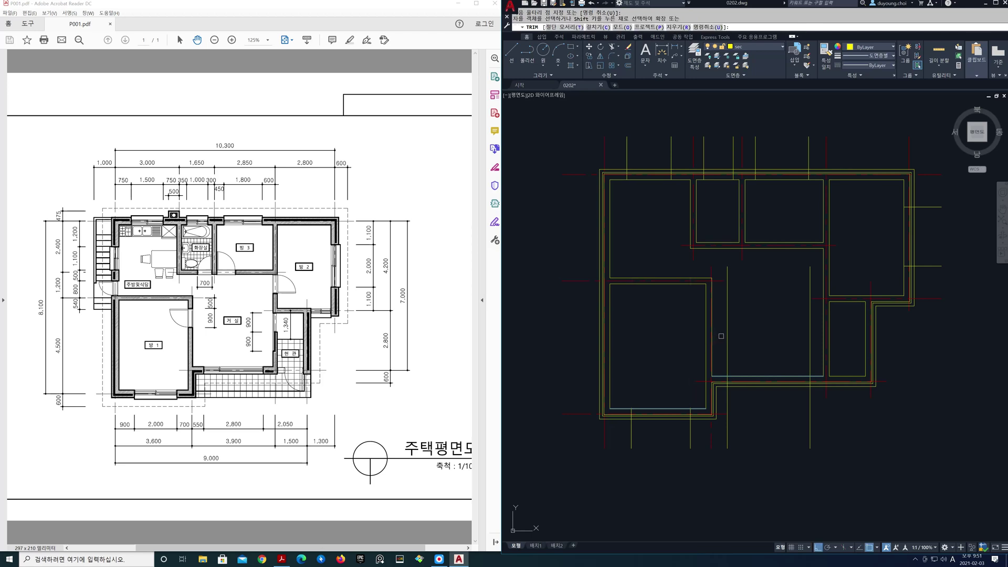
key("Return")
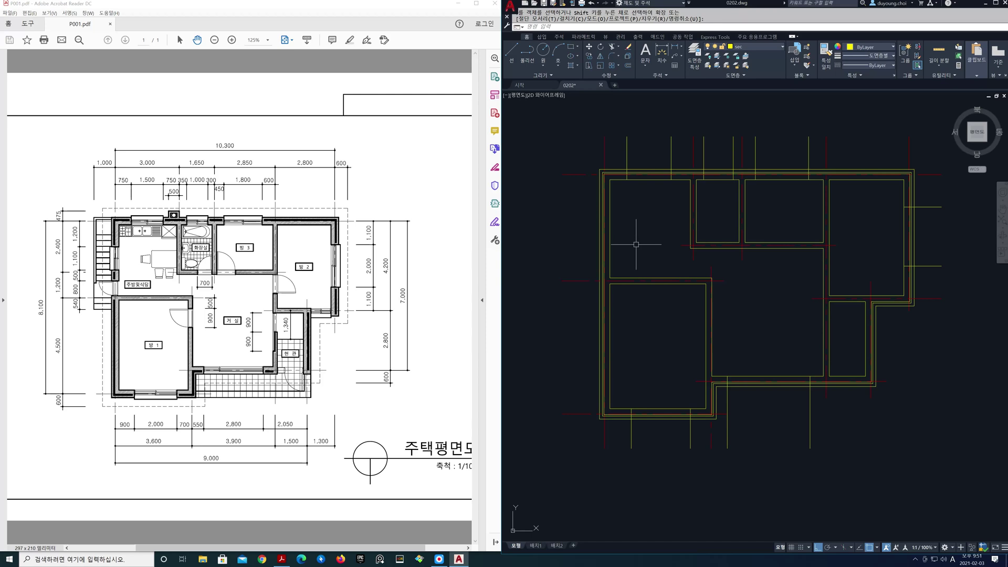
Step: Offset the upper wall centerline 1200 downward and the resulting line another 1100, marking the kitchen's side window
type("o")
key("Return")
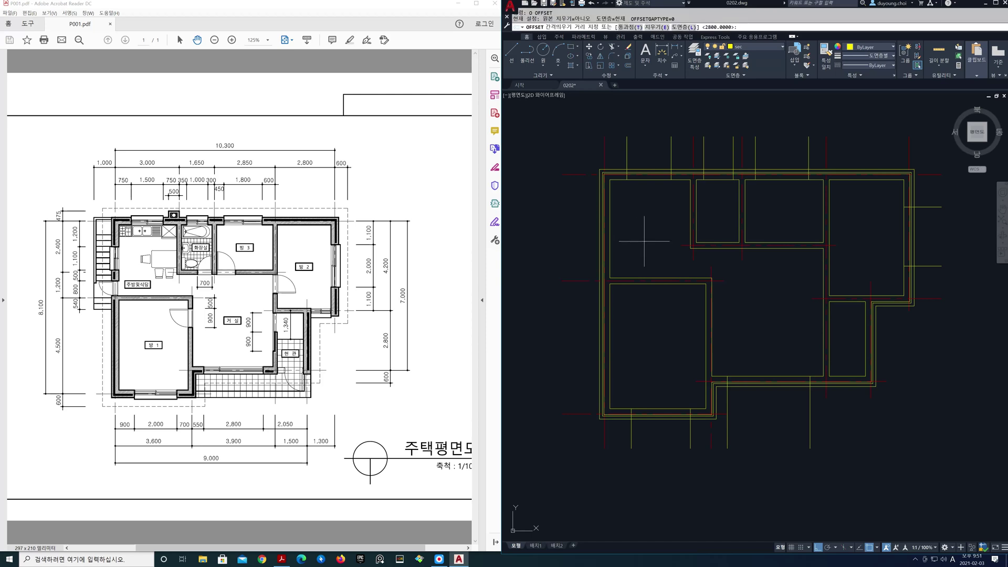
type("1200")
key("Return")
left_click(581, 174)
left_click(572, 191)
key("Return")
key("Return")
type("1100")
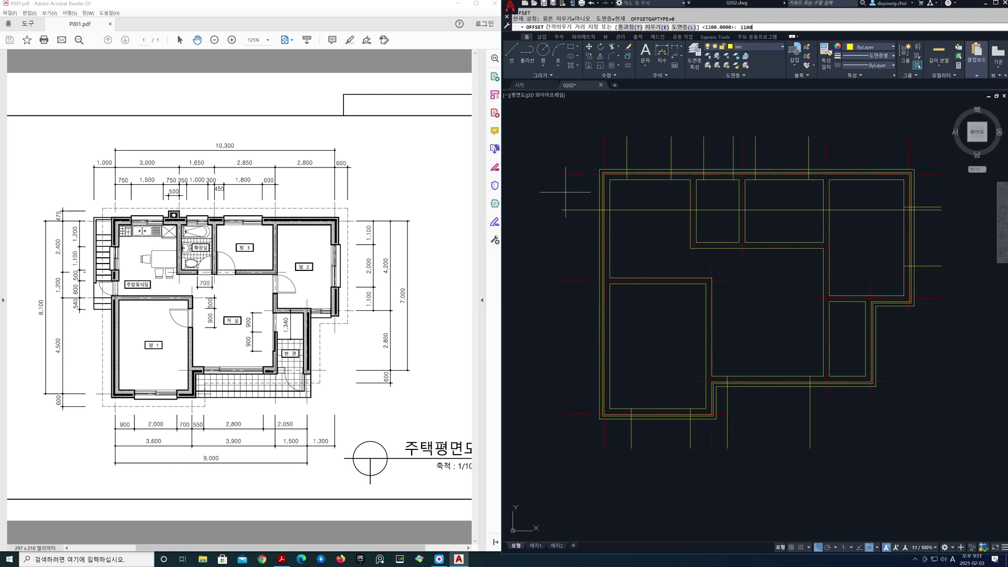
key("Return")
left_click(570, 210)
left_click(572, 229)
key("Return")
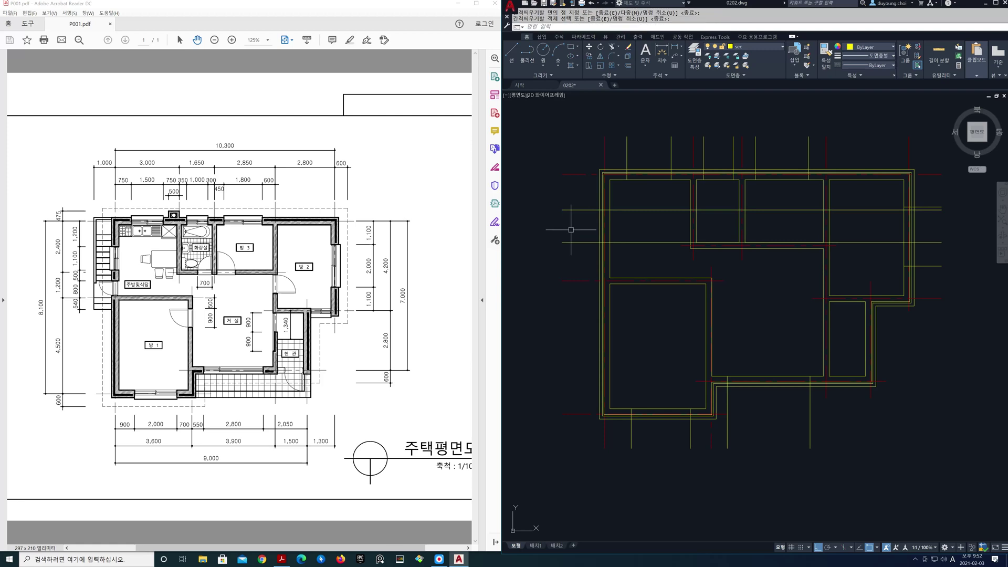
Step: Offset the lower line of the kitchen's side window 500 downward to mark the start of the door opening
key("Return")
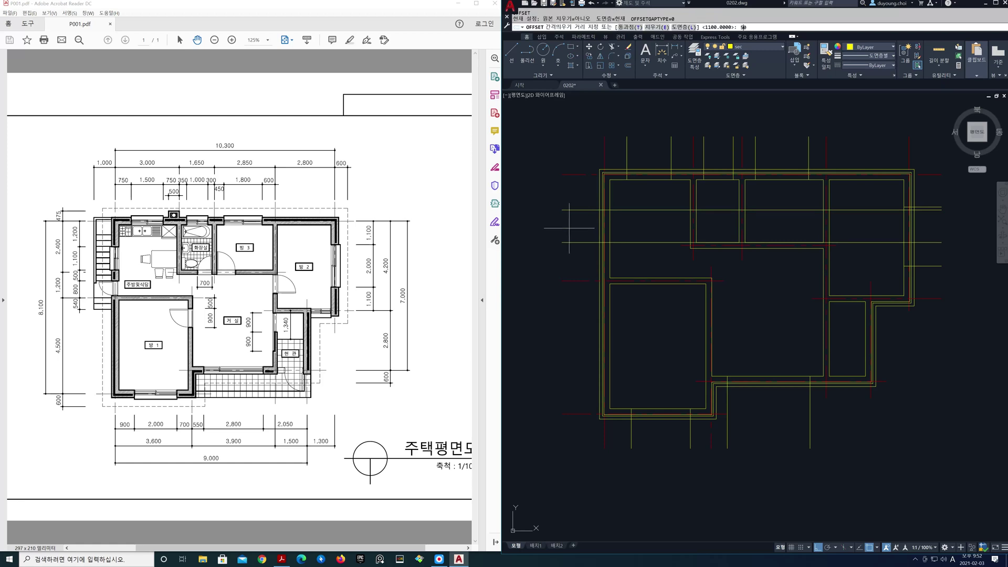
key("Return")
left_click(572, 242)
left_click(568, 272)
key("Return")
Step: Trim the kitchen's side opening lines back to the inner face of its left wall
type("tr")
key("Return")
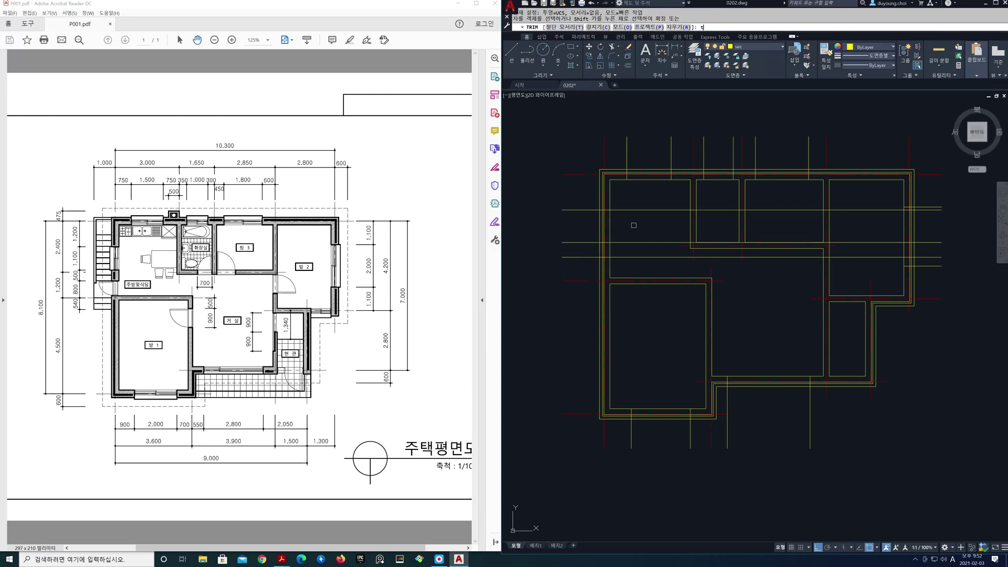
type("t")
key("Return")
left_click(612, 226)
key("Return")
left_click(652, 266)
left_click(644, 205)
key("Return")
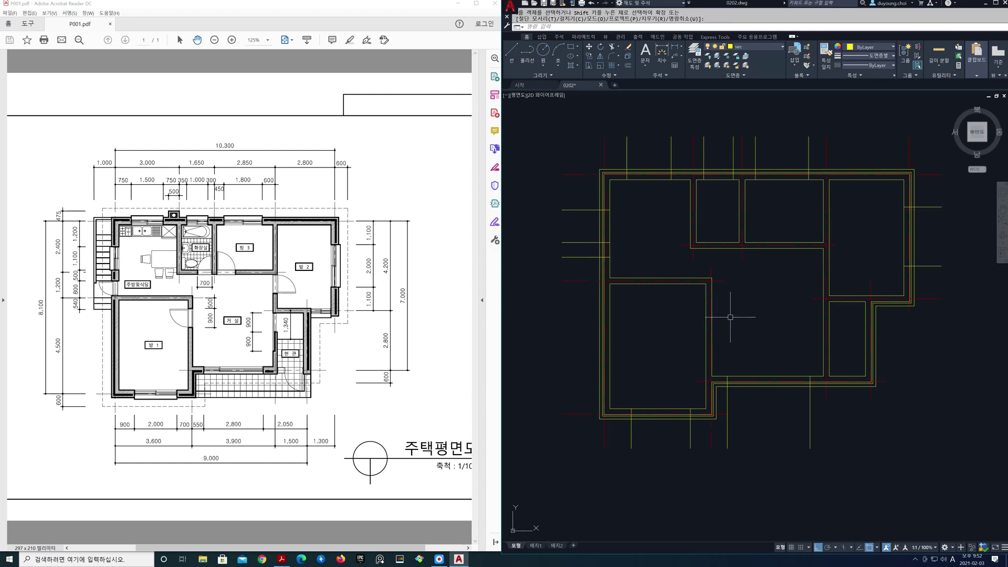
Step: Offset the centerline between the kitchen and the lower-left room 500 downward to mark the start of the room's door
type("o")
key("Return")
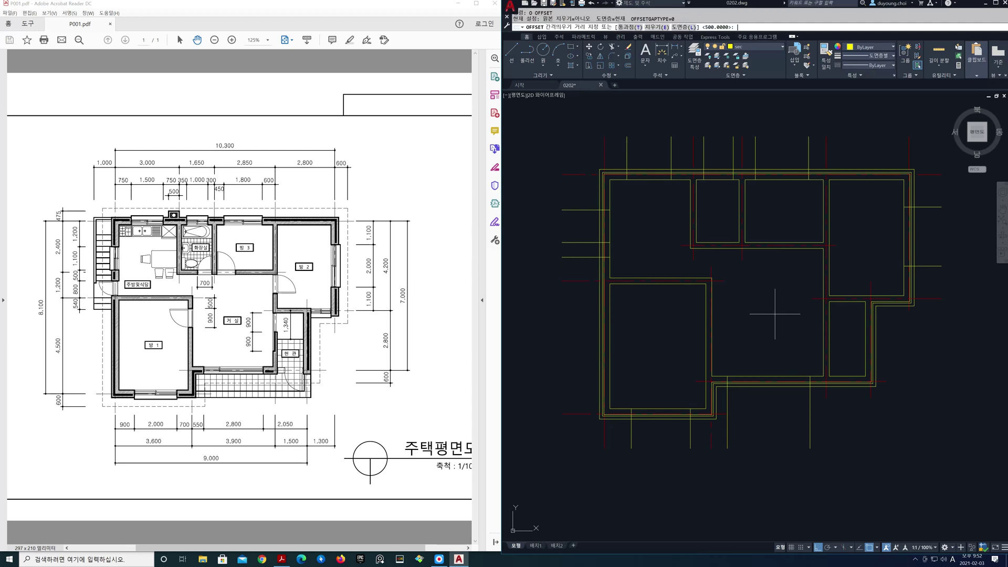
type("500")
key("Return")
left_click(719, 280)
left_click(720, 307)
key("Return")
Step: Offset the door's upper line another 900 downward to mark the far edge of the lower-left room's door opening
key("Return")
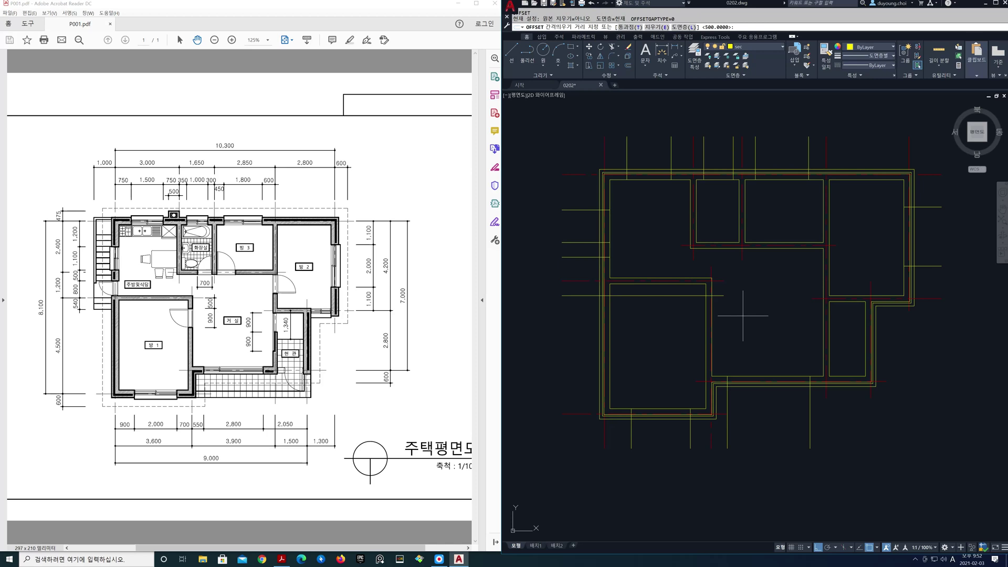
type("900")
key("Return")
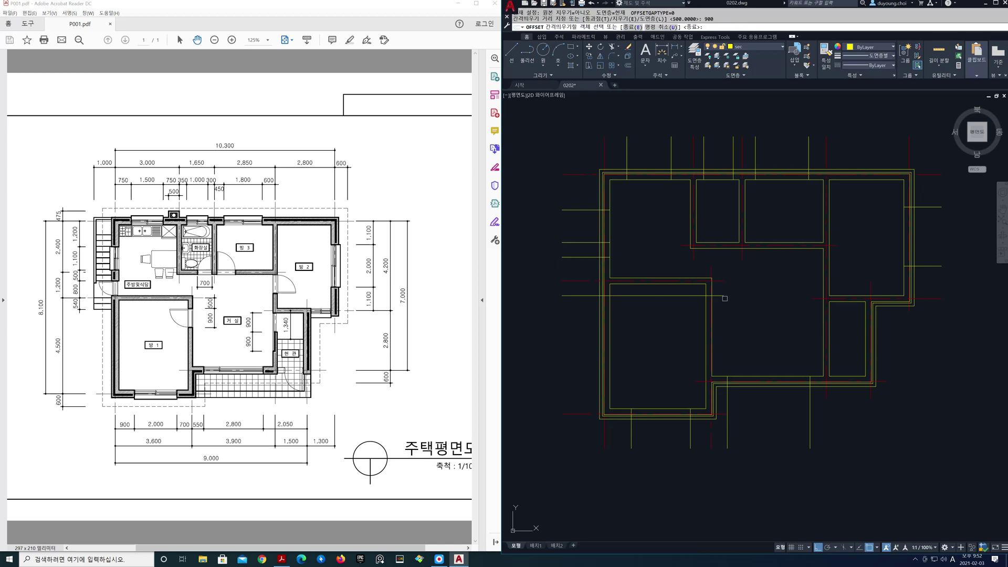
left_click(725, 298)
left_click(731, 339)
key("Return")
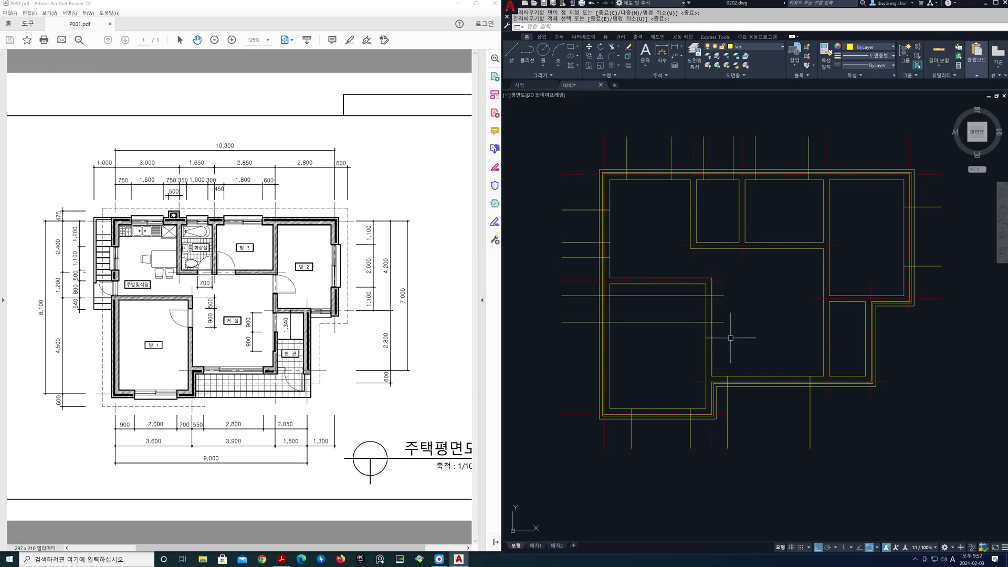
Step: Trim the two door lines inside the lower-left room back to the inner face of its right wall
type("tr")
key("Return")
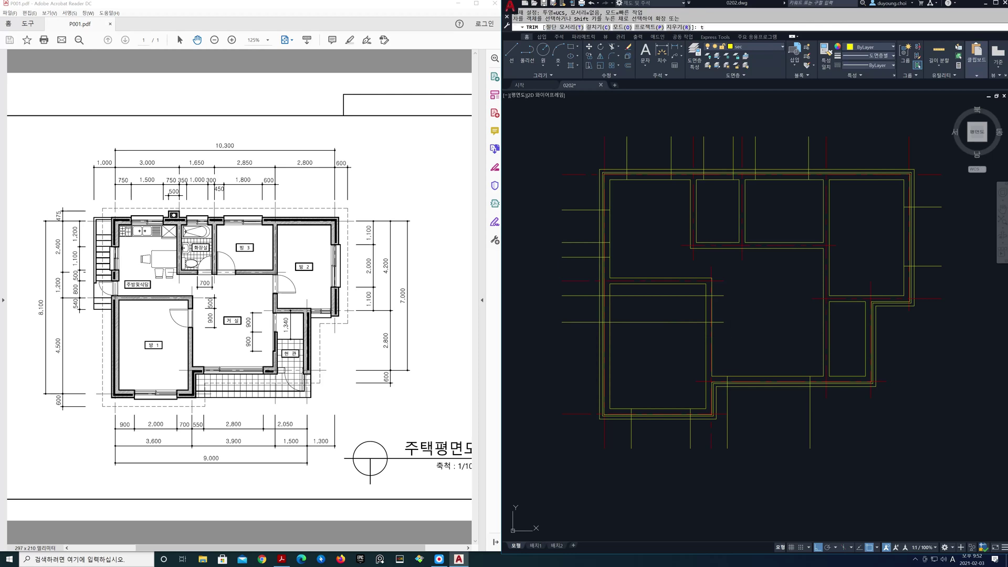
type("t")
key("Return")
left_click(706, 309)
key("Return")
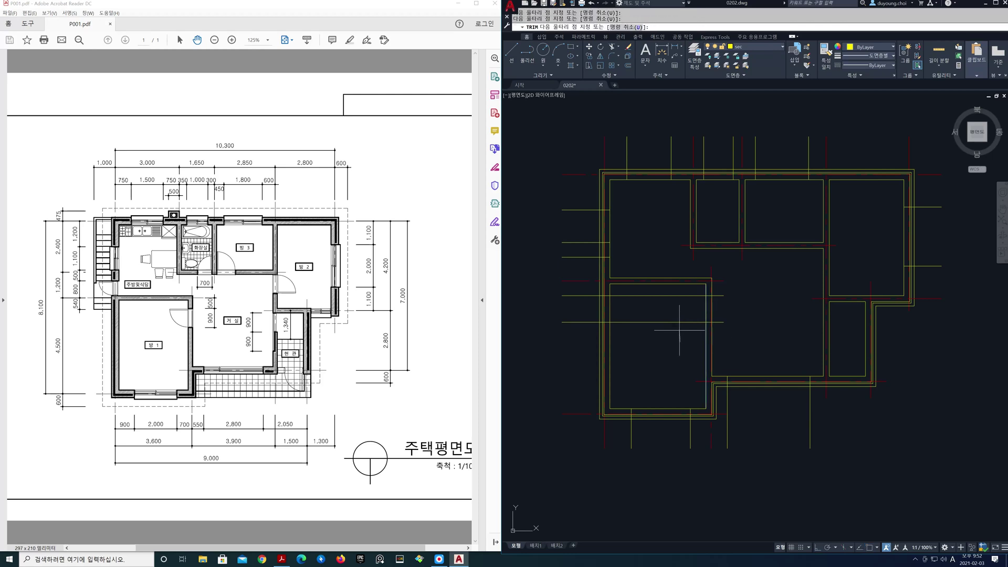
left_click(682, 296)
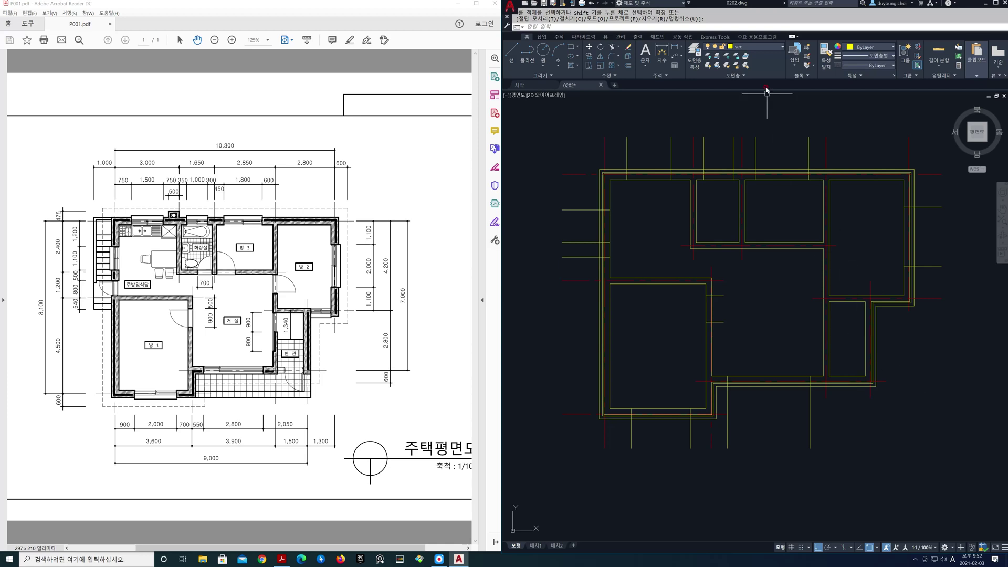
Step: Hide the cen layer, then trim the top wall open at the kitchen, bathroom and room 3 windows, removing the lines projecting above it
left_click(770, 49)
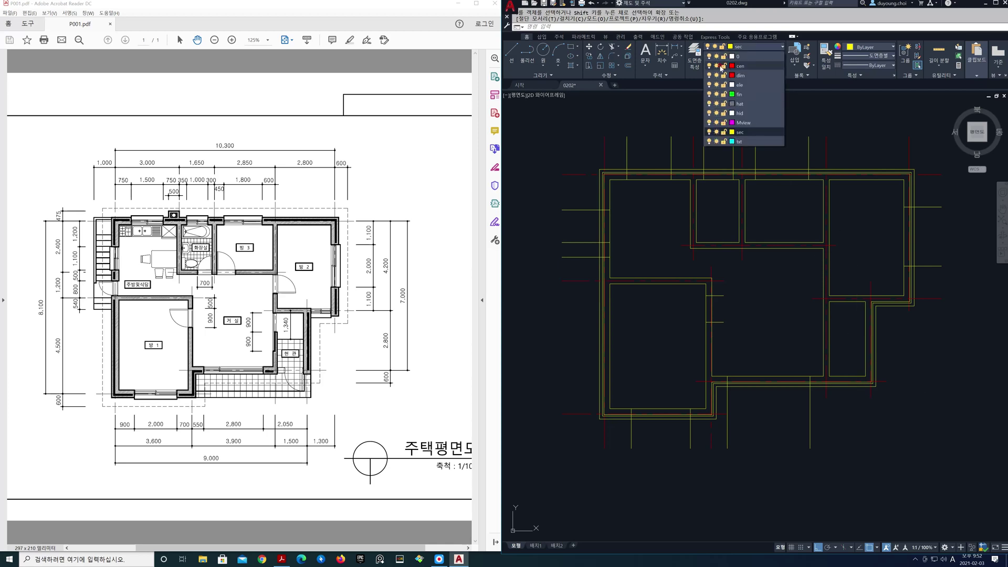
left_click(719, 67)
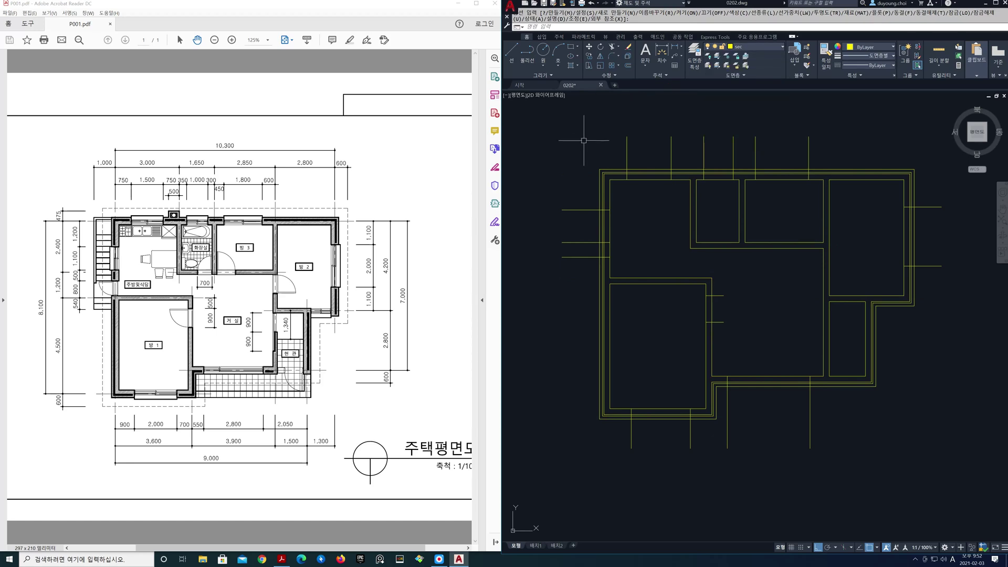
type("tr")
key("Return")
left_click_drag(822, 146, 586, 155)
left_click_drag(651, 129, 657, 226)
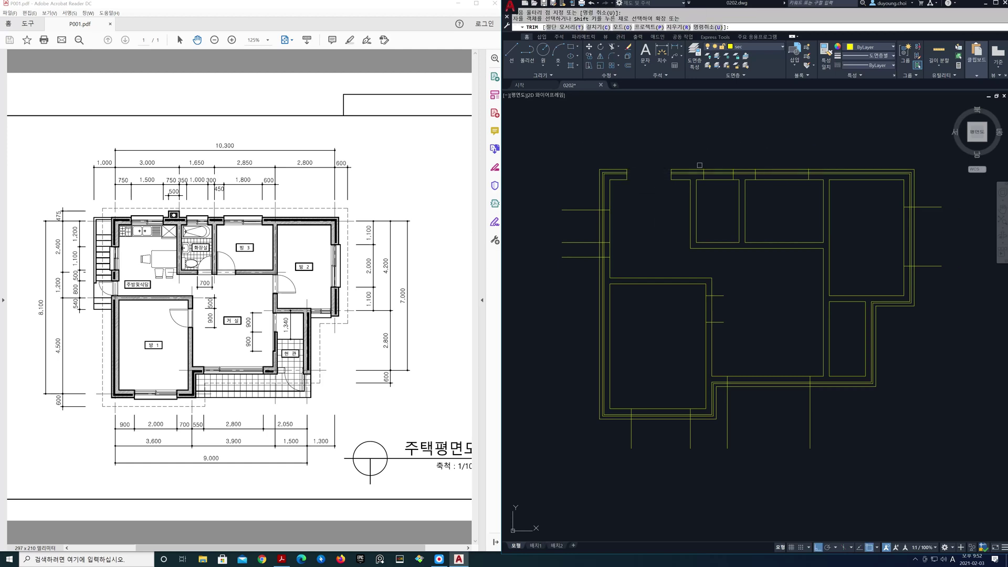
left_click_drag(720, 149, 722, 185)
left_click_drag(779, 150, 782, 196)
Step: Trim the walls open at room 2's side window, the two lower windows and the lower-left room's door, removing the projecting lines
left_click_drag(931, 192, 931, 282)
left_click_drag(928, 236, 909, 237)
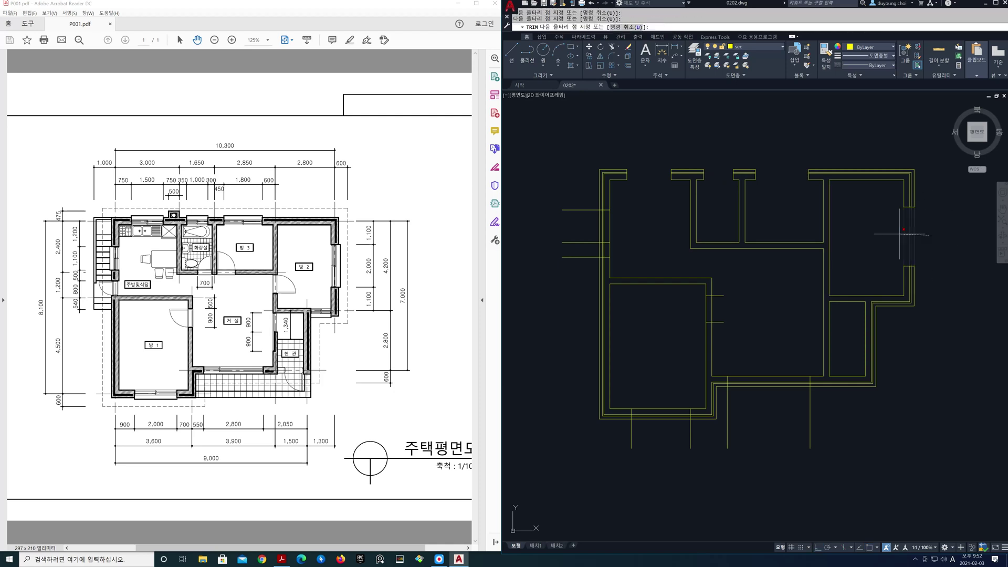
left_click_drag(851, 444, 597, 438)
left_click_drag(774, 431, 768, 357)
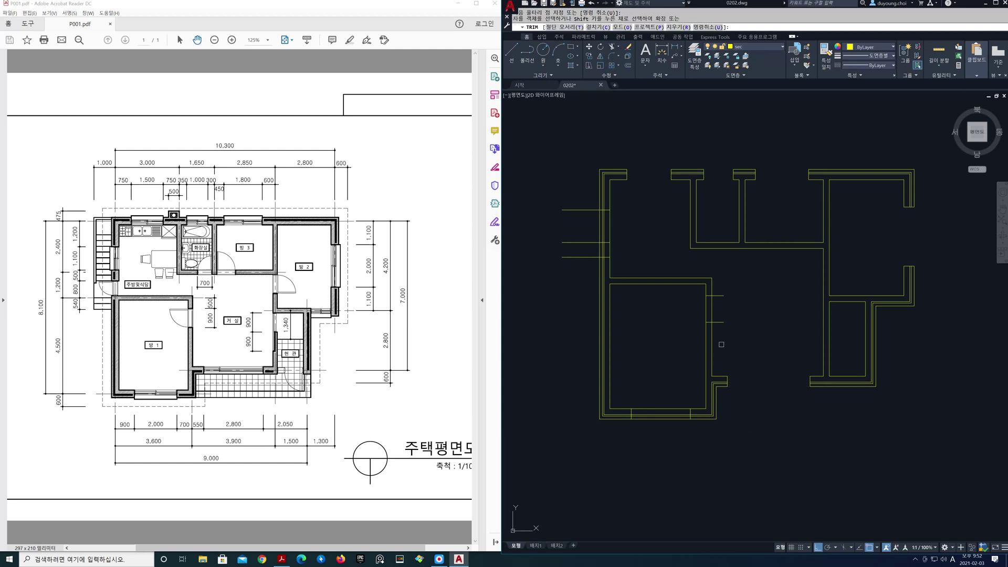
mouse_move(705, 308)
left_mouse_down()
mouse_move(648, 427)
mouse_move(662, 445)
left_mouse_up()
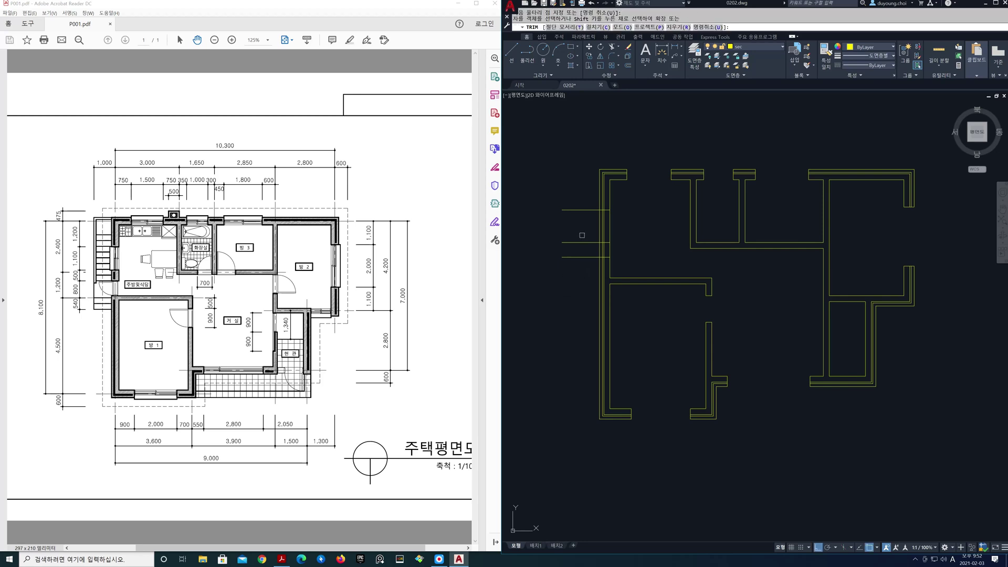
Step: Trim the kitchen's left wall open at the side window and remove the opening lines projecting outside it
left_click_drag(577, 195, 579, 272)
left_click_drag(588, 225, 617, 227)
key("Return")
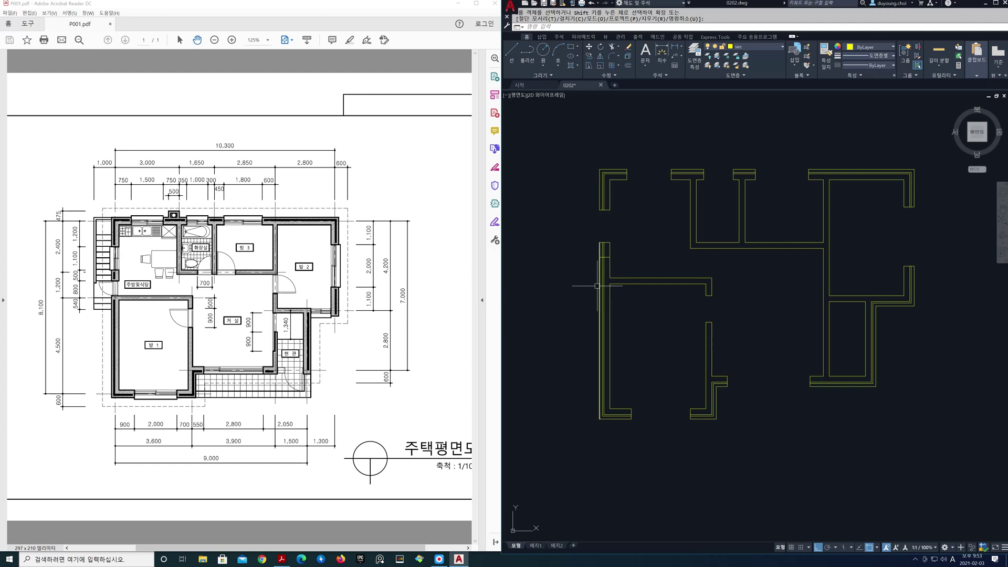
Step: Switch to Adobe Acrobat Reader and enlarge the reference floor plan to 150%
left_click(271, 42)
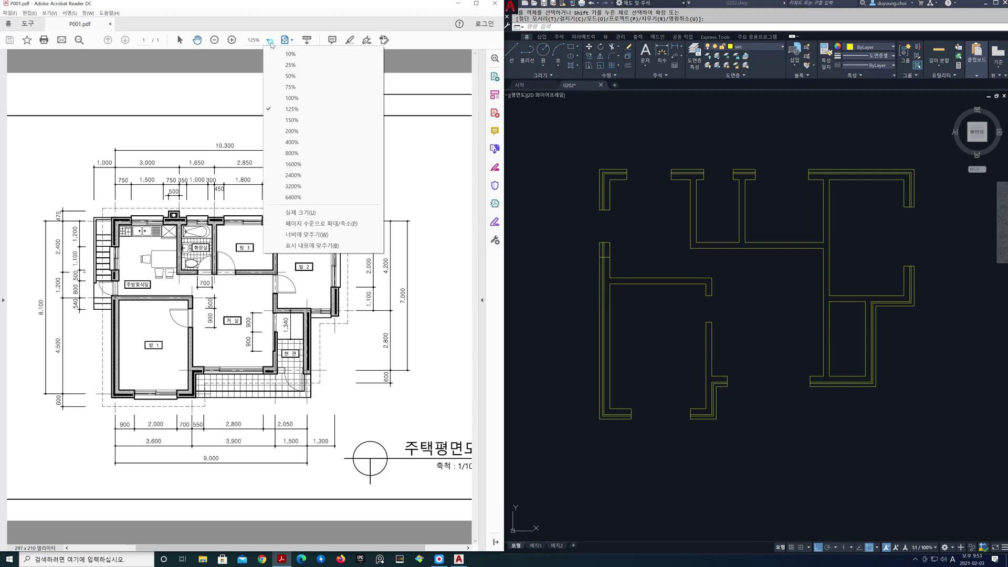
left_click(289, 119)
left_click_drag(292, 212, 259, 198)
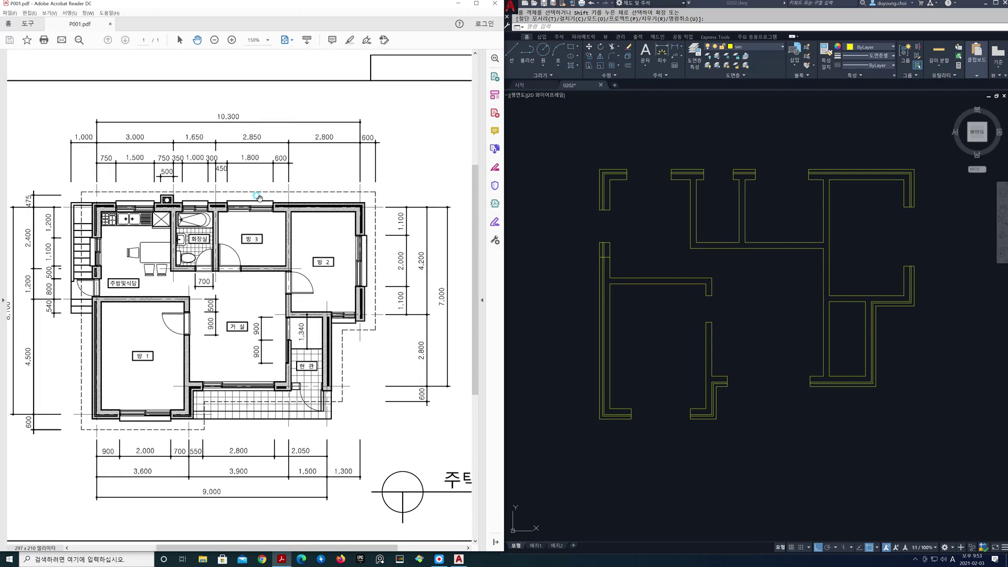
Step: Back in AutoCAD, stretch the upper face line of the kitchen/lower-left room partition leftward past the outer wall
scroll(588, 336, "up", 5)
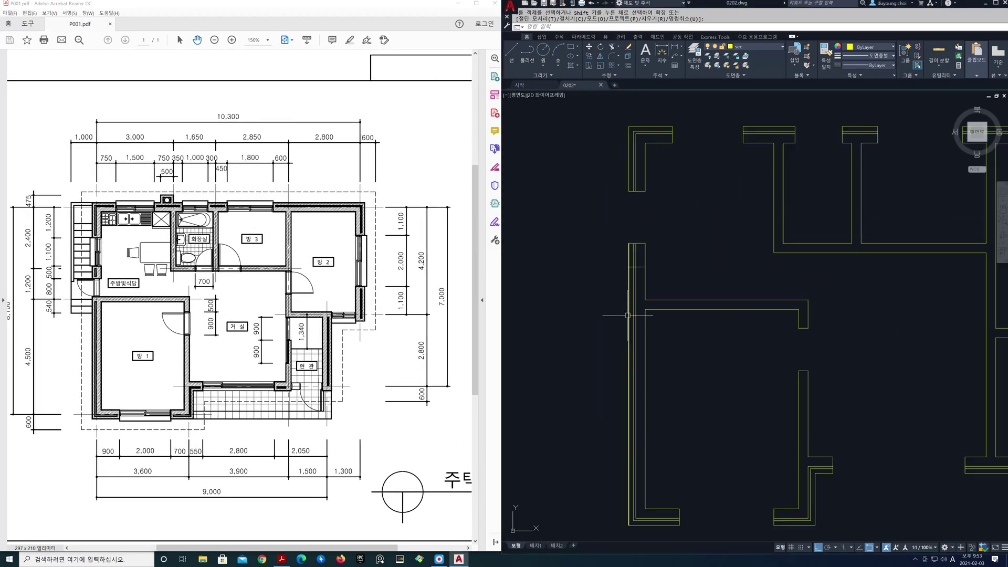
key("Escape")
left_click(657, 290)
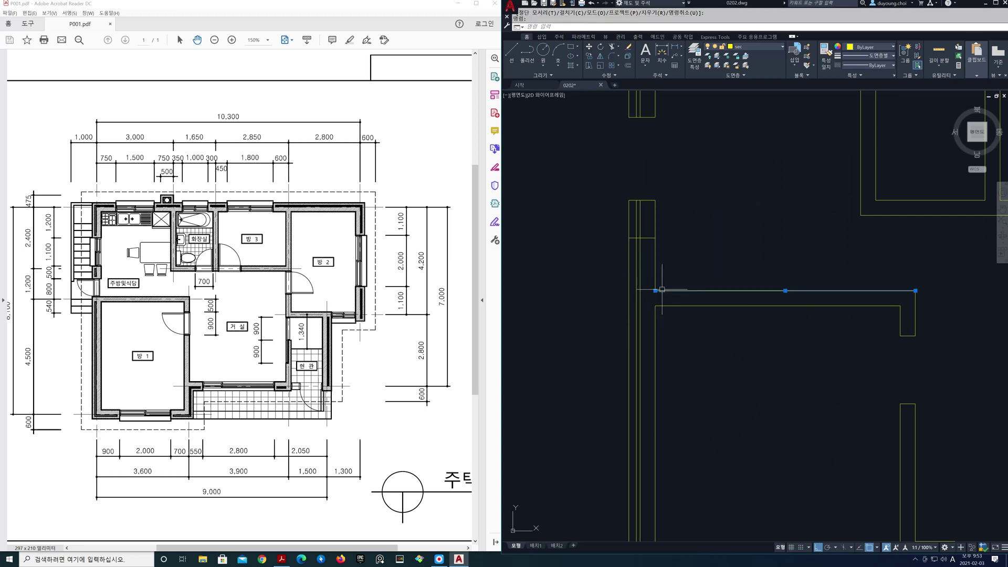
left_click(656, 290)
left_click(590, 291)
key("Escape")
Step: Trim the left wall open at the kitchen's side door and cut off the line ends projecting outside the wall
type("tr")
key("Return")
left_click(591, 315)
key("Return")
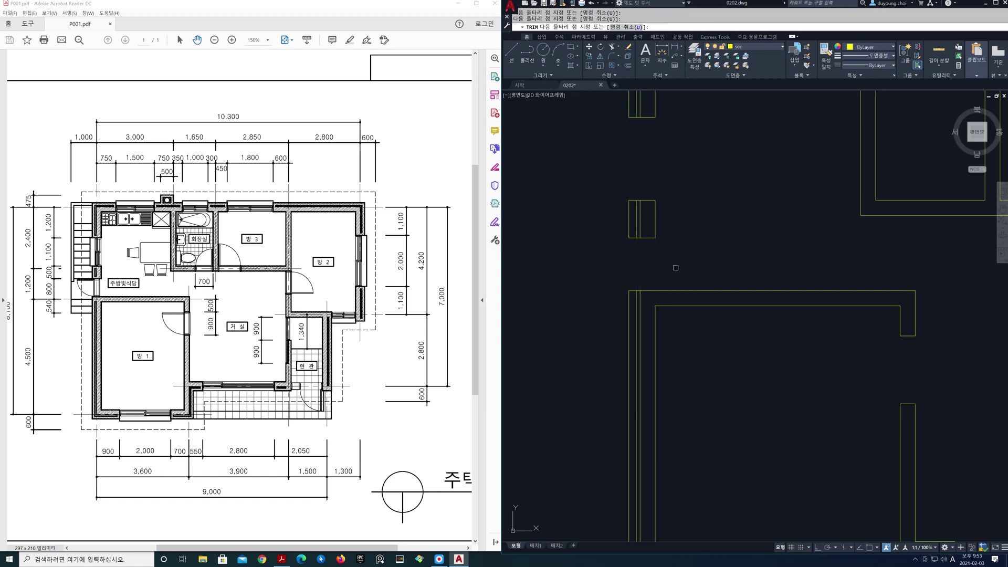
key("Return")
Step: Erase the inner face line of the entrance's lower wall
scroll(664, 275, "down", 3)
scroll(653, 292, "down", 2)
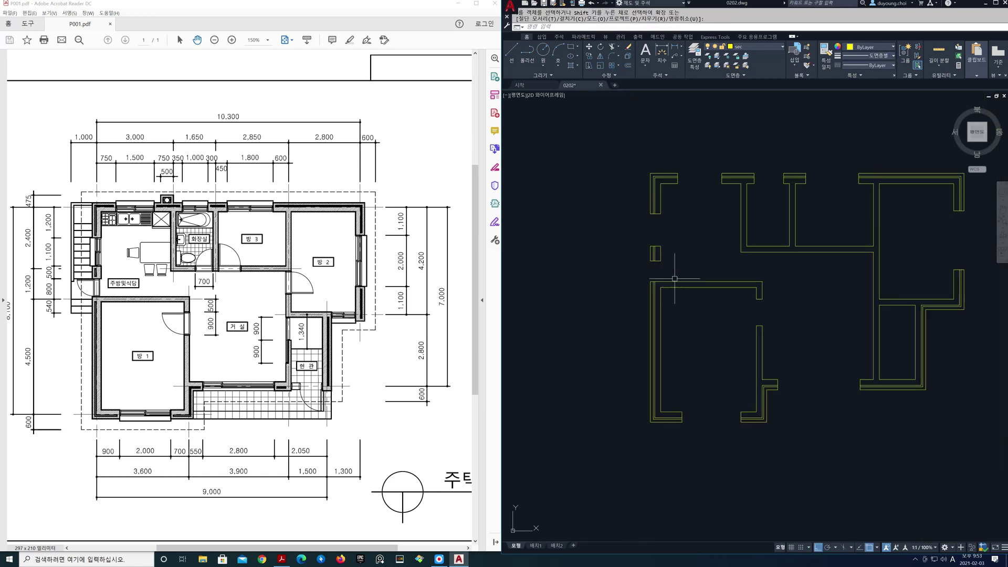
scroll(732, 288, "up", 2)
middle_click_drag(772, 332, 769, 335)
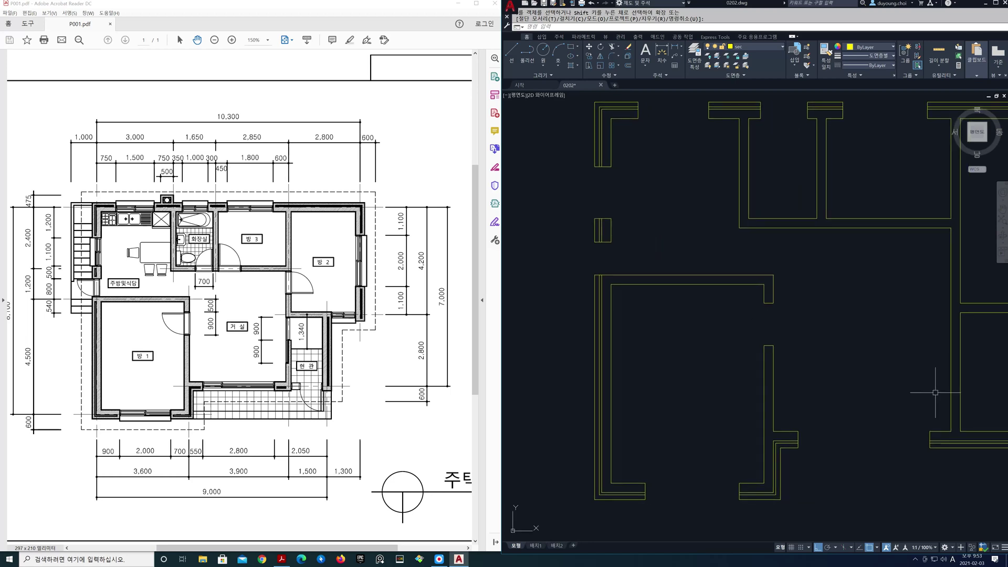
middle_click_drag(936, 394, 726, 378)
key("e")
key("space")
left_click(705, 384)
key("space")
Step: Stretch the entrance's two inner side wall lines below the lower wall, and trim the wall between them to open the entrance door
type("s")
key("space")
left_click(728, 390)
left_click(670, 371)
key("space")
left_click(697, 371)
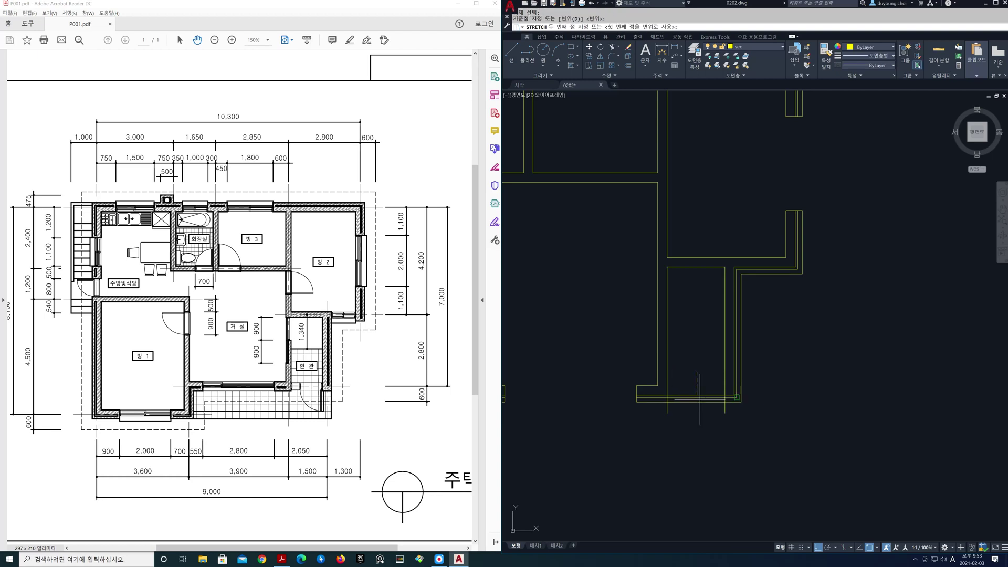
left_click(698, 440)
type("r")
key("space")
mouse_move(754, 428)
left_mouse_down()
mouse_move(644, 413)
mouse_move(692, 382)
mouse_move(698, 389)
left_mouse_up()
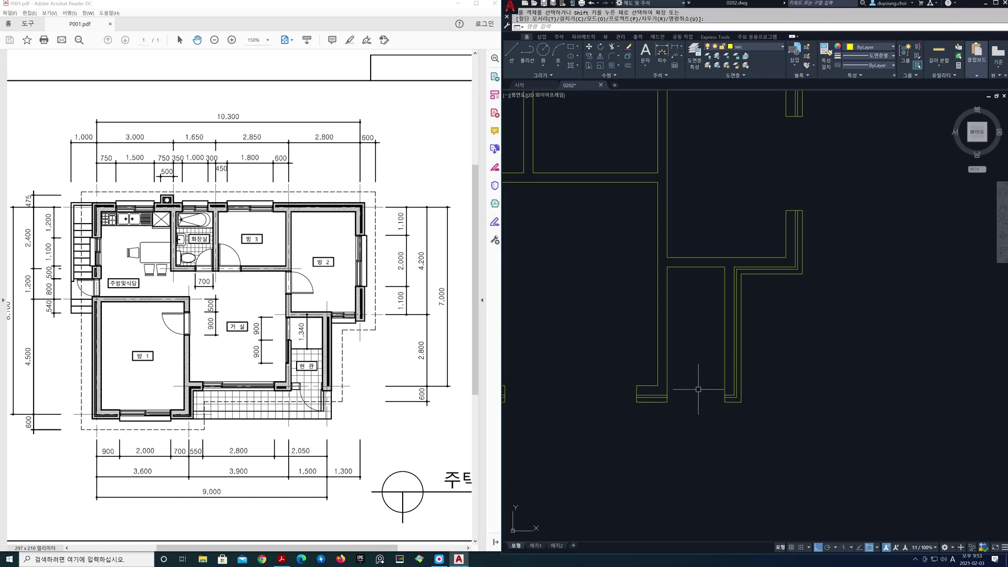
key("Escape")
Step: Extend the entrance's outer right wall line up past room 2's lower wall, and room 2's inner right wall line down past it
left_click(741, 283)
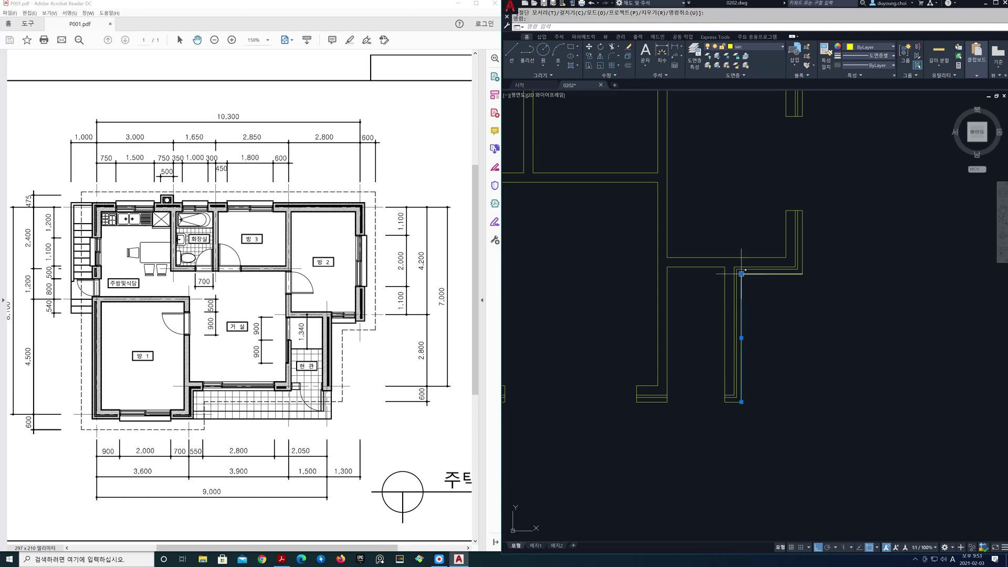
left_click(741, 273)
left_click(741, 228)
left_click(786, 221)
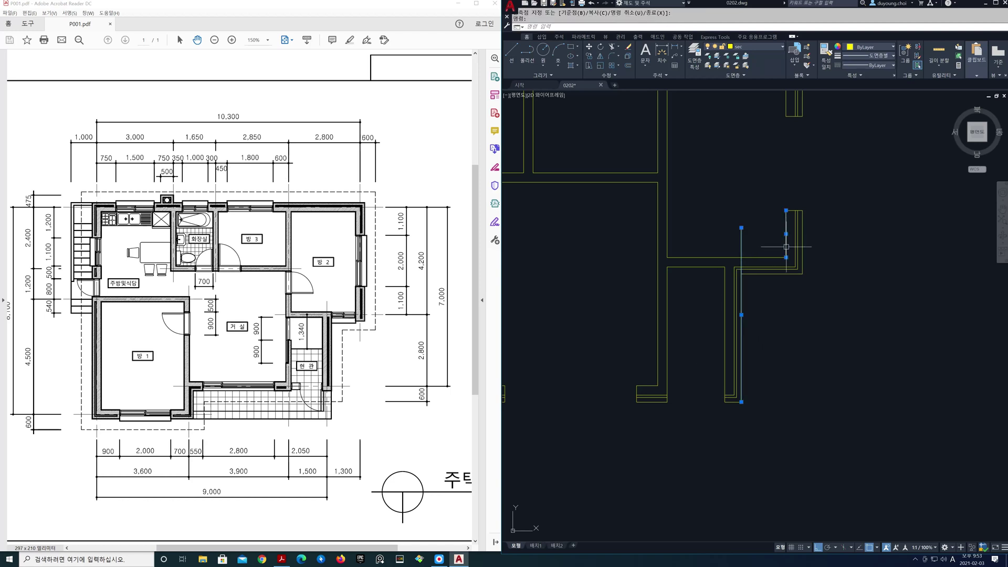
left_click(787, 258)
left_click(792, 316)
key("Escape")
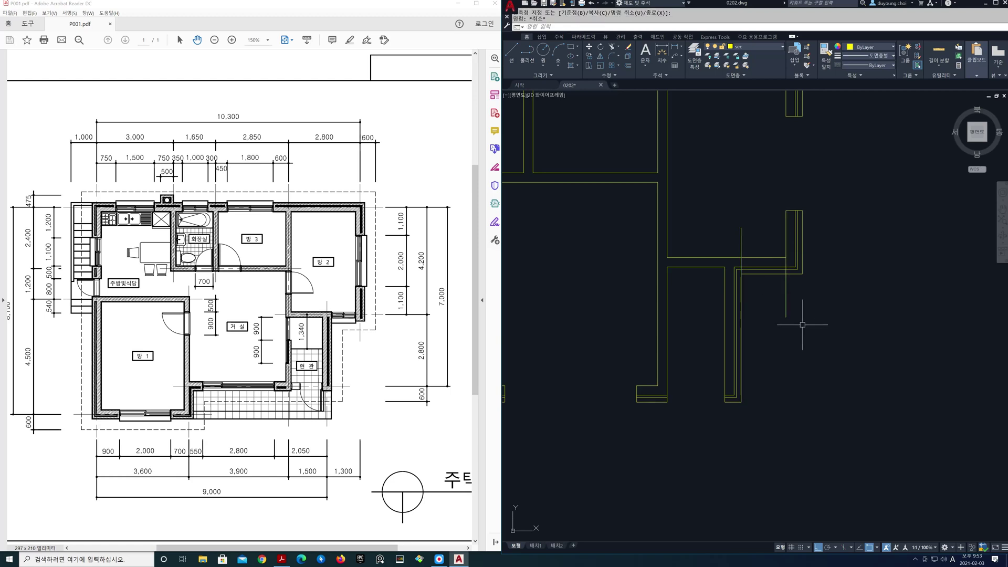
Step: Trim room 2's lower wall open between the two extended lines and remove their projecting ends
type("tr")
key("space")
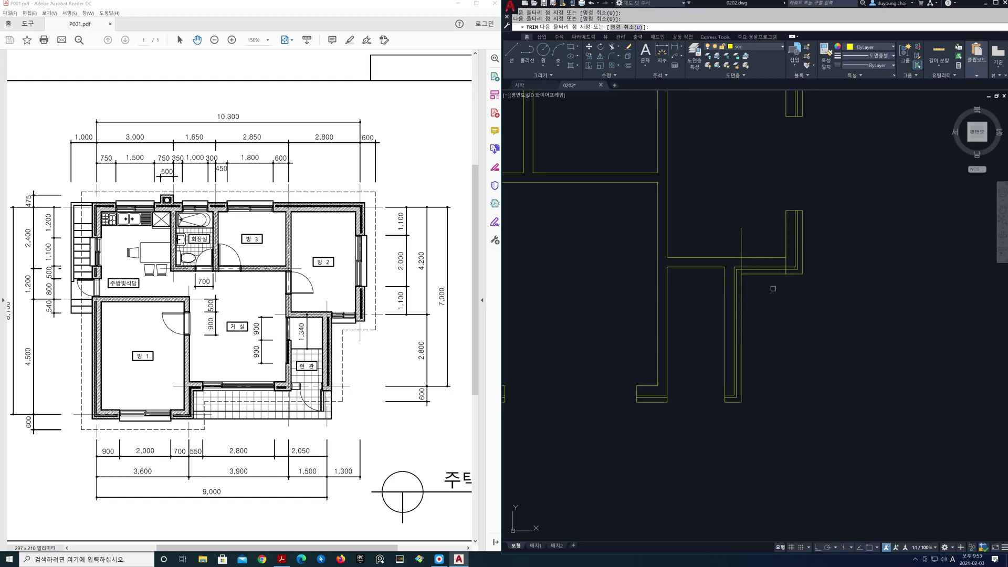
left_click_drag(762, 233, 761, 286)
key("space")
Step: Stretch the entrance's upper inner wall line leftward across the wall dividing it from the living room
scroll(676, 245, "down", 2)
middle_click_drag(675, 248, 818, 302)
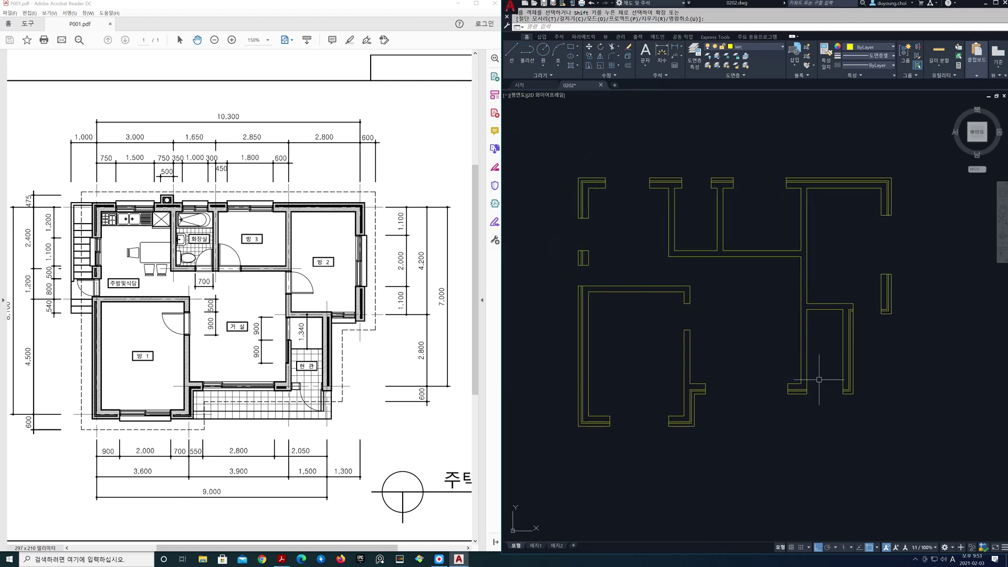
scroll(818, 333, "up", 2)
scroll(816, 337, "up", 2)
middle_click_drag(816, 339, 714, 293)
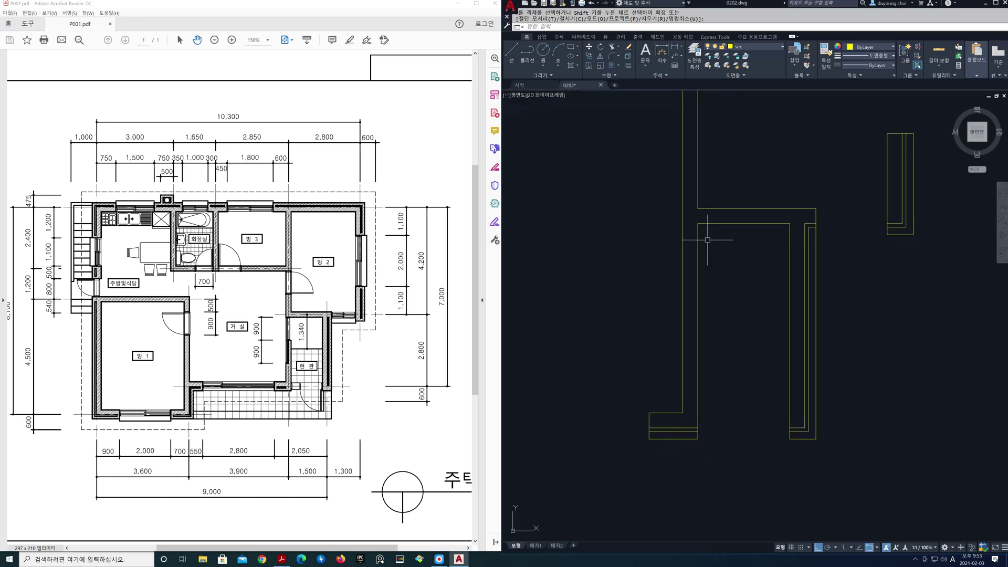
left_click(703, 224)
left_click(698, 223)
left_click(606, 223)
key("Escape")
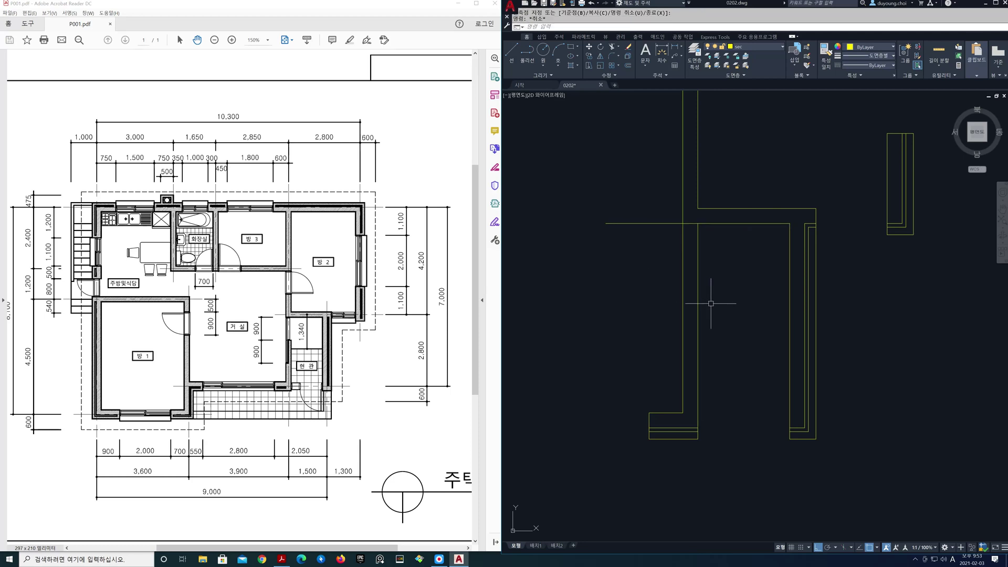
Step: Offset the extended line 900 downward twice to mark the opening positions on the wall between living room and entrance
type("o")
key("Return")
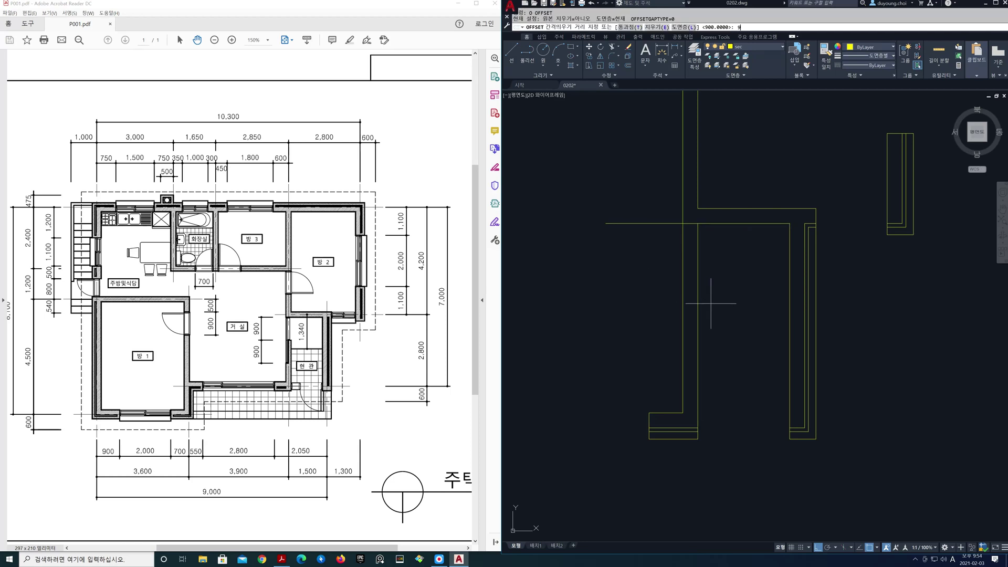
key("Return")
left_click(648, 224)
left_click(655, 271)
left_click(654, 291)
left_click(653, 319)
key("Return")
Step: Offset the entrance-side face line of the wall between living room and entrance 100 toward the living room
key("Return")
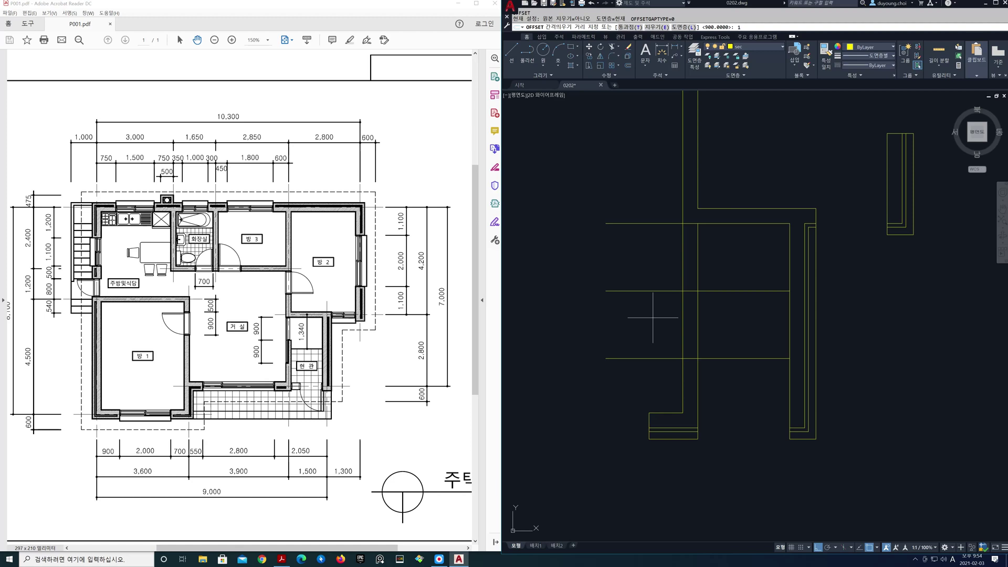
type("100")
key("Return")
left_click(698, 323)
left_click(693, 326)
key("Return")
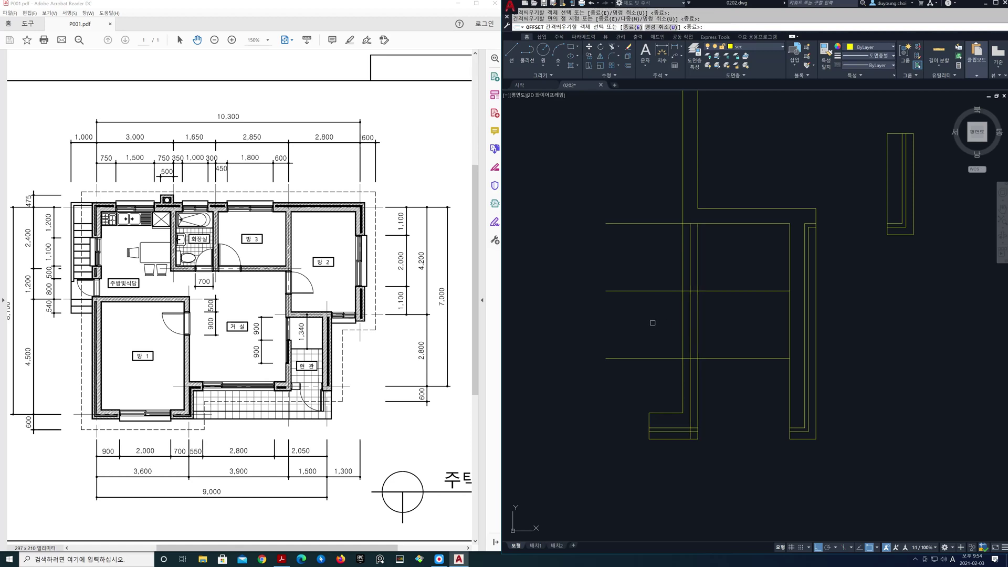
Step: Trim the wall between living room and entrance open between the upper two marking lines and remove the lines' projecting ends
type("tr")
key("Return")
mouse_move(737, 385)
left_mouse_down()
mouse_move(744, 264)
mouse_move(664, 257)
left_mouse_up()
left_click_drag(639, 200, 655, 381)
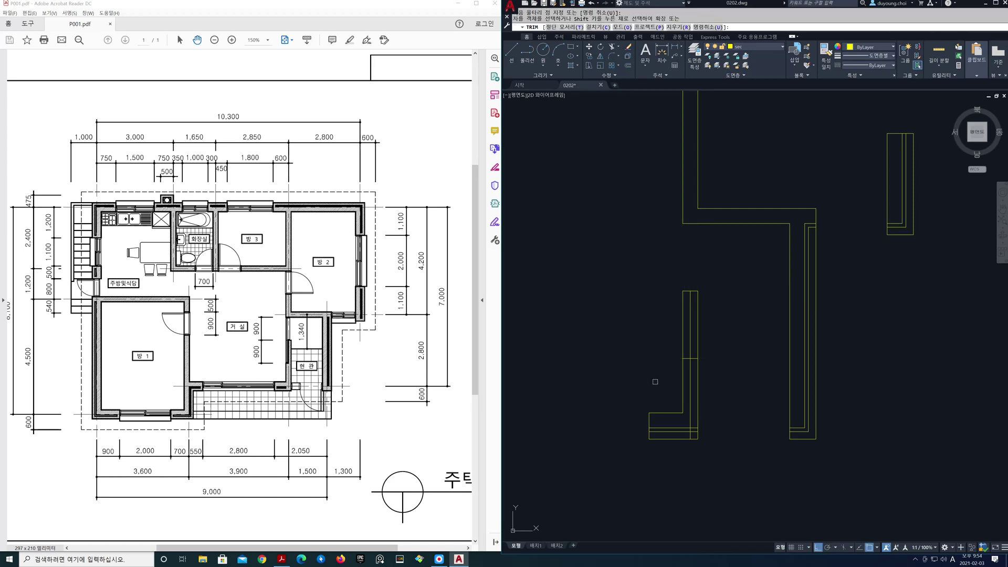
Step: Trim the living-room-side face between the lower two marks and the leftover offset line pieces, leaving a thin wall section beside the entrance opening
left_click(680, 320)
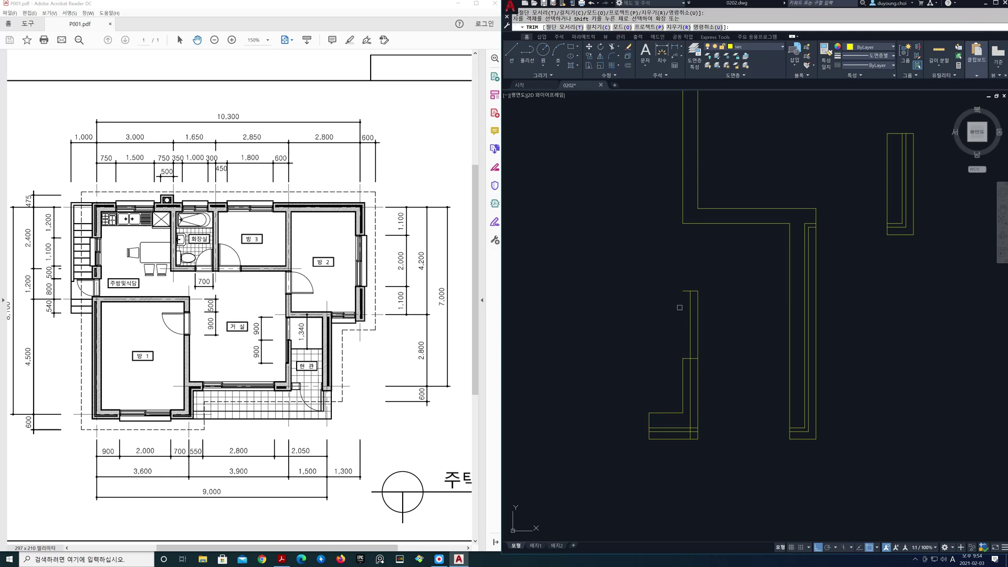
scroll(717, 362, "up", 3)
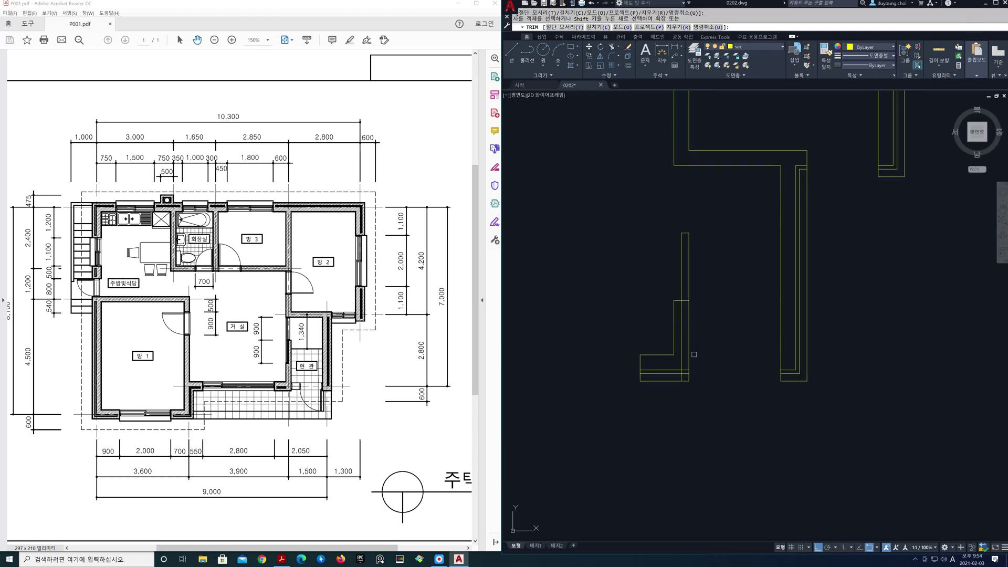
scroll(674, 394, "up", 4)
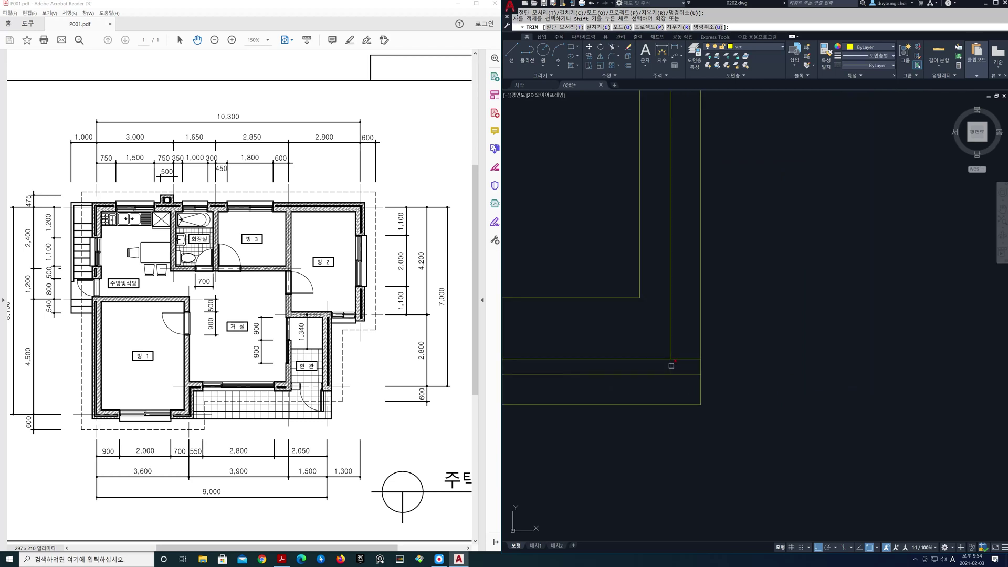
scroll(671, 346, "down", 4)
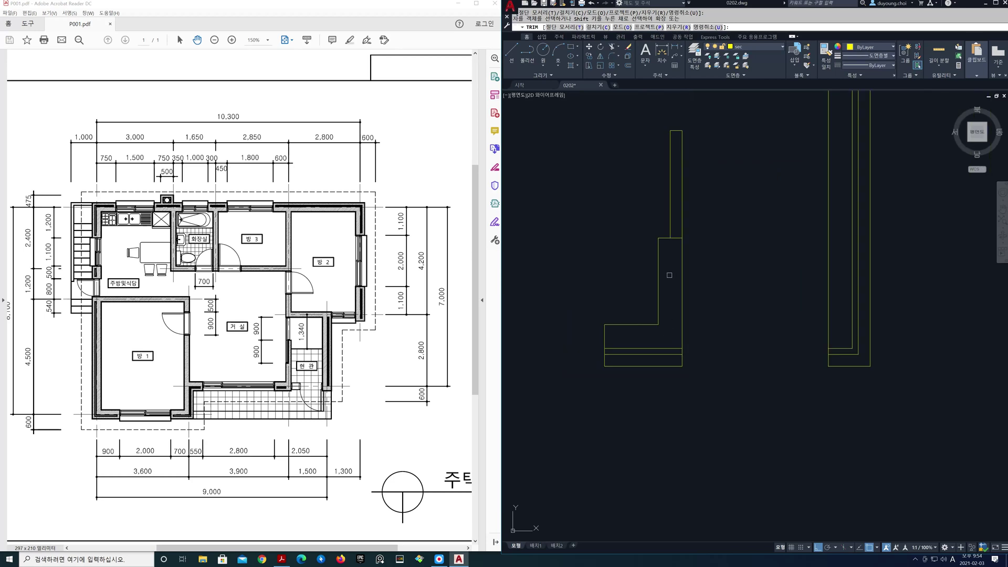
key("Return")
scroll(724, 286, "down", 4)
middle_click_drag(735, 294, 857, 447)
scroll(733, 367, "down", 2)
middle_click_drag(733, 365, 759, 353)
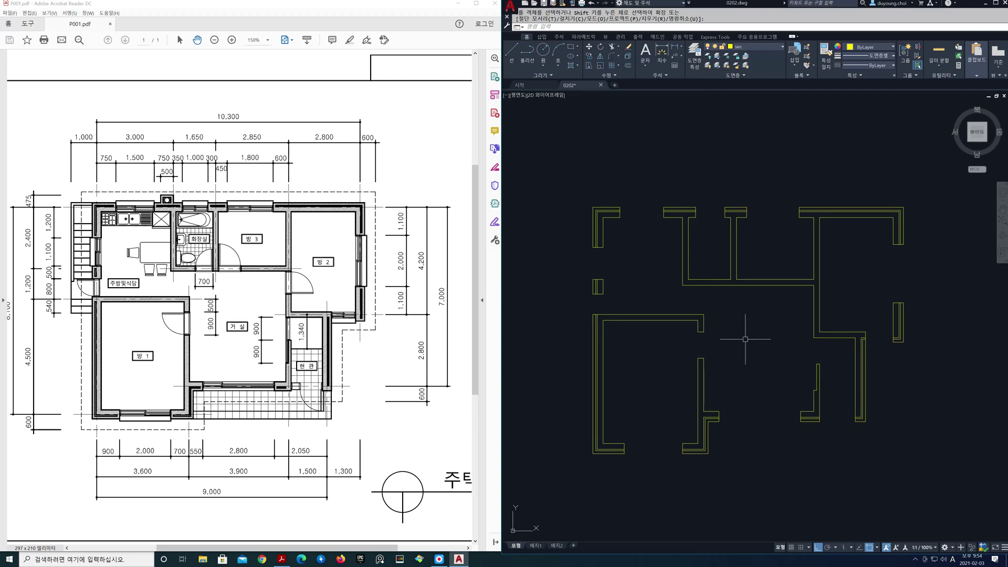
Step: Stretch both face lines of the partition between bathroom and room 3 downward across the wall facing the living room
scroll(738, 300, "up", 4)
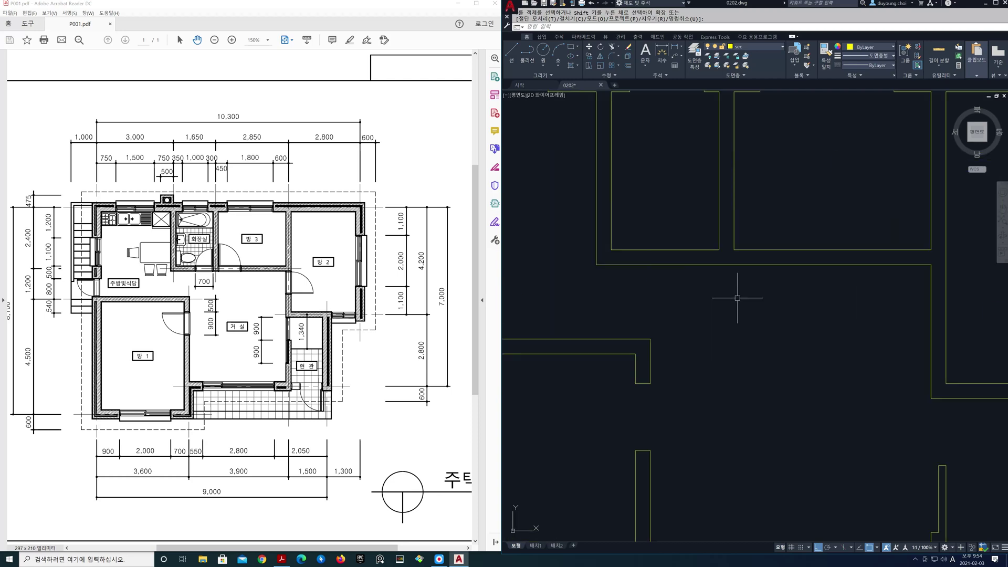
left_click(719, 236)
left_click(720, 250)
left_click(719, 301)
left_click(735, 231)
left_click(734, 250)
left_click(734, 304)
key("Escape")
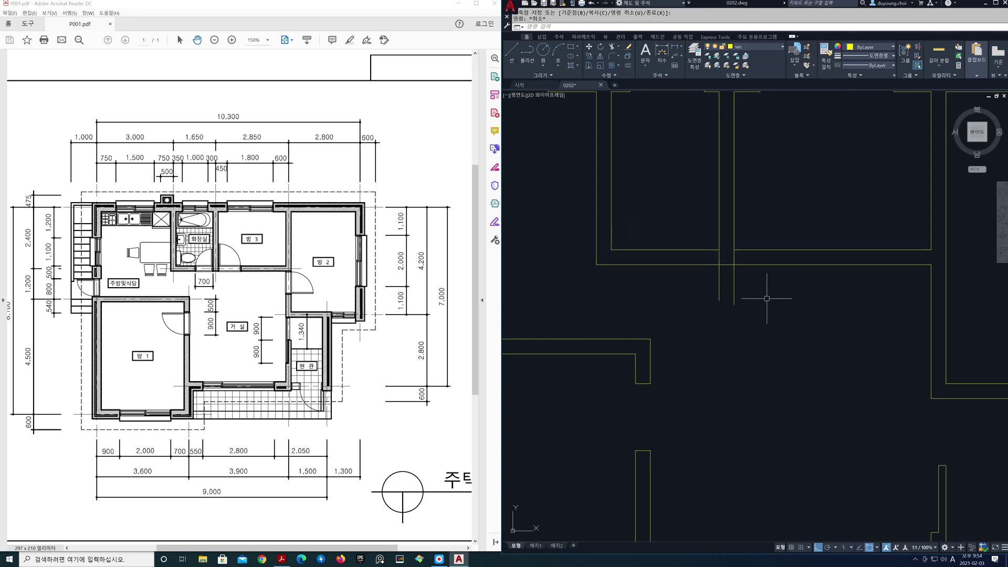
Step: Offset the bathroom-side extended line 700 into the bathroom and the room-3-side one 900 into room 3 to mark the door openings
key("Return")
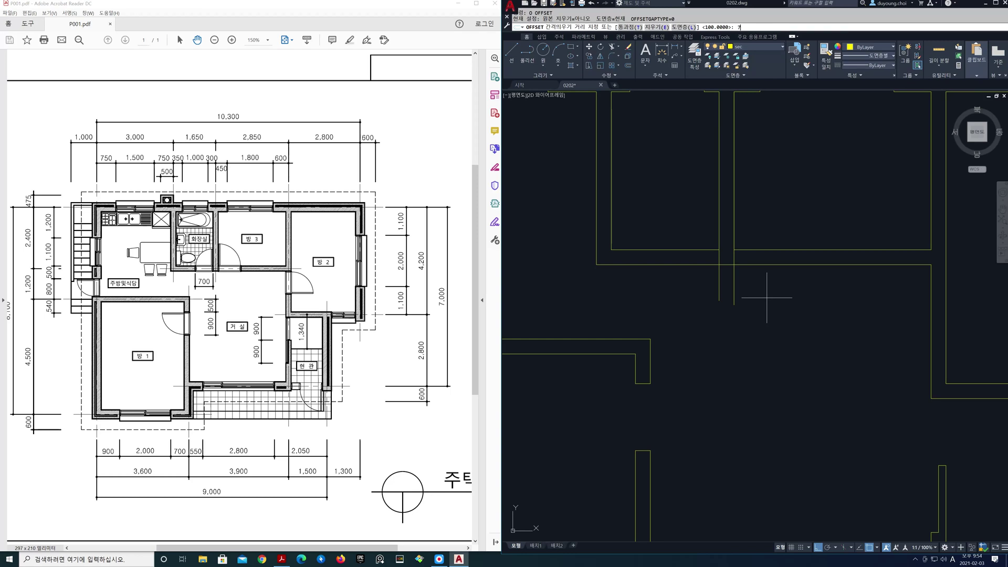
key("Return")
left_click(719, 286)
left_click(697, 287)
key("Return")
key("Return")
key("Return")
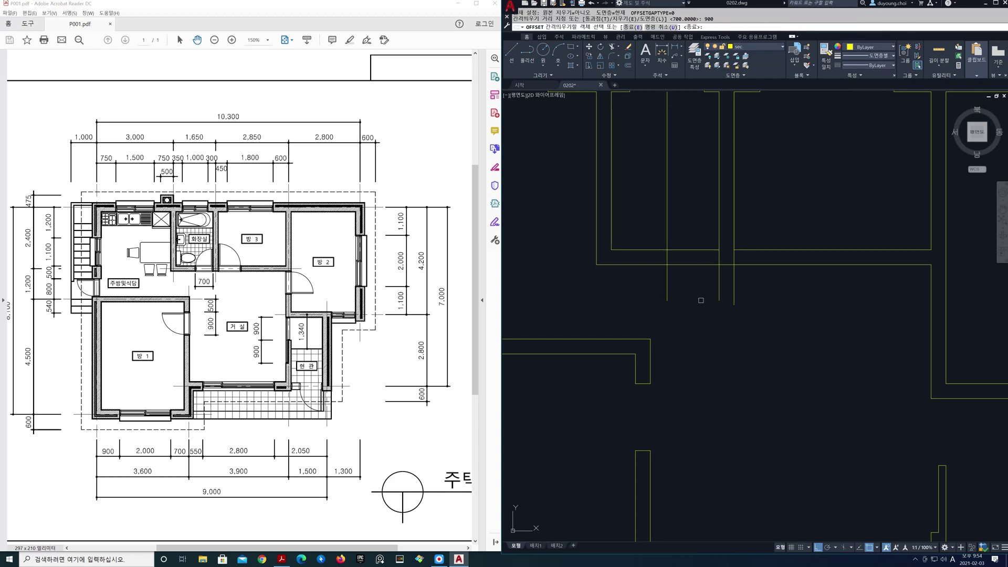
left_click(734, 287)
left_click(803, 300)
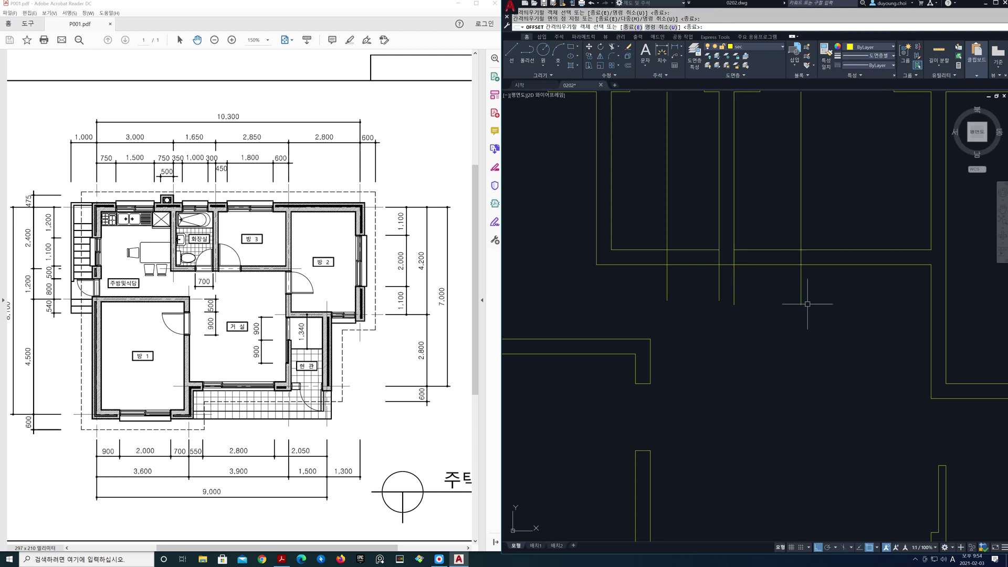
Step: Trim the bathroom and room 3 door openings out of their lower walls and remove the marking lines' excess
type("tr")
key("Return")
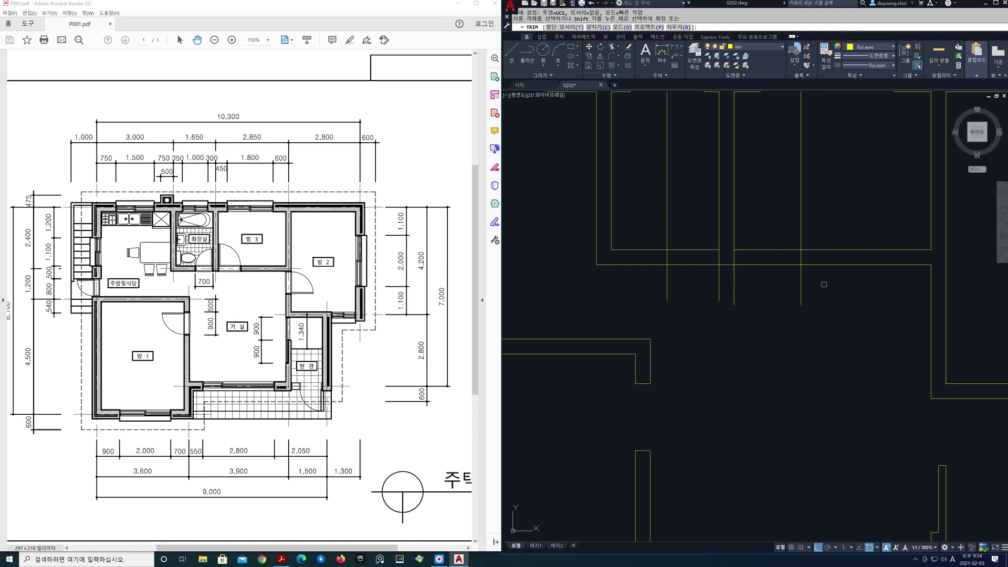
left_click(647, 215)
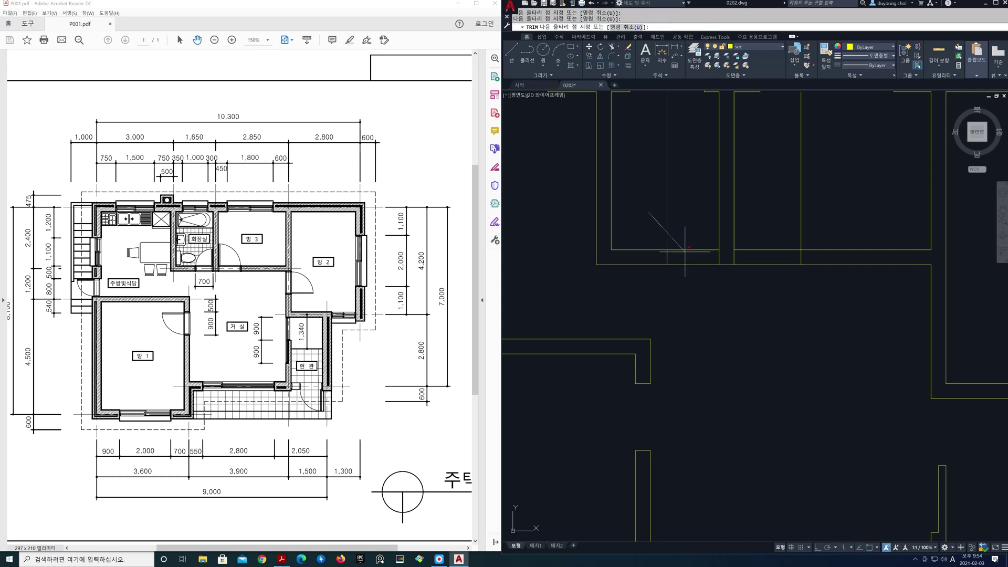
left_click(760, 285)
key("Return")
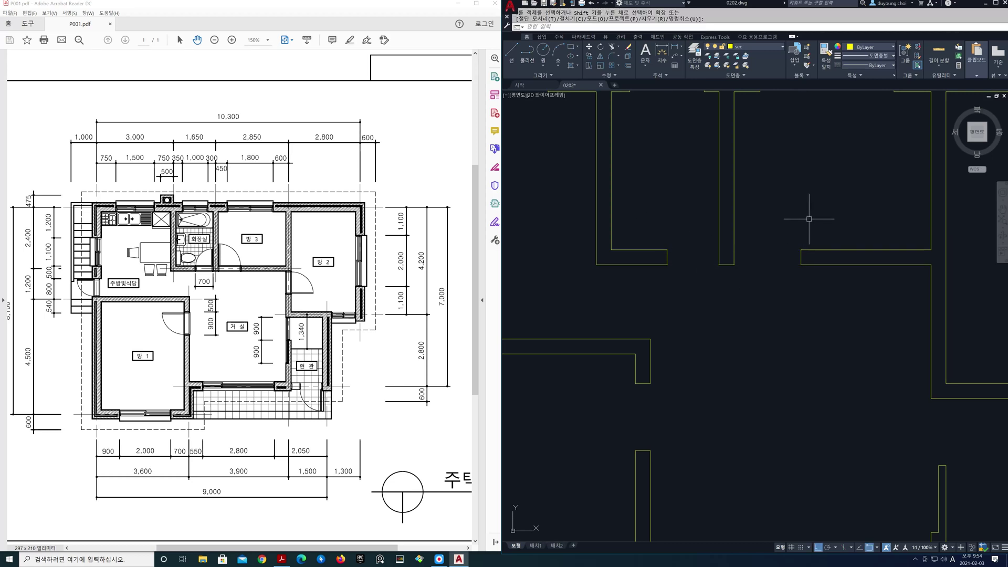
scroll(765, 330, "down", 2)
scroll(766, 330, "down", 3)
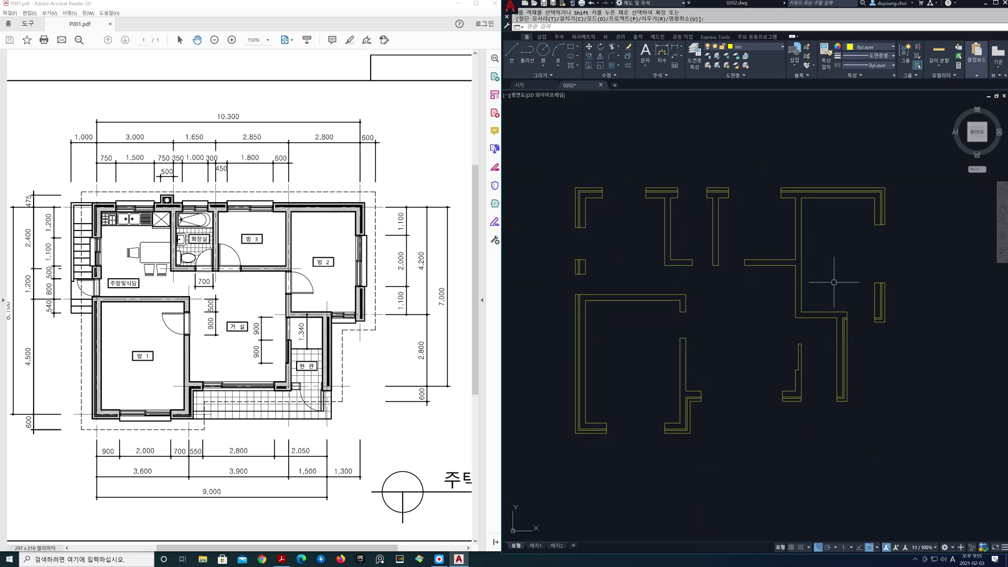
Step: Stretch the living-room-side line of room 3's lower wall rightward across the wall dividing the living room from room 2
scroll(656, 257, "up", 4)
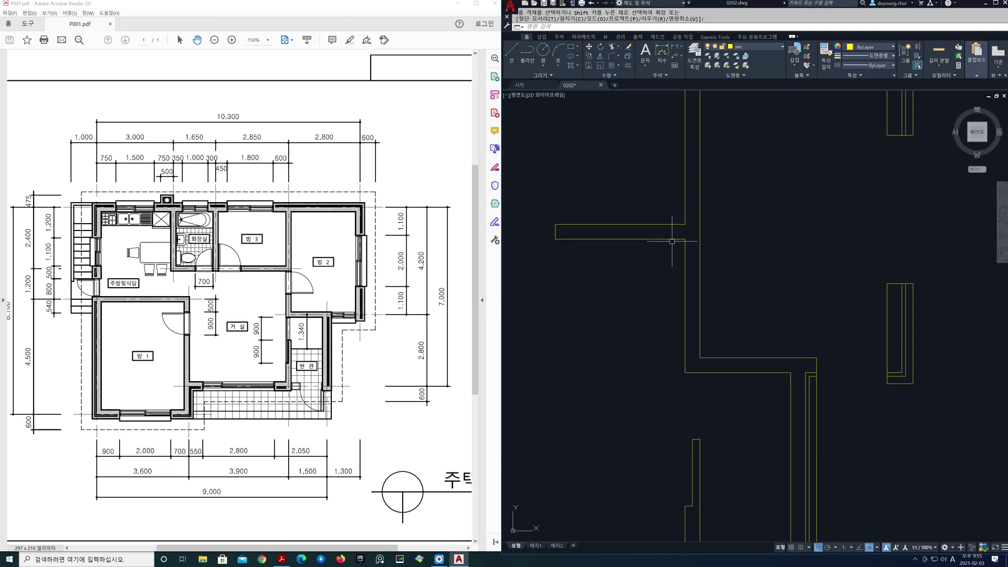
key("Return")
left_click(683, 239)
left_click(686, 239)
left_click(764, 257)
key("Escape")
Step: Offset the extended line 900 downward to mark room 2's door opening
type("o")
key("Return")
type("90")
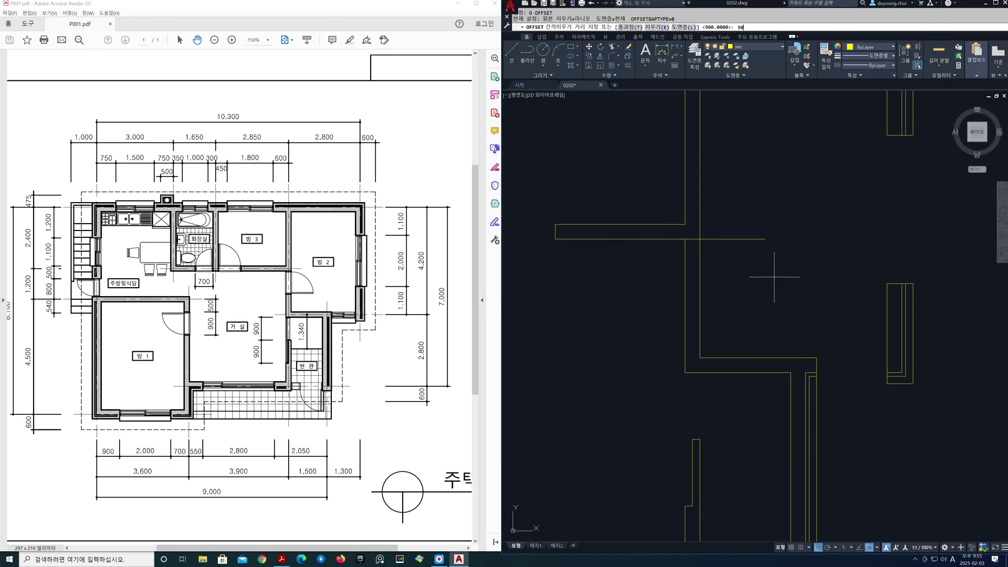
type("0")
key("Return")
left_click(741, 240)
left_click(741, 261)
key("Return")
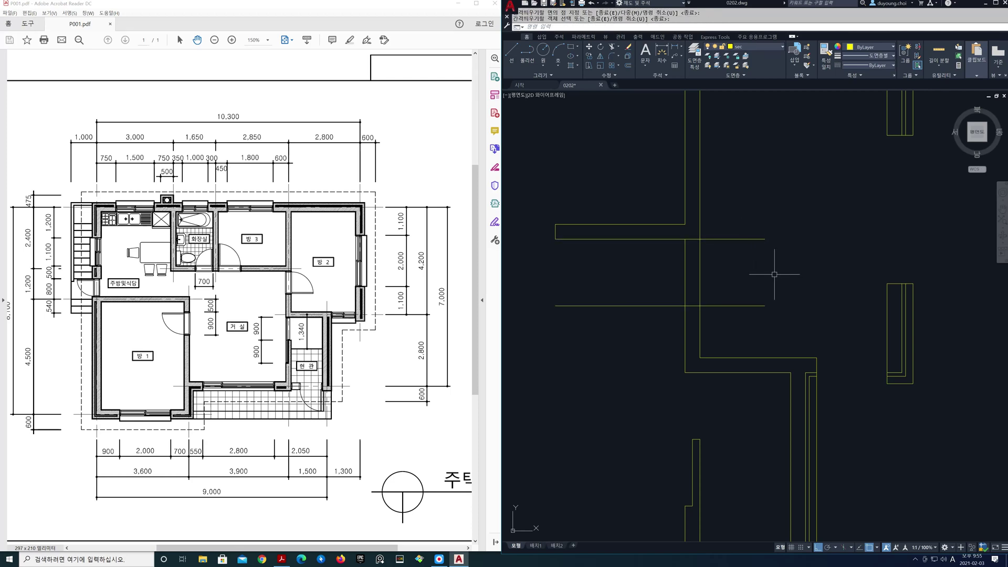
Step: Trim room 2's door opening out of the wall beside the living room and remove the marking lines' projecting ends
type("tr")
key("Return")
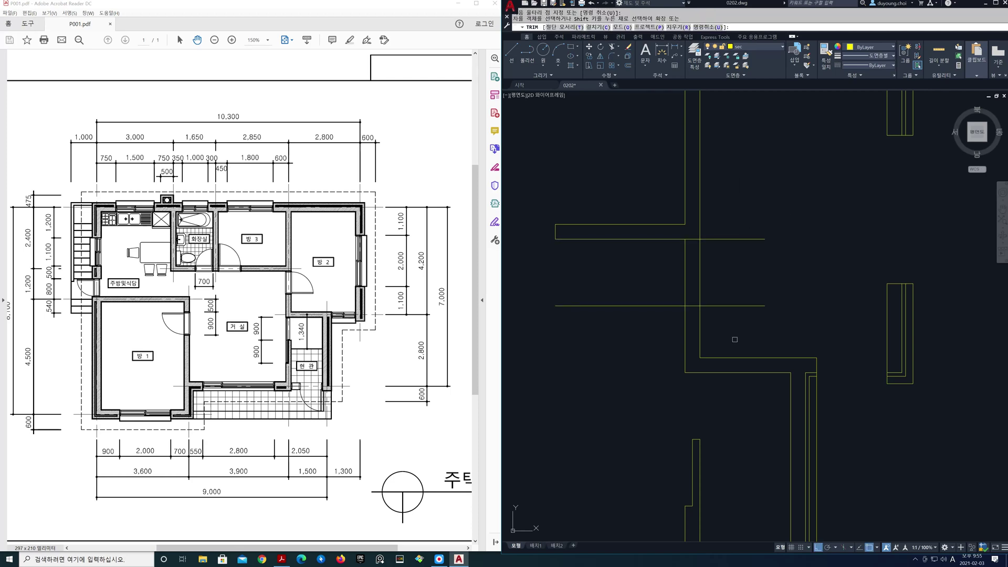
mouse_move(737, 264)
left_mouse_down()
mouse_move(646, 302)
mouse_move(628, 328)
left_mouse_up()
key("Return")
scroll(628, 323, "down", 2)
scroll(629, 321, "down", 2)
mouse_move(634, 315)
middle_mouse_down()
mouse_move(759, 306)
mouse_move(783, 292)
middle_mouse_up()
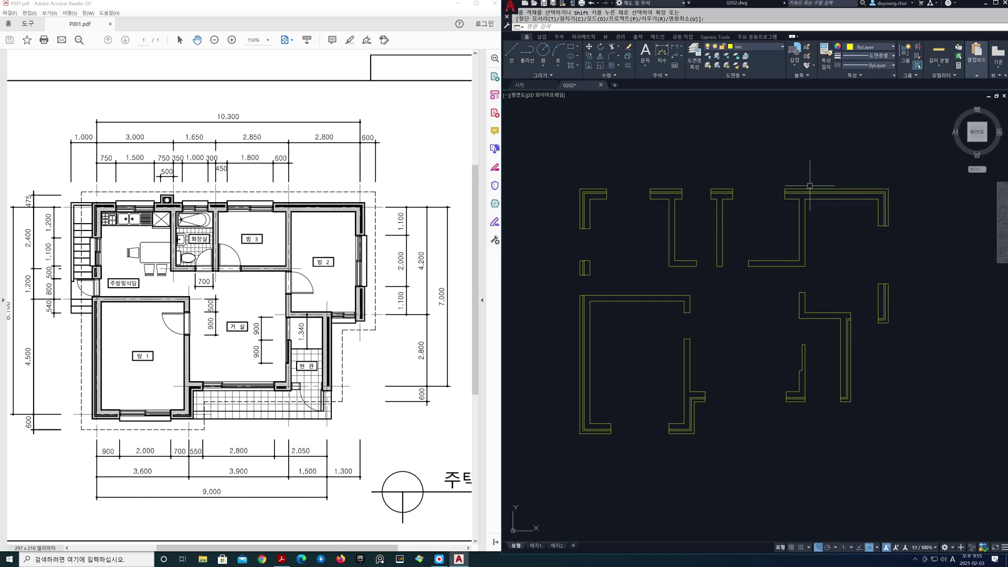
Step: Thaw the cen layer to check the walls against the centre lines and freeze it again
left_click(769, 47)
left_click(715, 67)
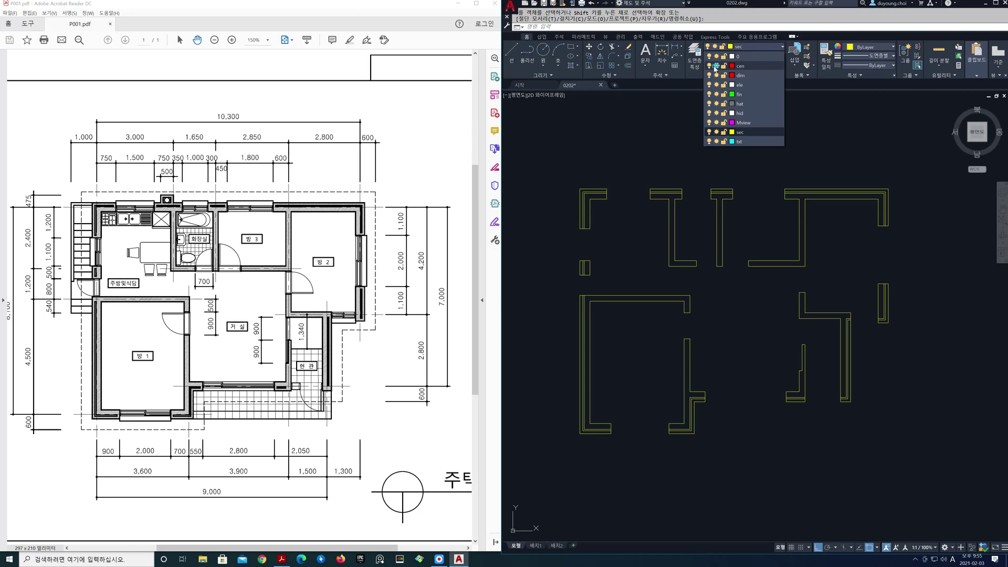
left_click(631, 123)
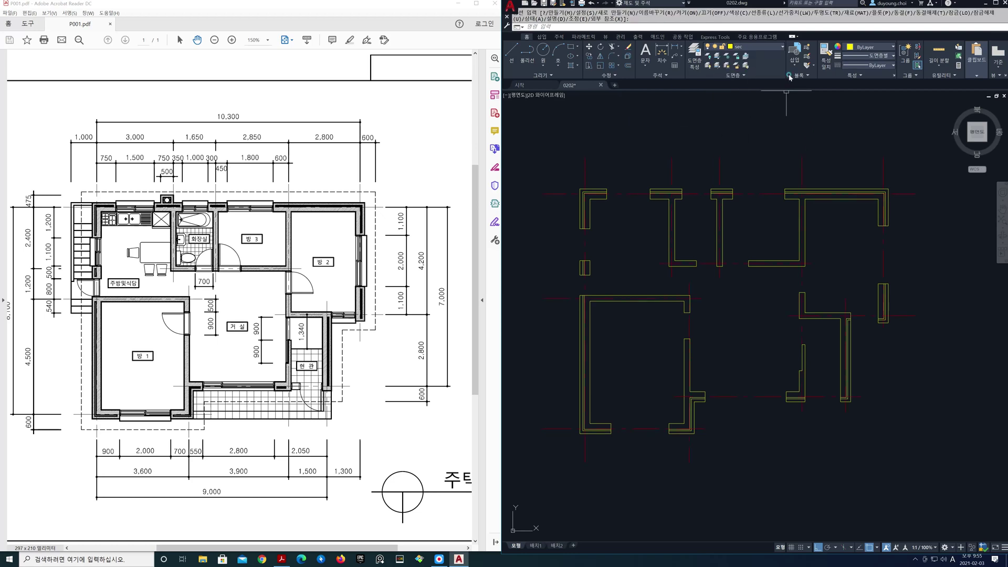
left_click(783, 47)
left_click(718, 67)
Step: Offset both end lines of the short wall piece below the kitchen's side window 100 into the wall piece
scroll(586, 239, "up", 3)
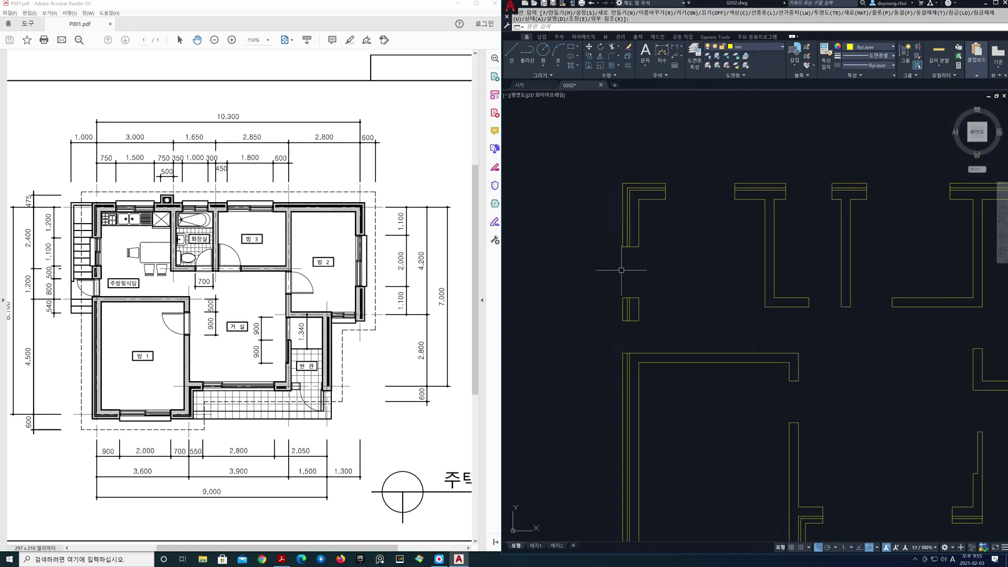
scroll(621, 272, "up", 3)
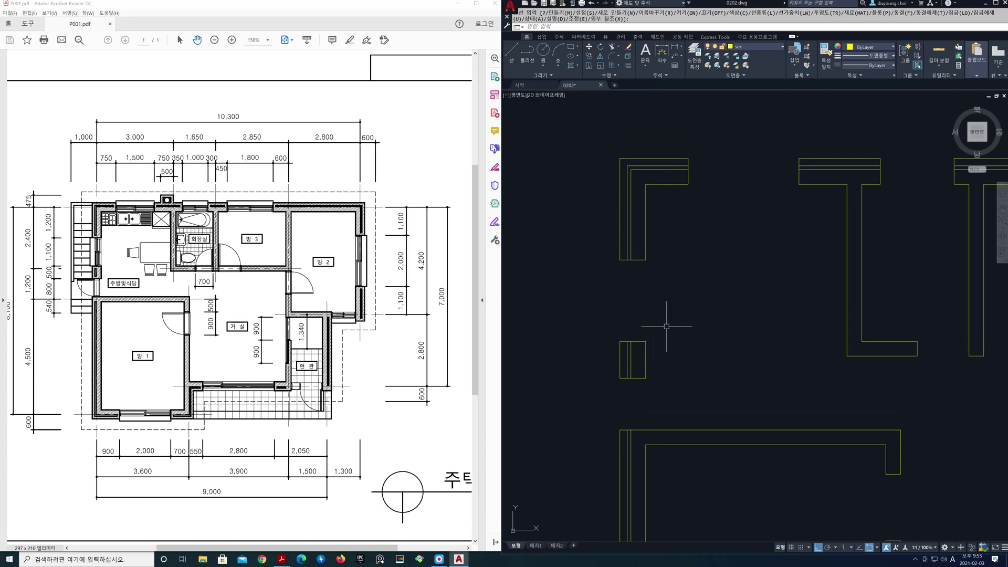
key("Return")
type("10")
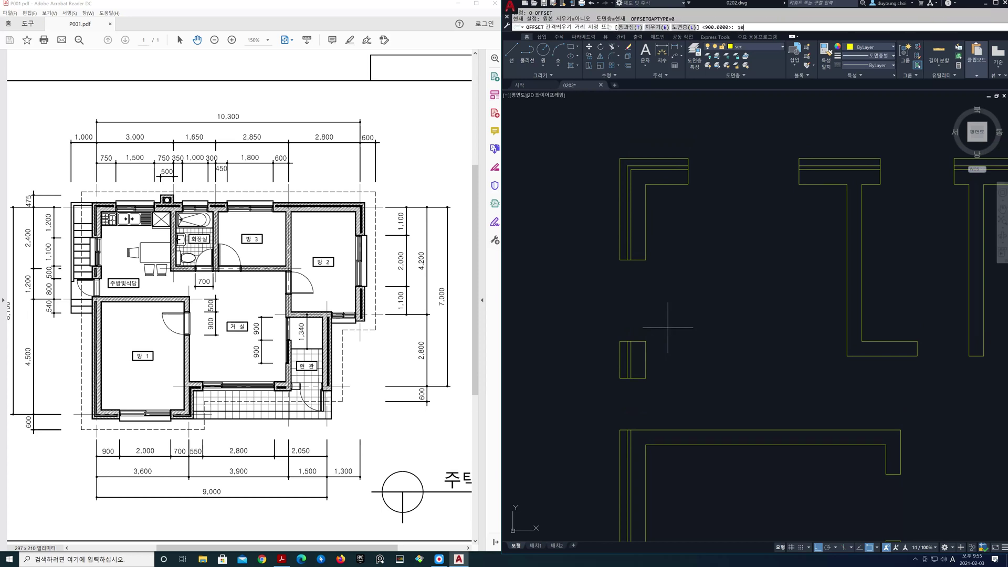
type("0")
key("Return")
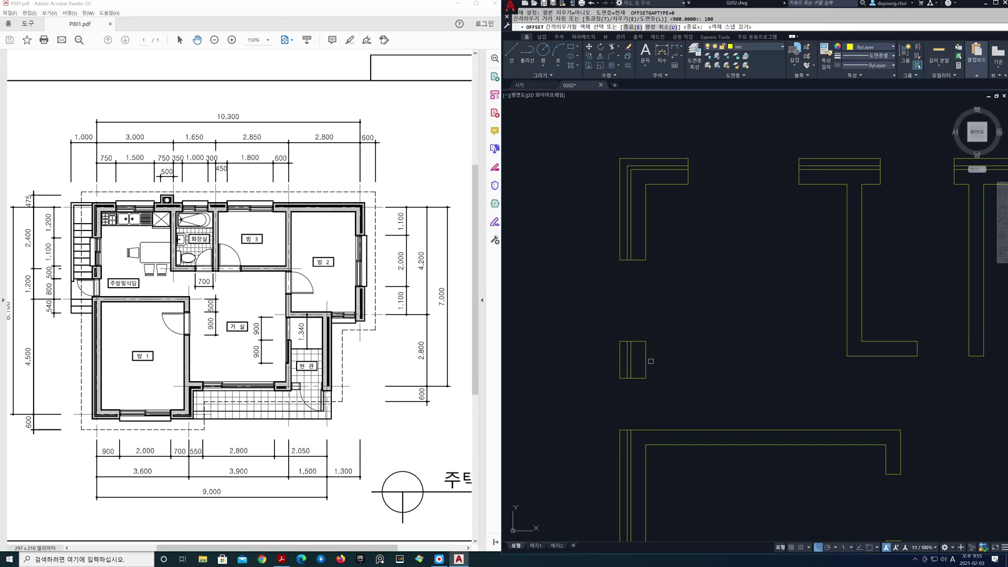
left_click(641, 377)
left_click(642, 331)
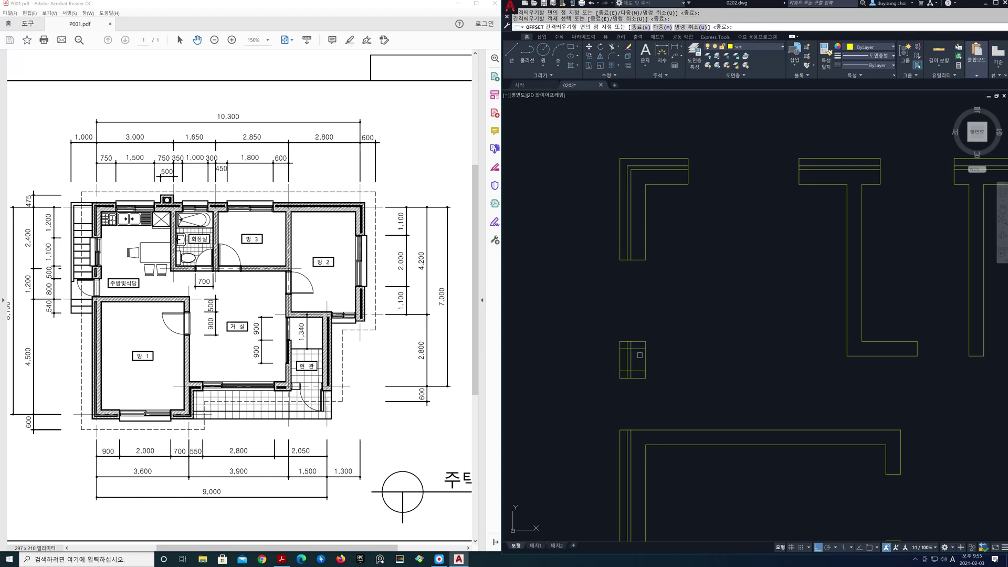
Step: Offset the remaining wall end lines at the kitchen, bathroom, room 3 and room 2 window openings 100 into the walls
left_click(685, 180)
left_click(677, 176)
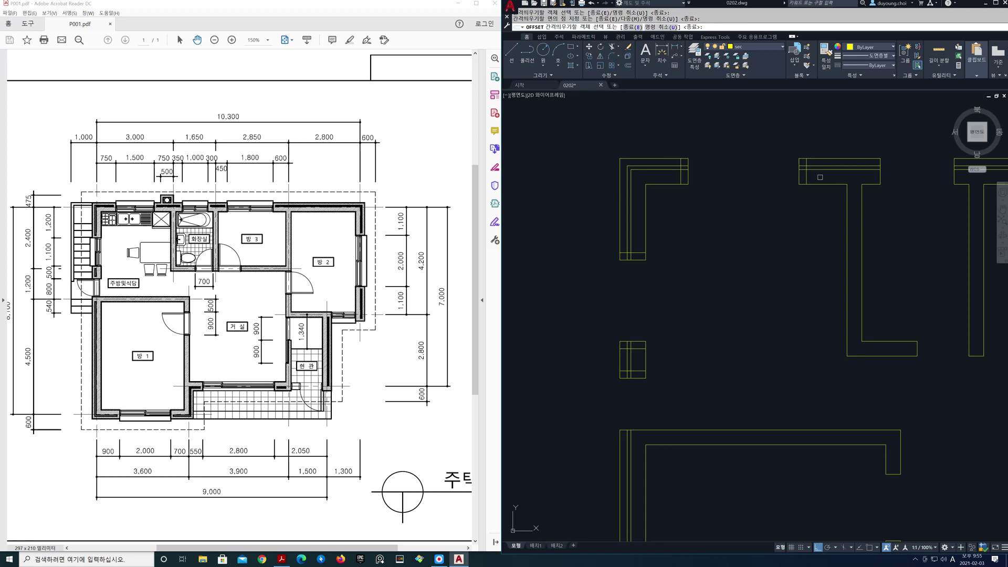
mouse_move(800, 226)
middle_mouse_down()
mouse_move(612, 228)
mouse_move(637, 214)
middle_mouse_up()
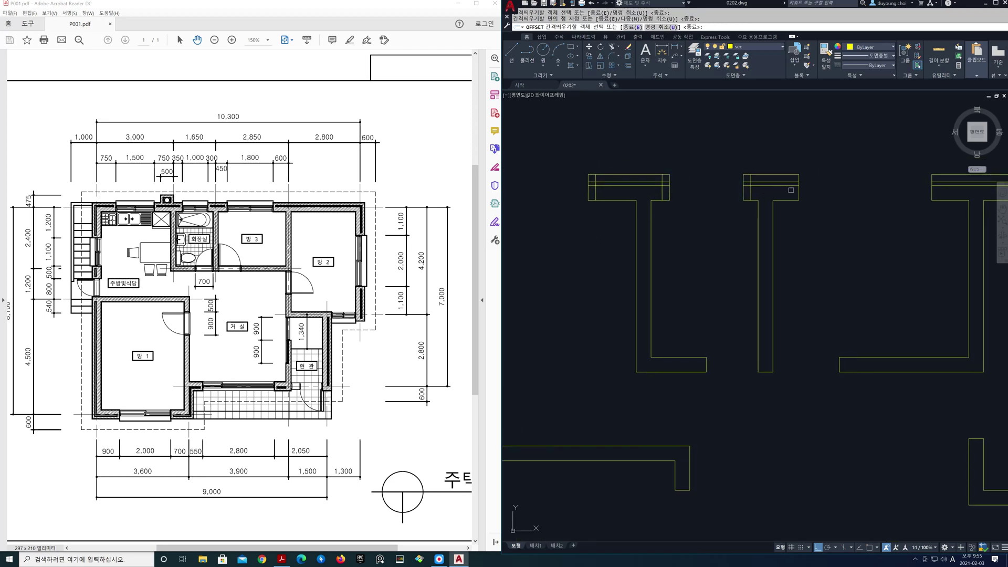
middle_click_drag(865, 203, 581, 209)
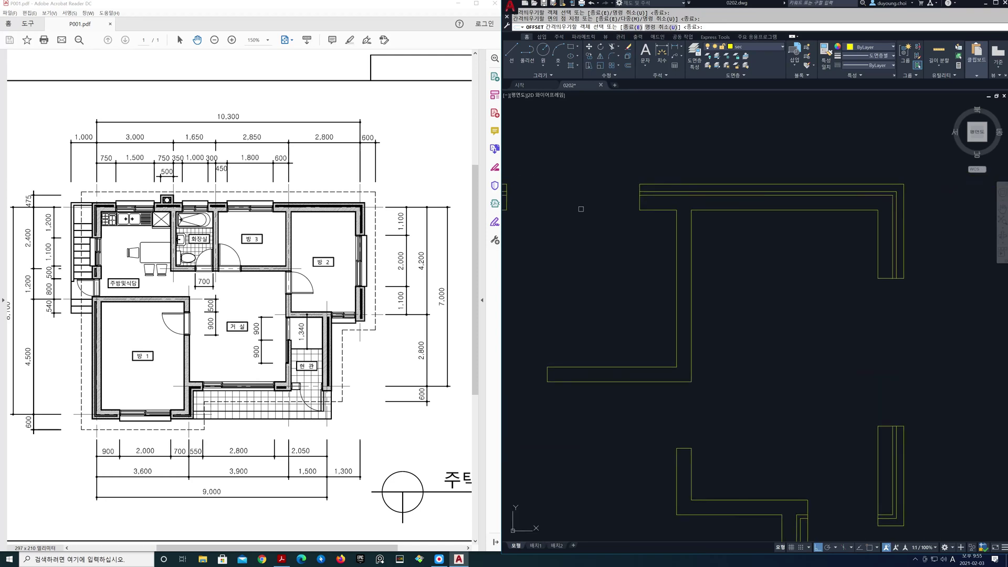
middle_click_drag(780, 339, 660, 240)
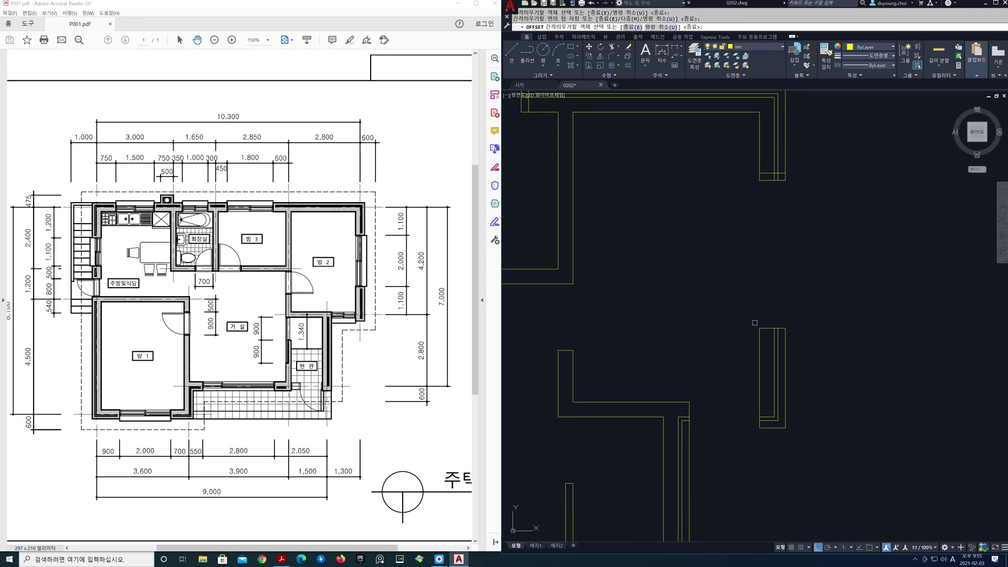
scroll(720, 352, "down", 3)
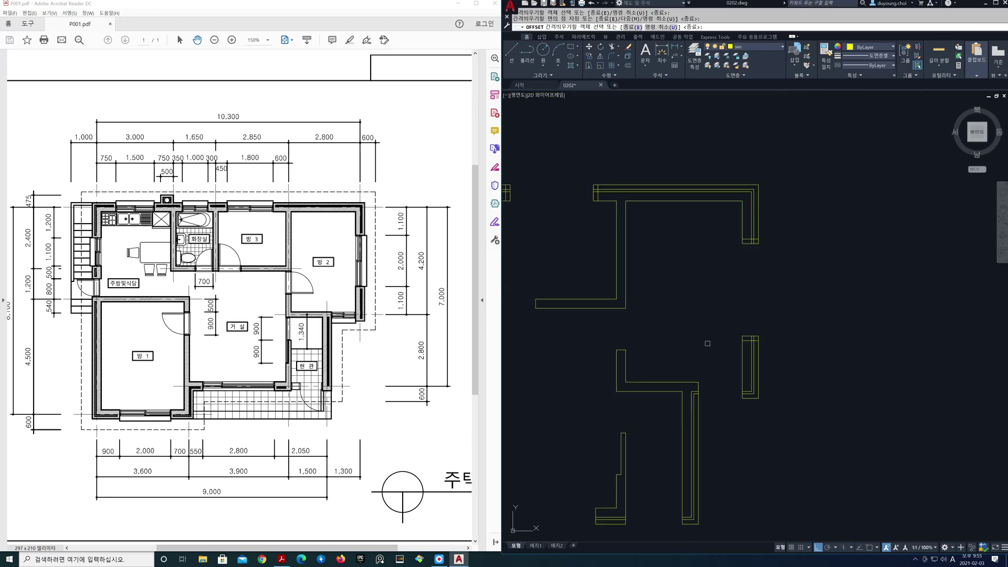
middle_click_drag(707, 340, 873, 269)
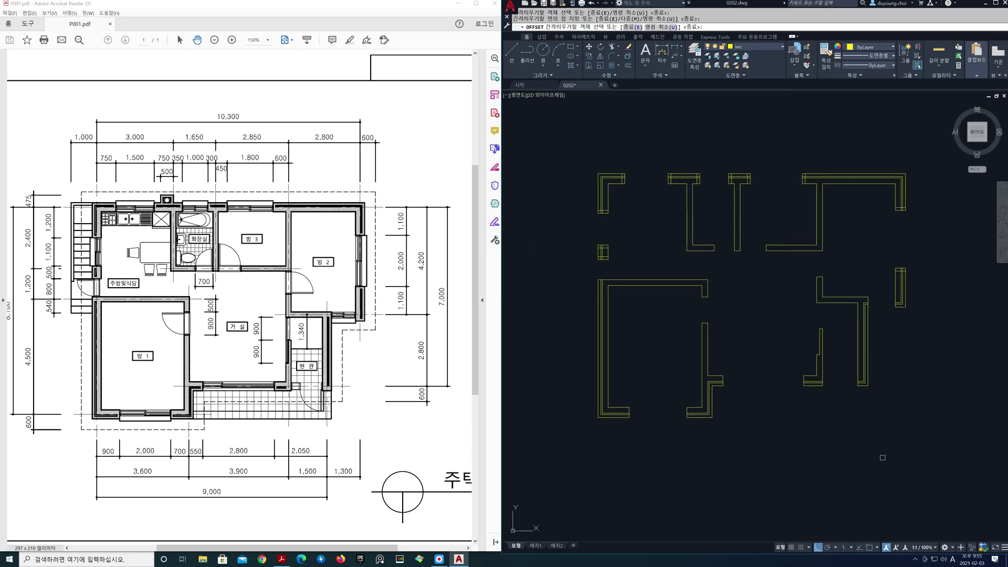
Step: Offset the wall end lines at the living room and room 1 window openings 100 into the walls and finish the offsets
scroll(856, 403, "up", 4)
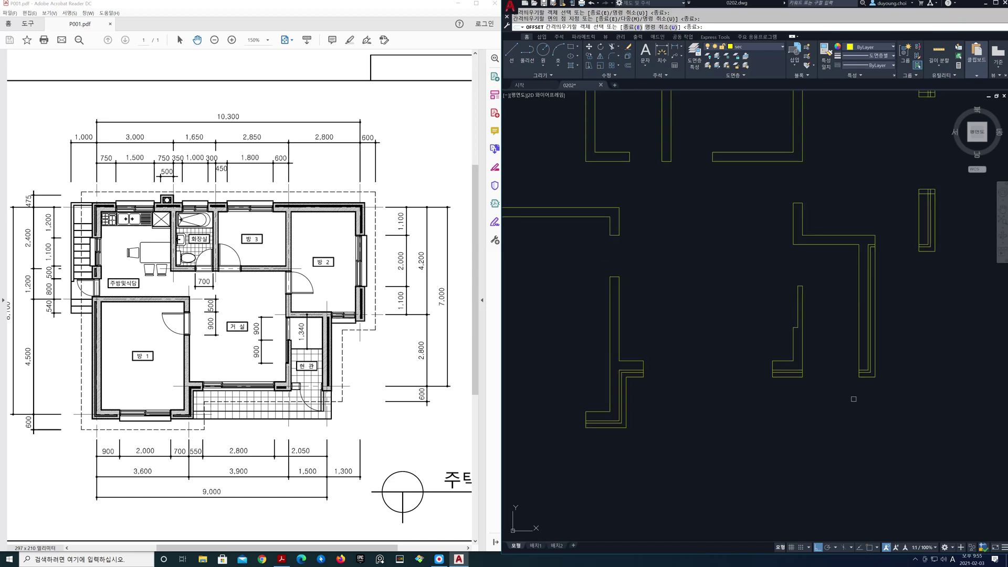
left_click(727, 349)
left_click(746, 348)
middle_click_drag(664, 352, 922, 339)
left_click(776, 336)
left_click(756, 333)
middle_click_drag(624, 408, 798, 384)
scroll(709, 390, "down", 5)
middle_click_drag(694, 372, 618, 390)
key("space")
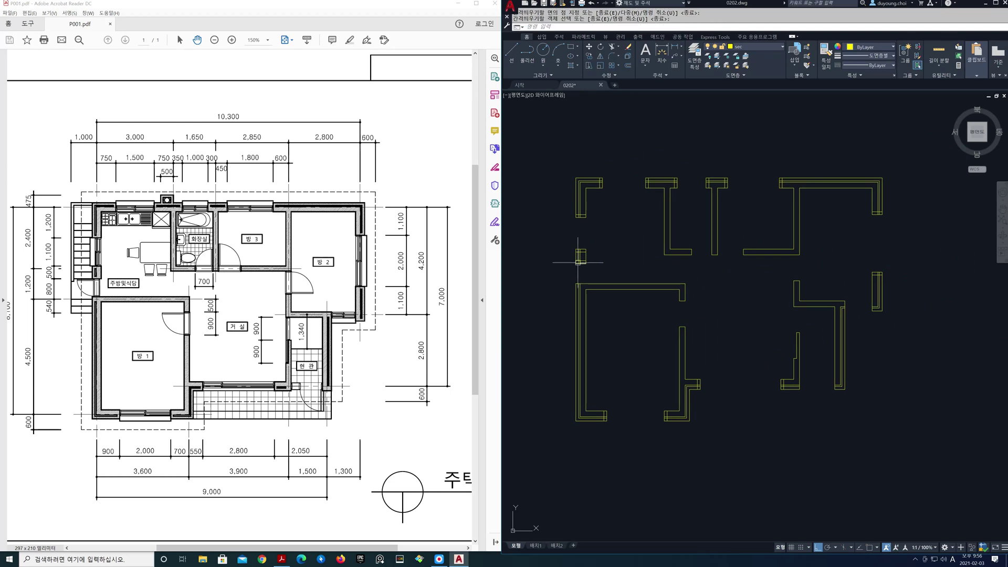
Step: Trim the crossing line ends in the short wall piece below the kitchen's side window, leaving the inner cavity strip
scroll(583, 189, "up", 4)
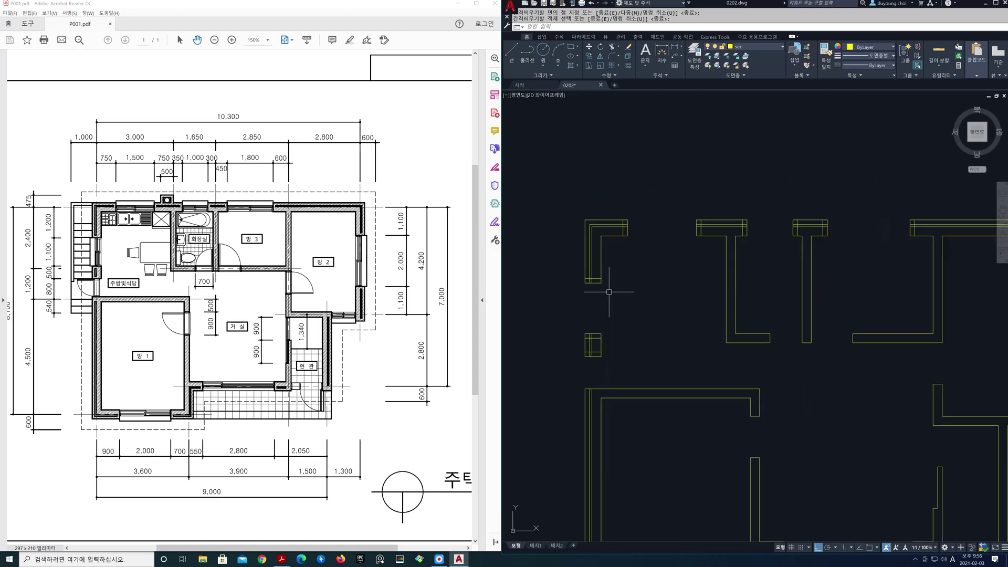
middle_click_drag(584, 348, 646, 338)
scroll(646, 337, "up", 2)
middle_click_drag(654, 403, 665, 380)
scroll(659, 382, "up", 2)
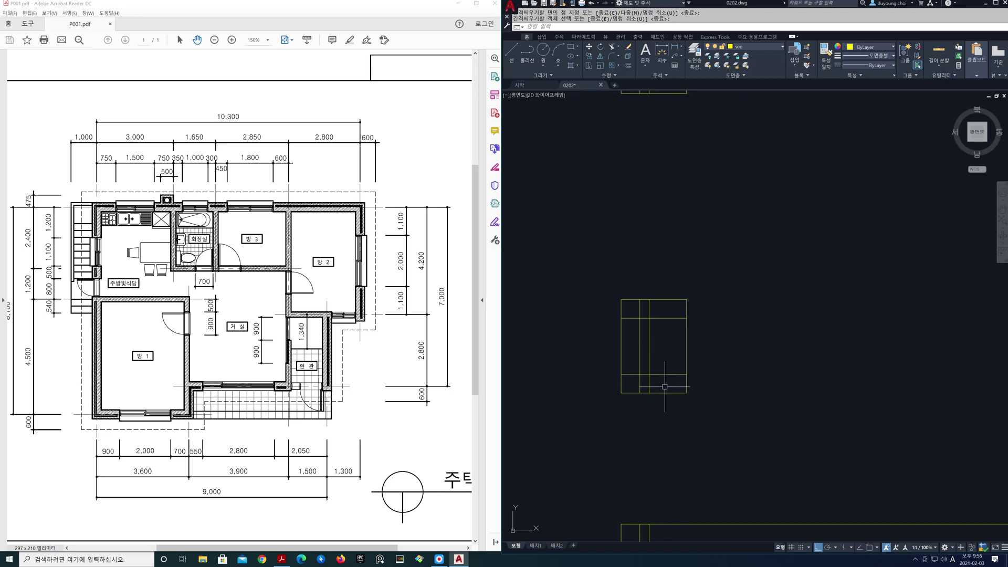
type("tr")
key("space")
mouse_move(667, 382)
left_mouse_down()
mouse_move(643, 307)
mouse_move(630, 324)
mouse_move(625, 383)
mouse_move(669, 391)
mouse_move(666, 362)
left_mouse_up()
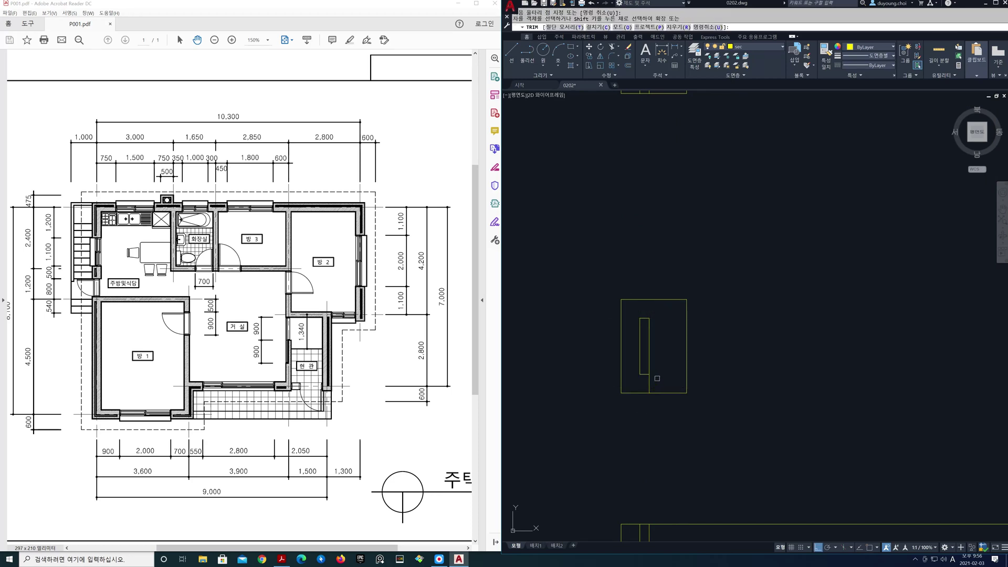
Step: Trim the crossing line ends at both ends of the kitchen's corner wall so its cavity strip closes
scroll(667, 361, "down", 2)
middle_click_drag(673, 259, 644, 354)
scroll(644, 353, "up", 4)
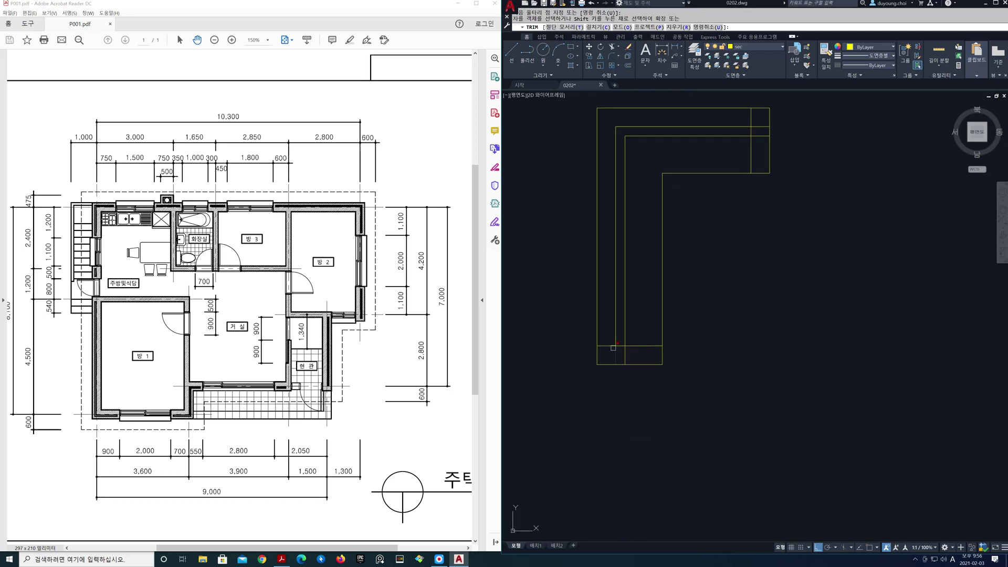
mouse_move(605, 337)
left_mouse_down()
mouse_move(633, 354)
mouse_move(651, 326)
left_mouse_up()
mouse_move(745, 156)
left_mouse_down()
mouse_move(764, 143)
mouse_move(743, 115)
left_mouse_up()
Step: Trim the crossing line ends in the two T-shaped outer wall pieces flanking the bathroom window
scroll(789, 177, "down", 2)
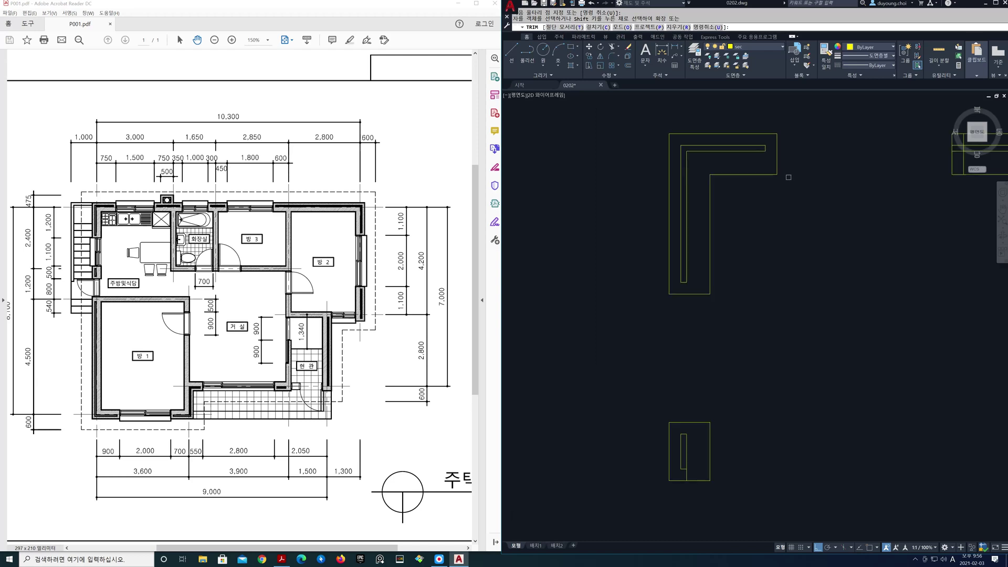
middle_click_drag(849, 196, 542, 235)
scroll(703, 185, "up", 2)
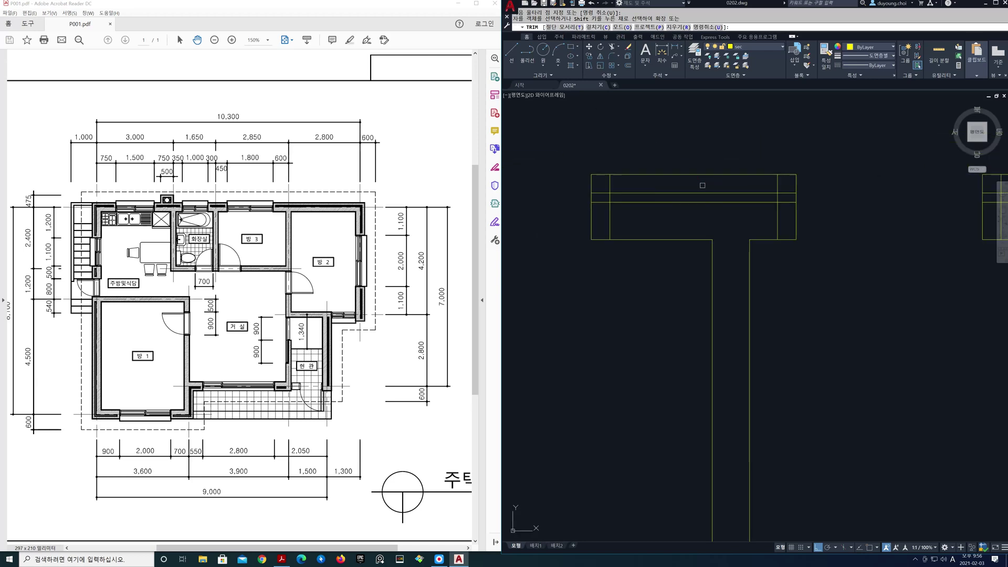
mouse_move(618, 184)
left_mouse_down()
mouse_move(601, 197)
mouse_move(641, 220)
mouse_move(772, 220)
mouse_move(788, 190)
mouse_move(771, 180)
left_mouse_up()
middle_click_drag(892, 226, 553, 224)
mouse_move(671, 180)
left_mouse_down()
mouse_move(659, 182)
mouse_move(751, 226)
mouse_move(793, 203)
mouse_move(767, 168)
mouse_move(735, 167)
left_mouse_up()
Step: Trim the crossing line ends of room 2's upper corner wall at the room 3 window and at room 2's side window
scroll(864, 229, "down", 2)
middle_click_drag(881, 231, 488, 208)
mouse_move(647, 193)
left_mouse_down()
mouse_move(637, 188)
mouse_move(646, 174)
left_mouse_up()
scroll(700, 230, "down", 2)
middle_click_drag(953, 315, 752, 207)
scroll(702, 167, "up", 4)
left_click_drag(678, 164, 705, 168)
scroll(703, 179, "down", 6)
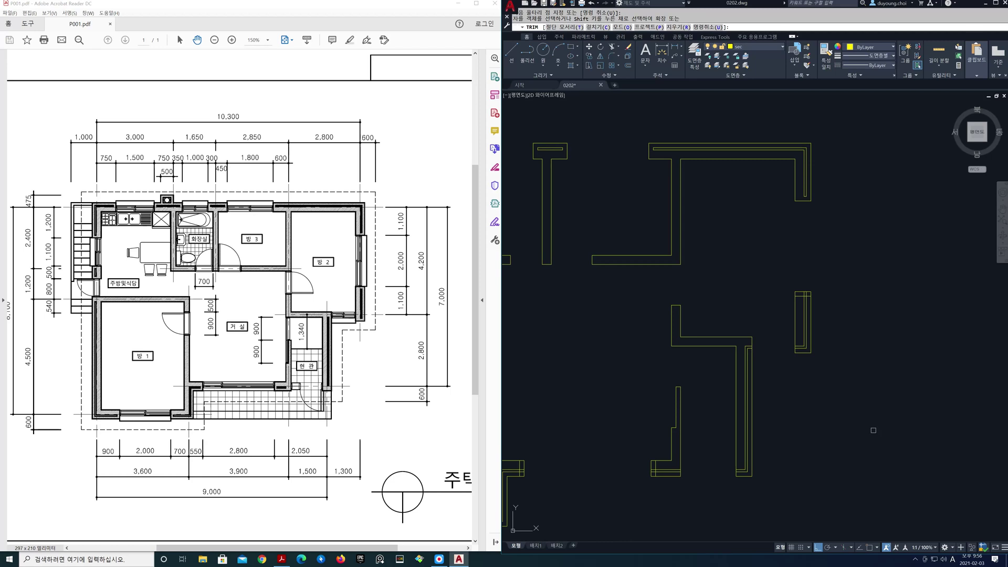
Step: Trim the crossing line ends in the wall below room 2's side window and in the wall between the living room window and entrance
scroll(813, 313, "up", 8)
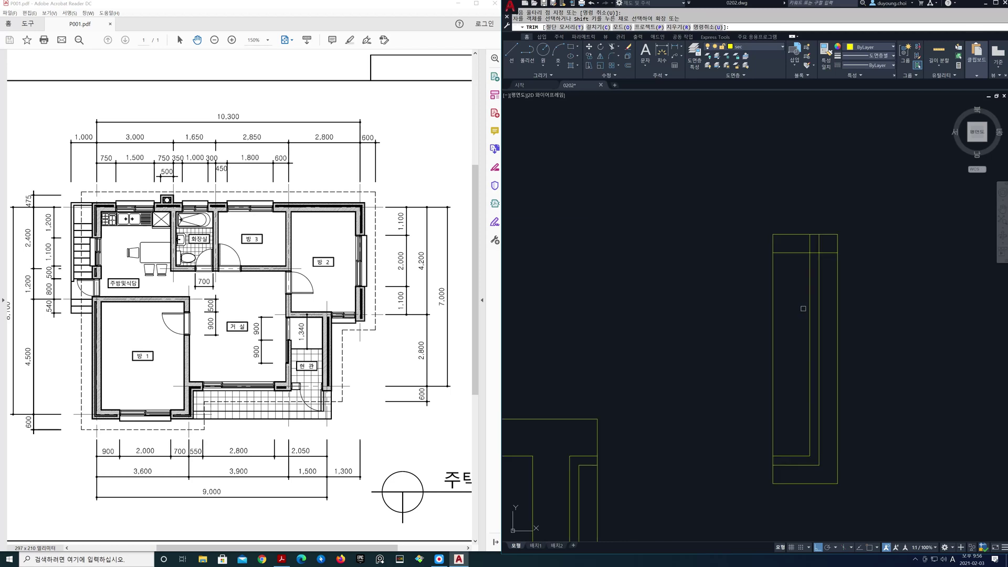
mouse_move(799, 245)
left_mouse_down()
mouse_move(803, 210)
mouse_move(843, 217)
left_mouse_up()
scroll(830, 278, "down", 6)
middle_click_drag(836, 404, 889, 347)
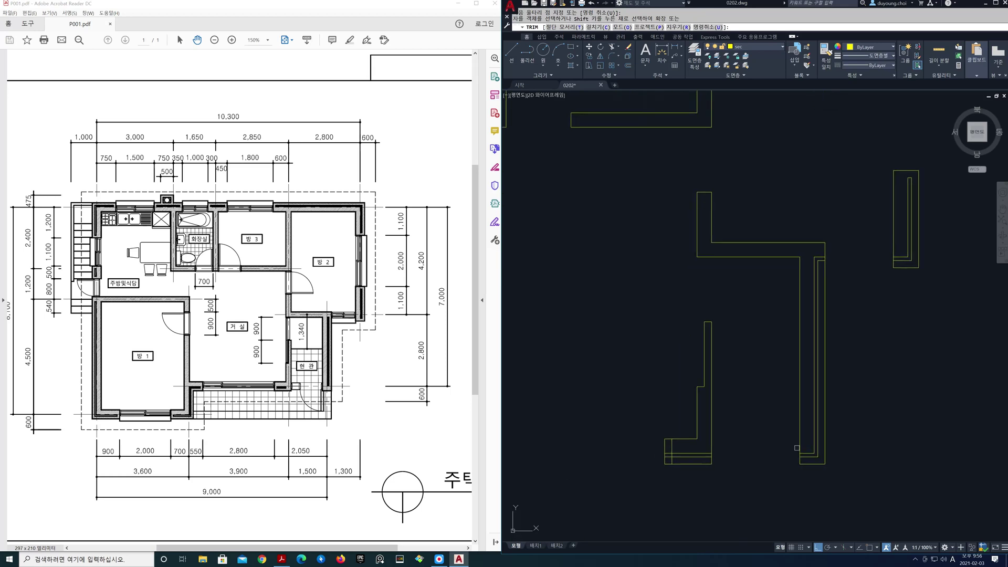
middle_click_drag(682, 456, 833, 403)
scroll(833, 403, "up", 4)
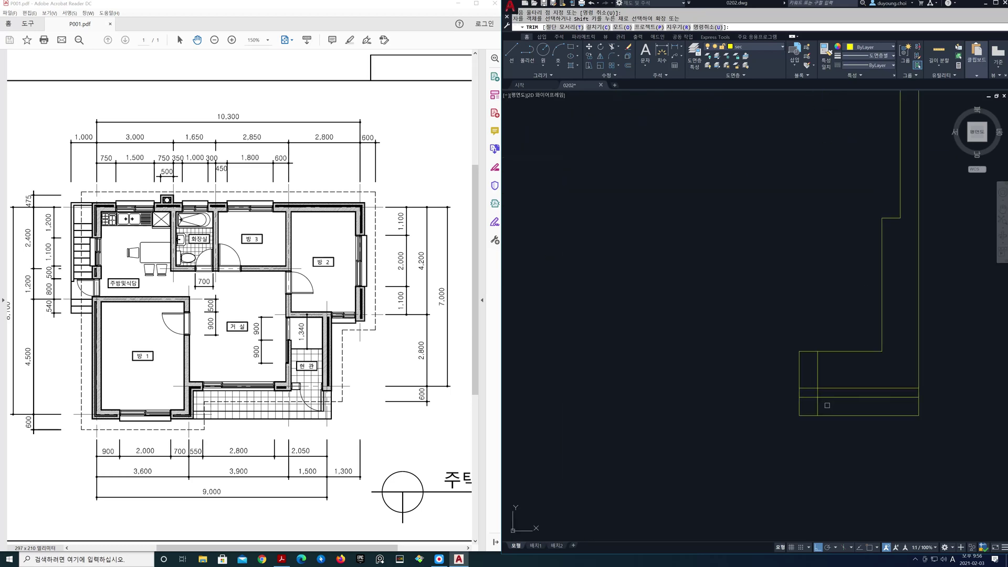
scroll(716, 413, "down", 4)
Step: Trim the crossing line ends of the corner wall between the living room window and the room 1 window
scroll(756, 383, "up", 3)
middle_click_drag(755, 384, 740, 301)
scroll(740, 301, "up", 2)
scroll(745, 298, "up", 2)
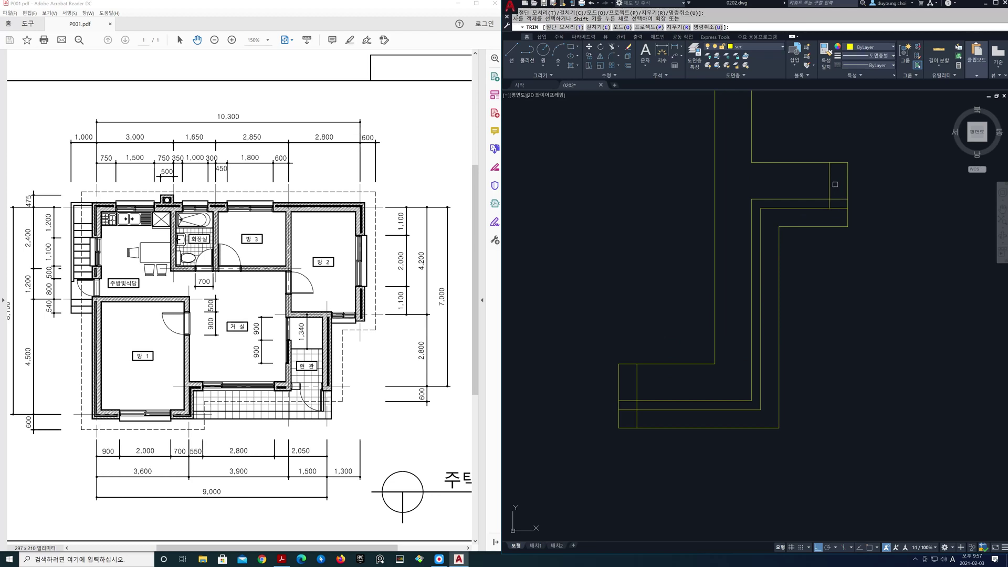
left_click(838, 200)
mouse_move(644, 384)
left_mouse_down()
mouse_move(633, 409)
mouse_move(643, 421)
left_mouse_up()
Step: Trim the crossing line ends at the other side of the room 1 window and finish trimming
scroll(645, 411, "down", 6)
middle_click_drag(613, 420, 729, 421)
scroll(670, 419, "up", 6)
left_click(739, 390)
left_click_drag(740, 390, 740, 363)
scroll(730, 359, "down", 6)
middle_click_drag(769, 315, 673, 433)
scroll(688, 431, "down", 3)
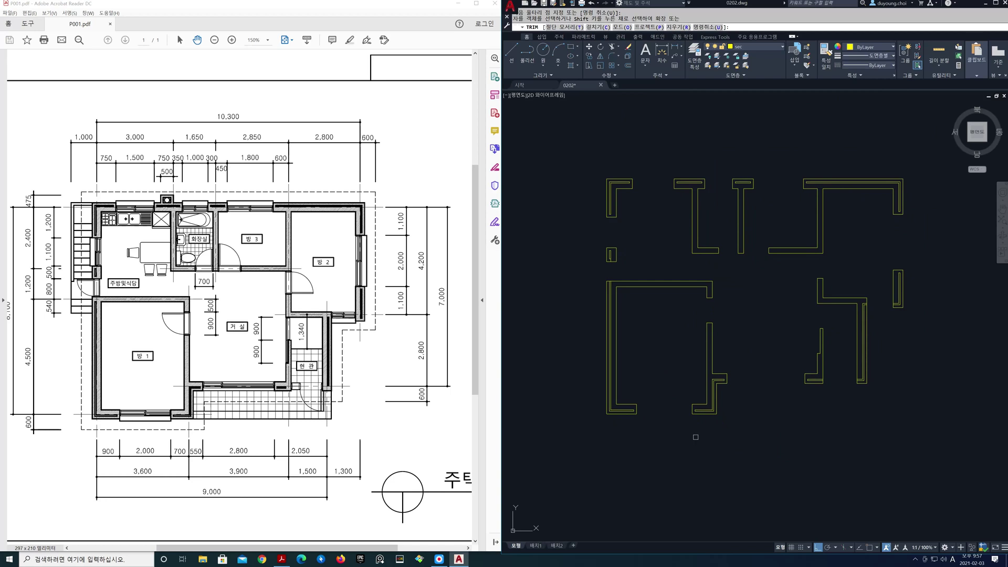
key("Return")
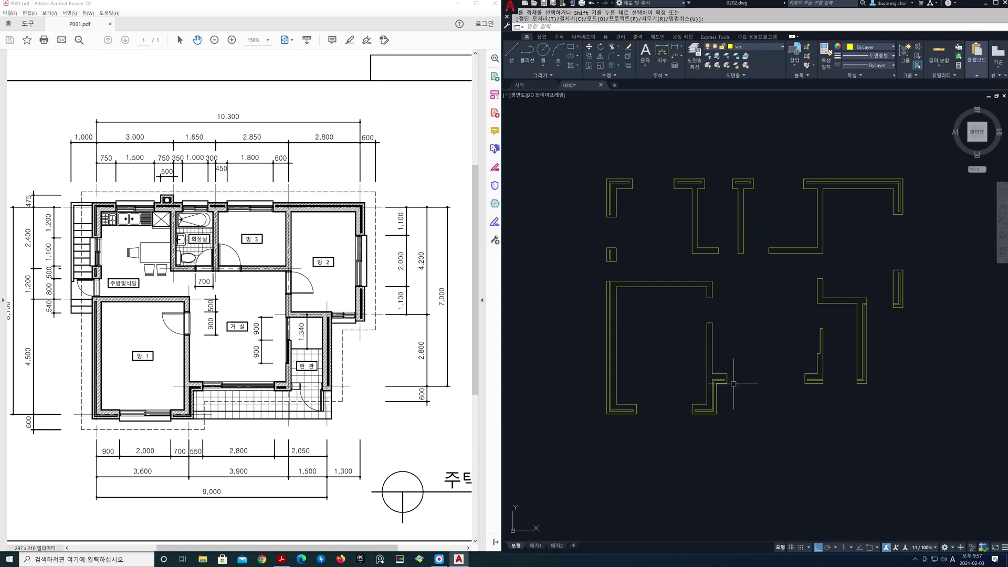
Step: Trim the leftover cavity line stub at the lower end of the short wall piece below the kitchen's side window
scroll(607, 269, "up", 4)
scroll(607, 269, "up", 4)
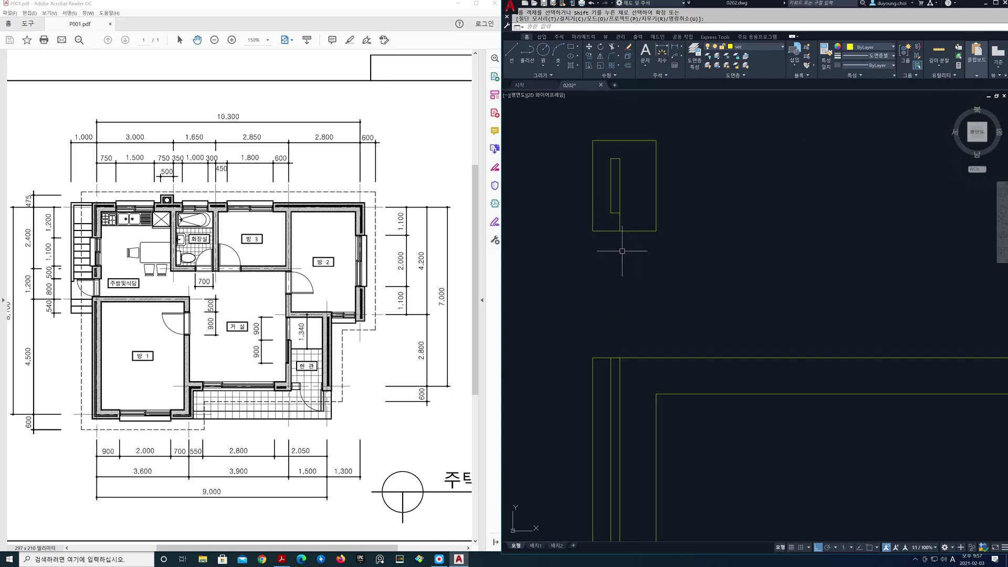
key("space")
left_click(620, 223)
key("Return")
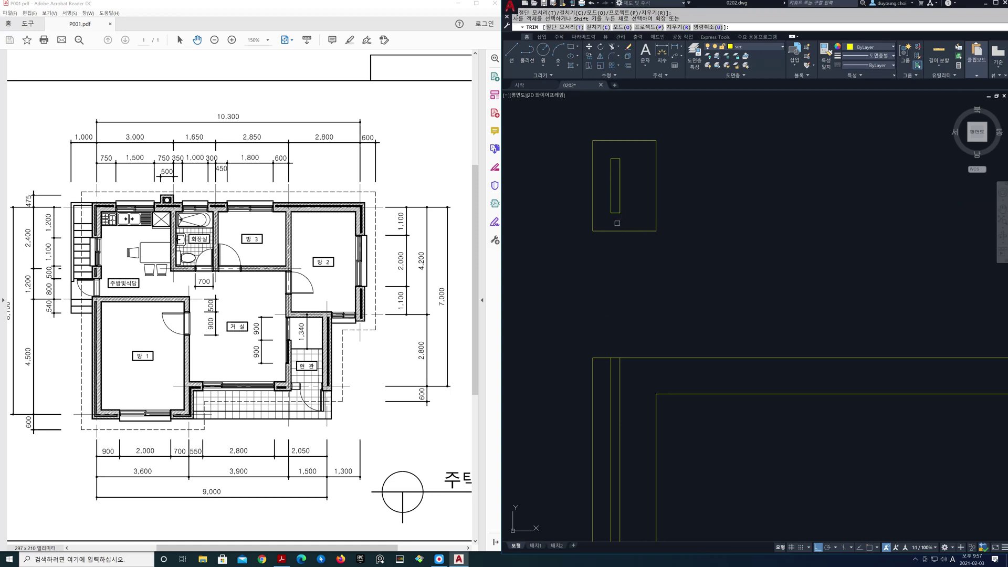
Step: Turn on object snap and draw a horizontal line from room 1's upper inner corner across the outer wall
type("l")
key("space")
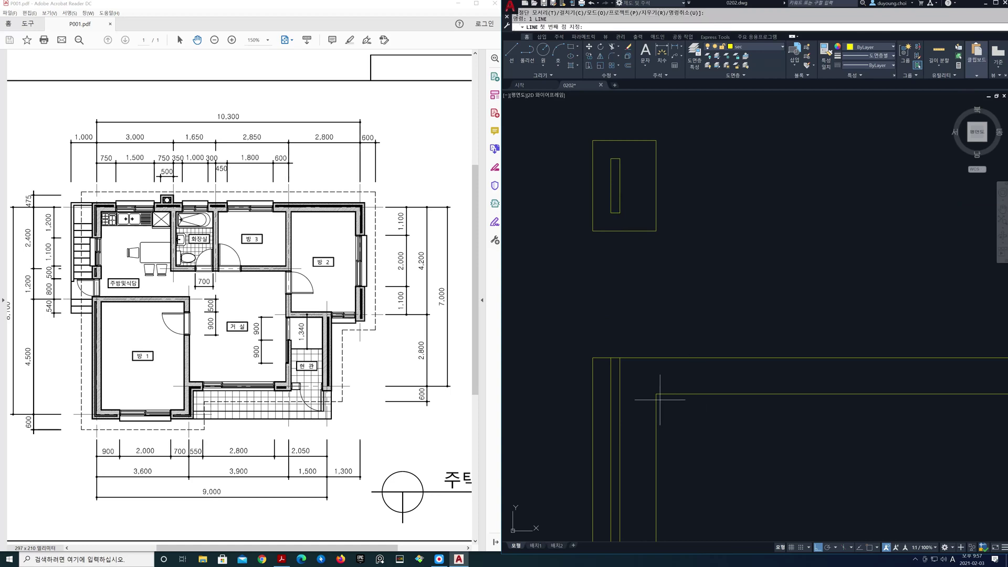
key("F4")
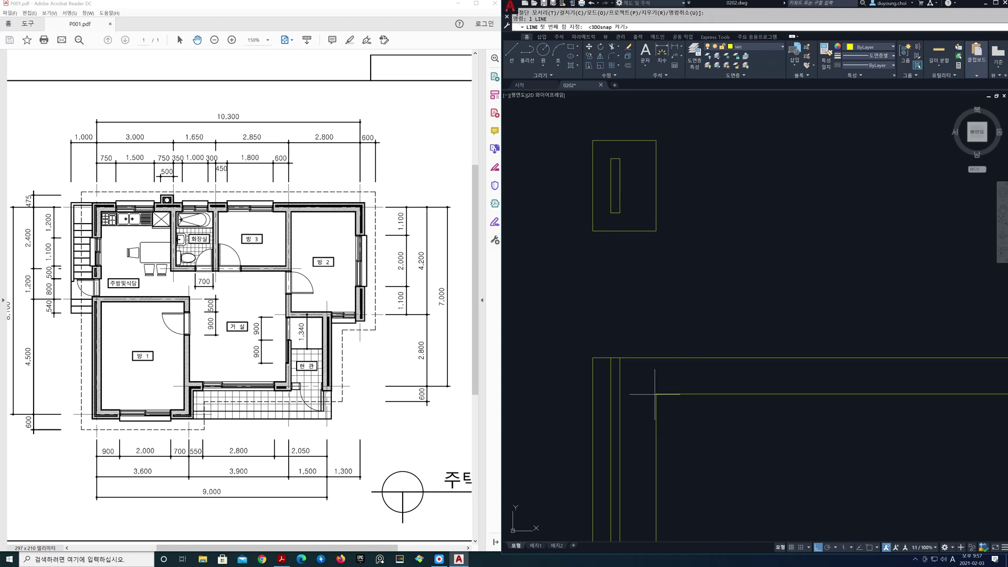
left_click(656, 394)
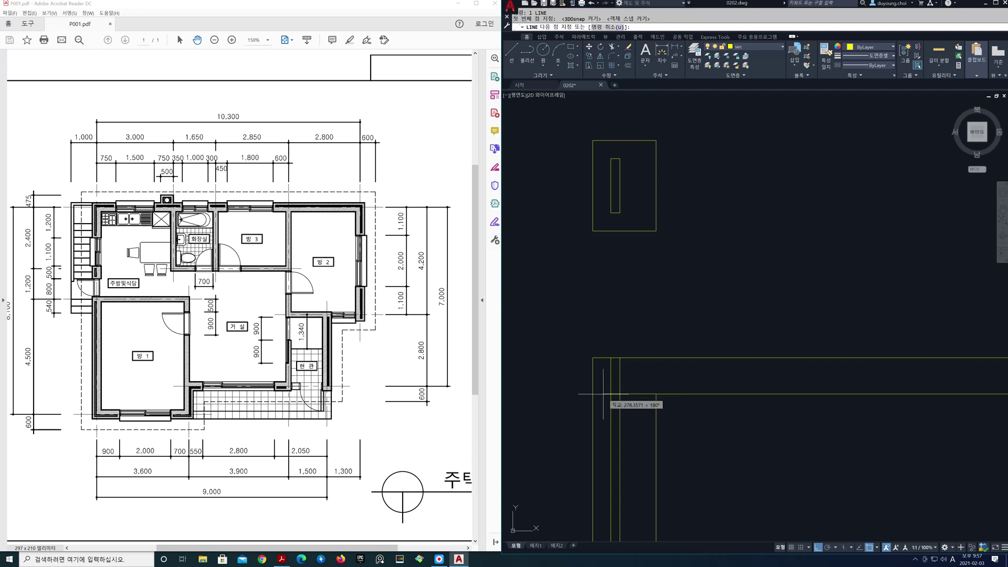
left_click(543, 399)
key("space")
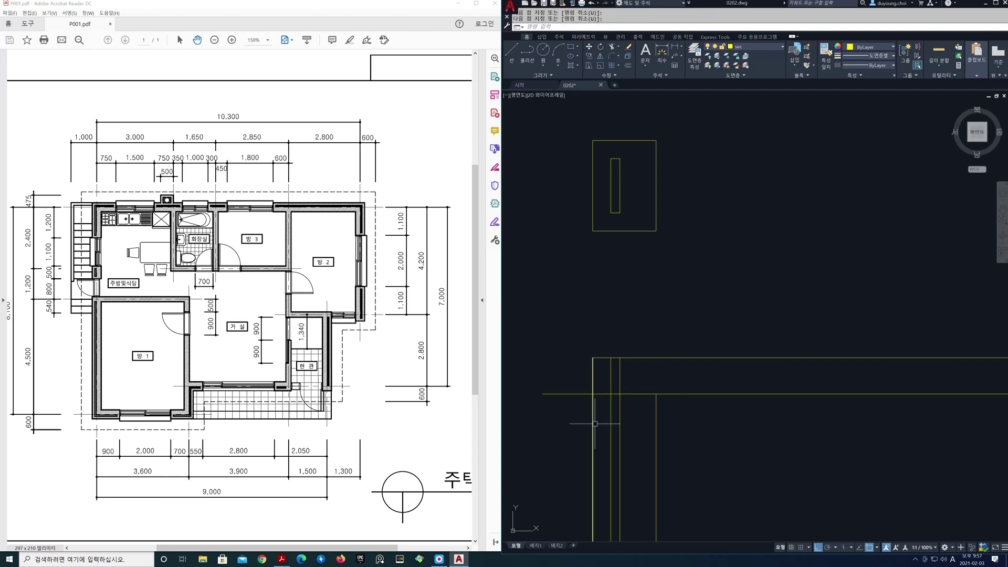
Step: Fillet both cavity lines of room 1's outer wall with the new horizontal line to close the strip's upper end
type("f")
key("space")
type("m")
key("space")
scroll(600, 420, "up", 4)
left_click(625, 368)
left_click(636, 354)
left_click(638, 354)
left_click(646, 361)
key("Escape")
scroll(646, 360, "down", 5)
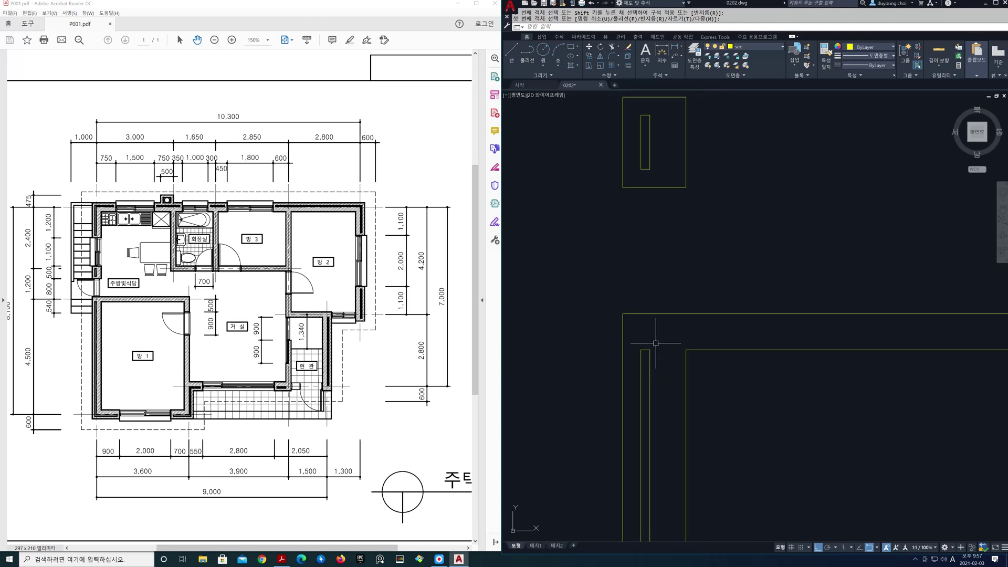
Step: Draw a vertical line from the inner corner across the cavity between living room window and entrance, and trim the surplus to close the strip
scroll(772, 393, "down", 2)
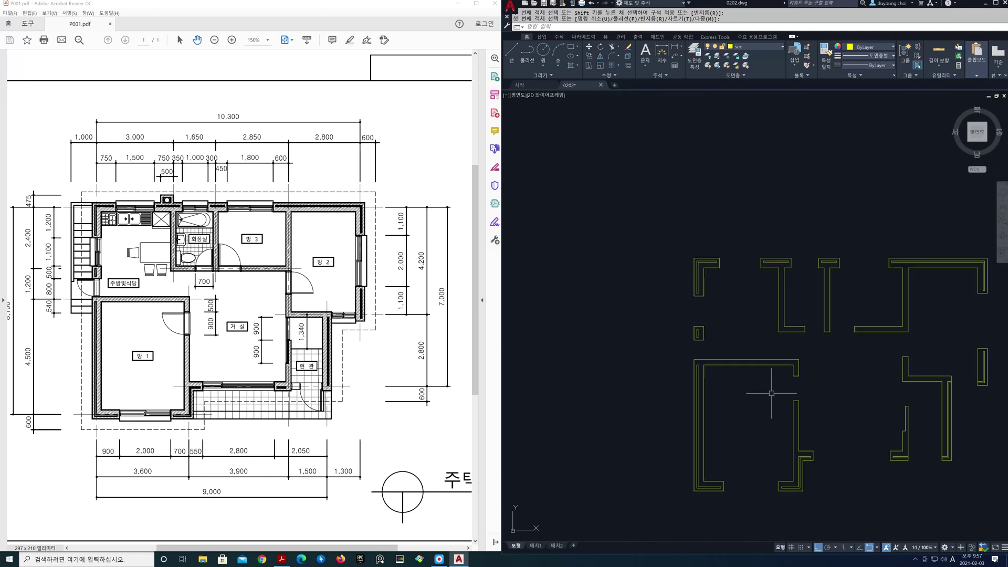
middle_click_drag(822, 404, 717, 352)
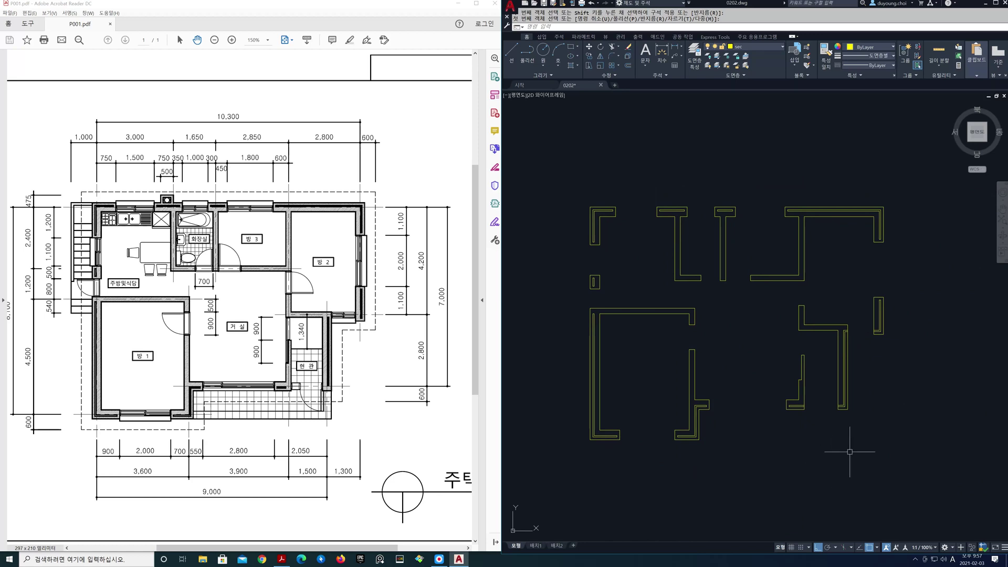
scroll(848, 436, "up", 3)
scroll(686, 370, "up", 3)
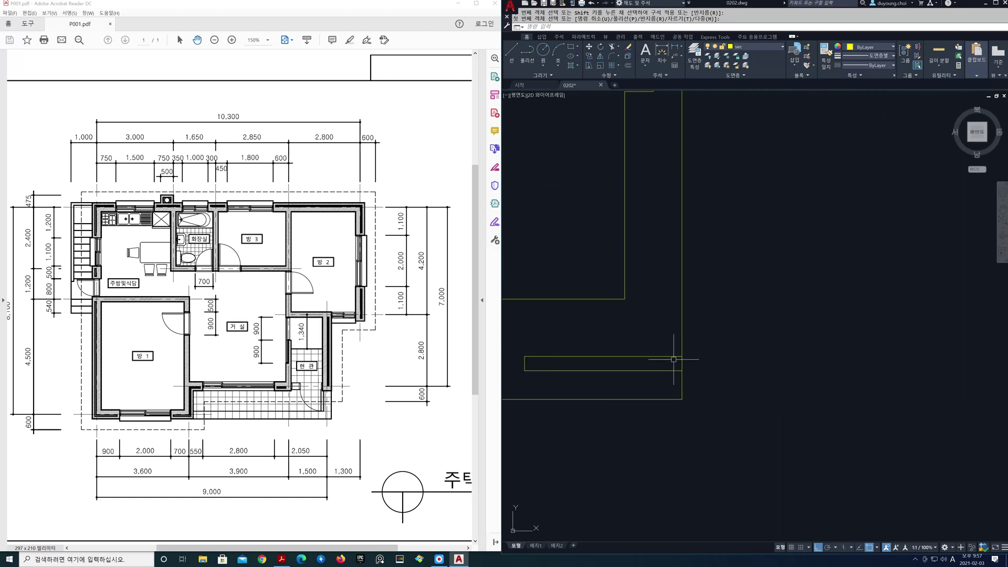
type("l")
key("Return")
left_click(625, 299)
left_click(625, 390)
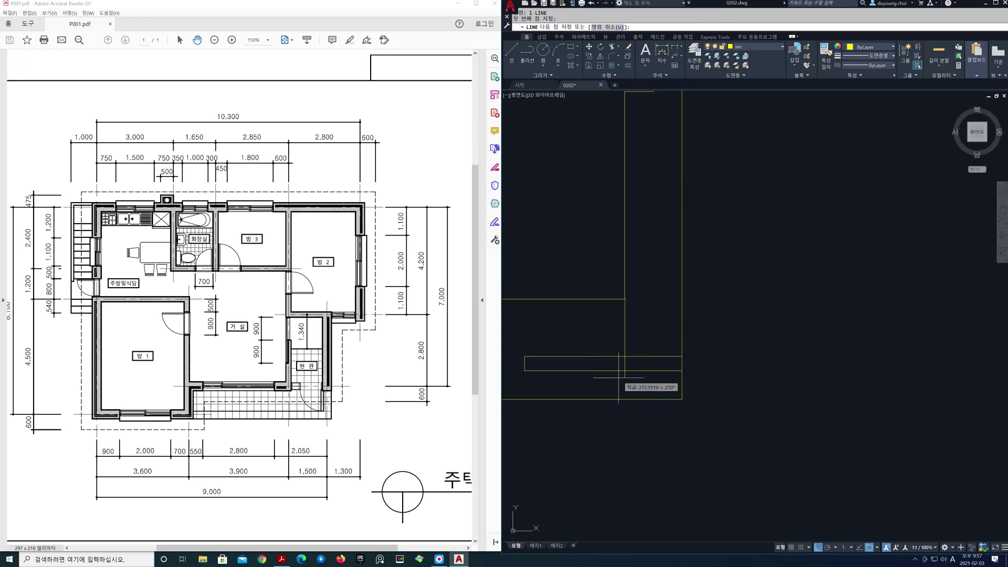
key("Return")
type("tr")
key("Return")
left_click_drag(598, 384, 622, 342)
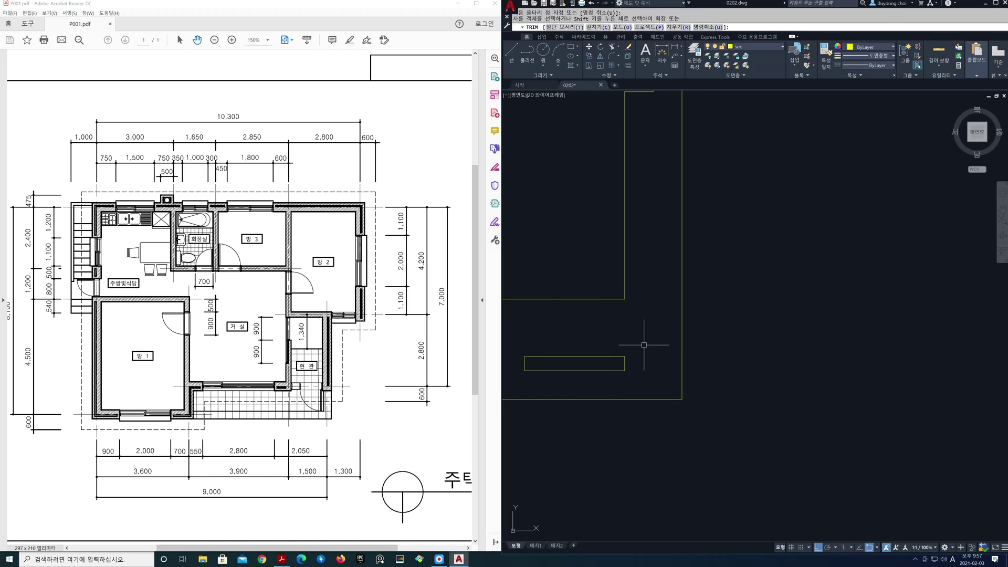
Step: Erase the two horizontal cavity lines at the lower end of the entrance's outer wall and offset the wall end line 200 inward
scroll(648, 373, "down", 4)
middle_click_drag(808, 397, 687, 400)
scroll(689, 383, "up", 3)
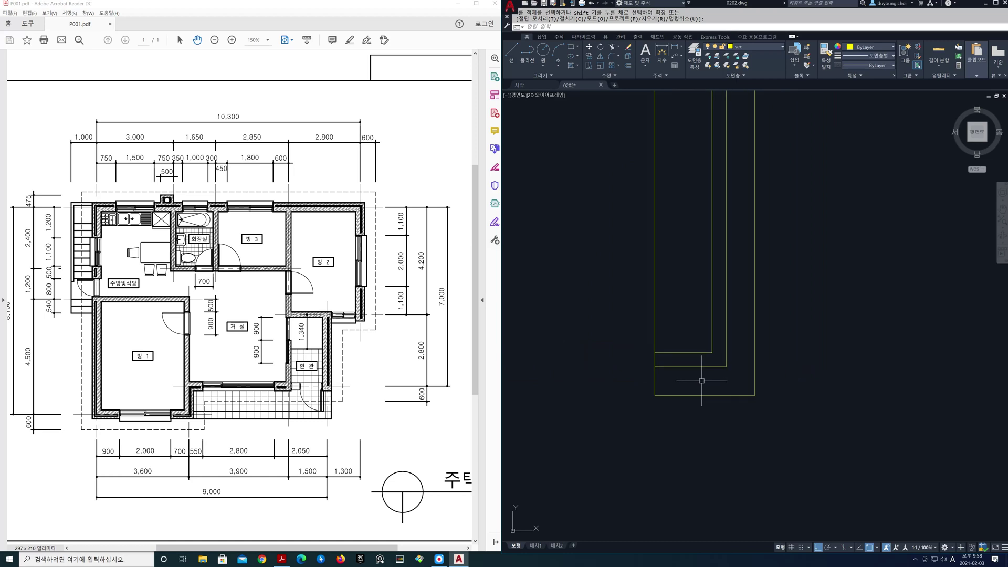
left_click(702, 380)
left_click(686, 349)
type("o")
key("Return")
type("2")
key("Return")
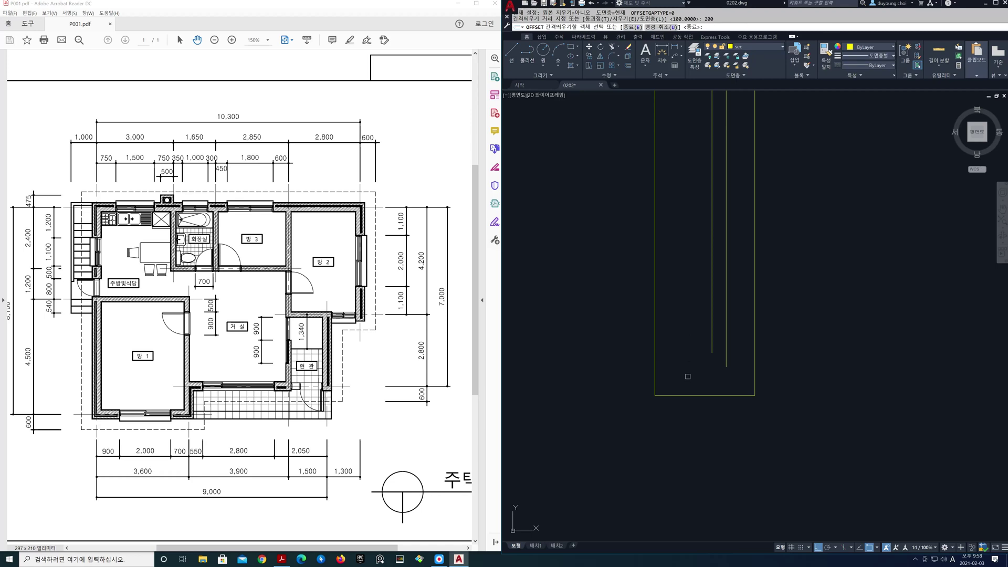
left_click(686, 394)
left_click(693, 373)
Step: Trim the offset line and the cavity line ends to close the strip at the lower end of the entrance's outer wall
type("tr")
key("Return")
mouse_move(698, 330)
left_mouse_down()
mouse_move(704, 346)
mouse_move(737, 333)
left_mouse_up()
key("Return")
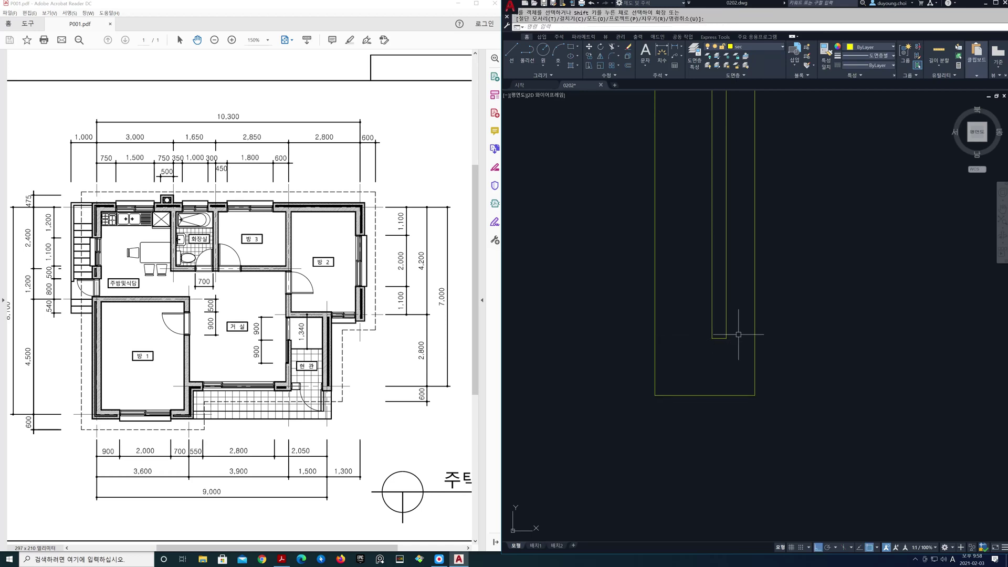
Step: Erase the lower horizontal cavity line at the upper end of the entrance's outer wall and fillet the remaining lines to close the strip
scroll(736, 338, "down", 3)
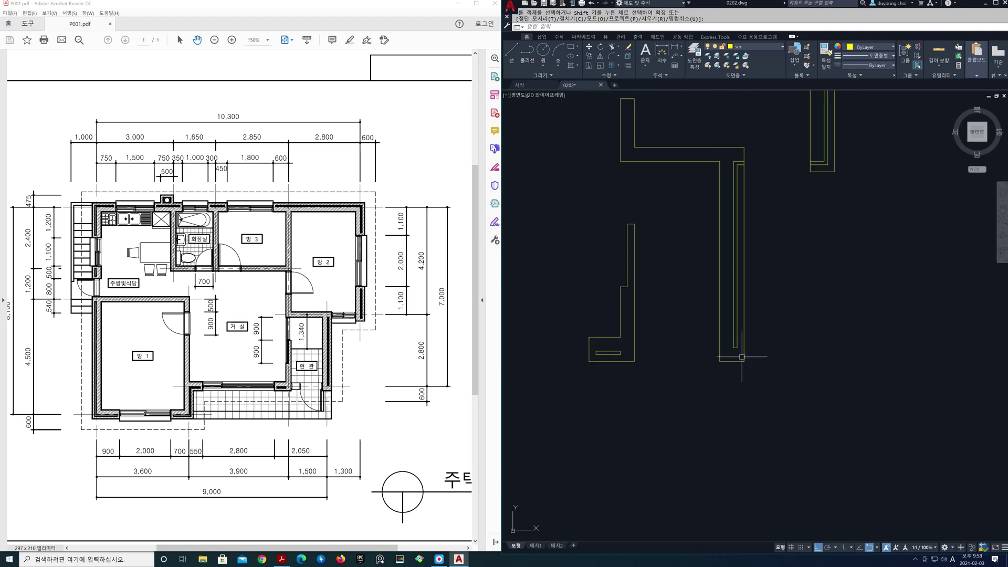
mouse_move(736, 362)
middle_mouse_down()
mouse_move(763, 410)
mouse_move(760, 429)
middle_mouse_up()
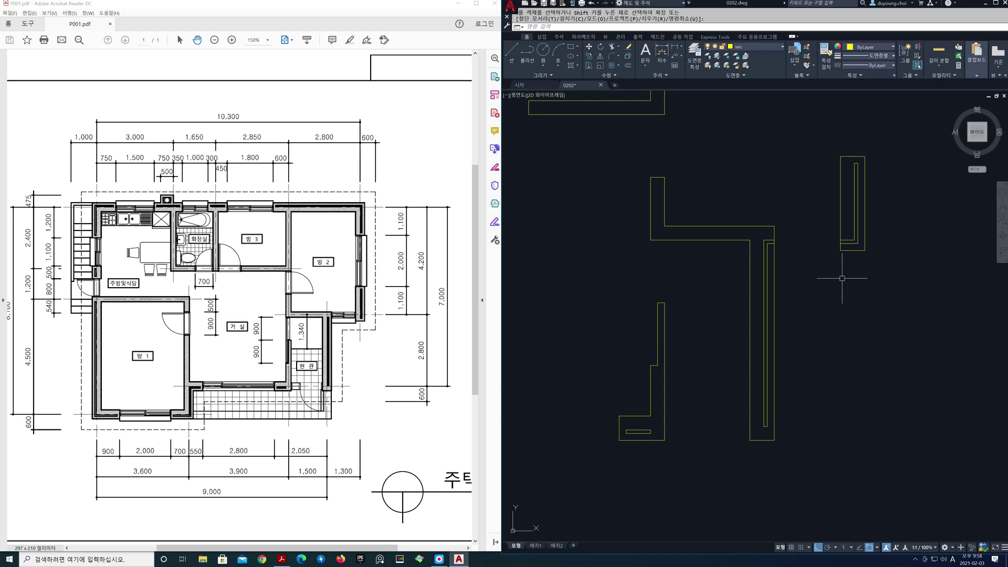
scroll(793, 242, "up", 3)
scroll(761, 244, "up", 2)
type("e")
key("space")
left_click(644, 232)
key("space")
type("f")
key("space")
left_click(608, 210)
left_click(625, 238)
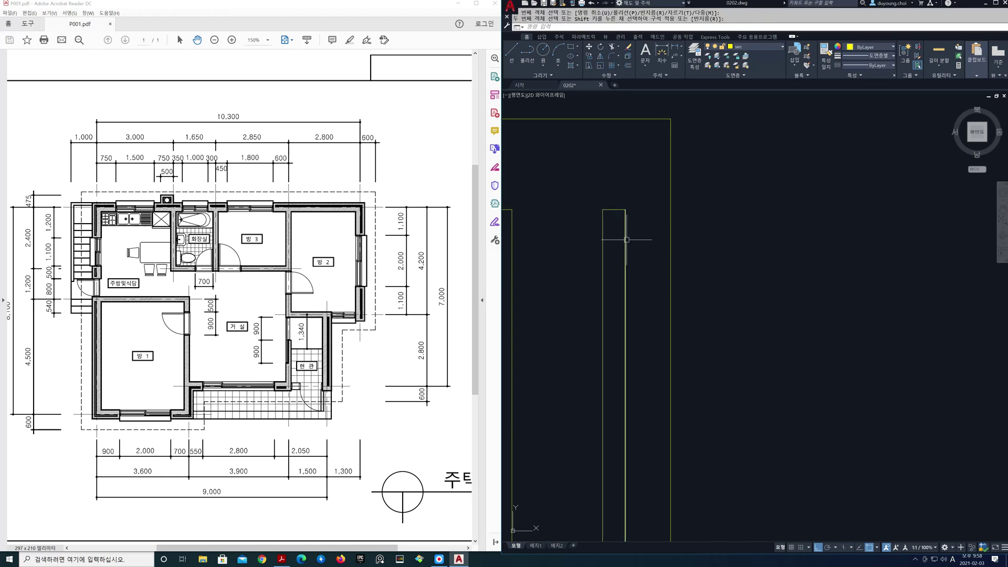
Step: Erase the upper horizontal cavity line in room 2's lower outer wall piece and fillet the inner vertical line with the remaining horizontal line
scroll(638, 249, "down", 3)
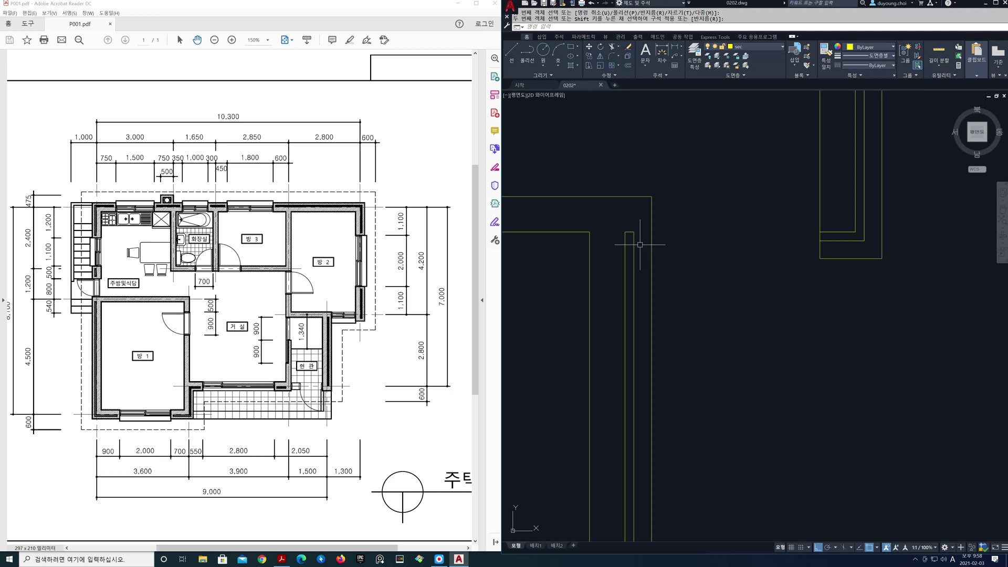
middle_click_drag(767, 235, 707, 257)
scroll(709, 257, "up", 4)
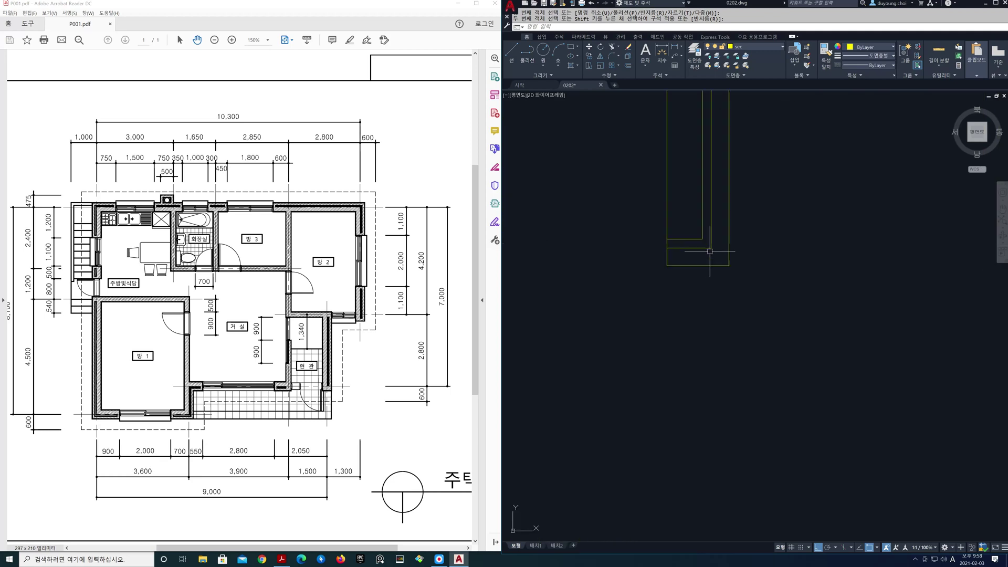
key("Return")
left_click(678, 232)
key("Return")
middle_click_drag(718, 240, 716, 248)
scroll(716, 248, "up", 2)
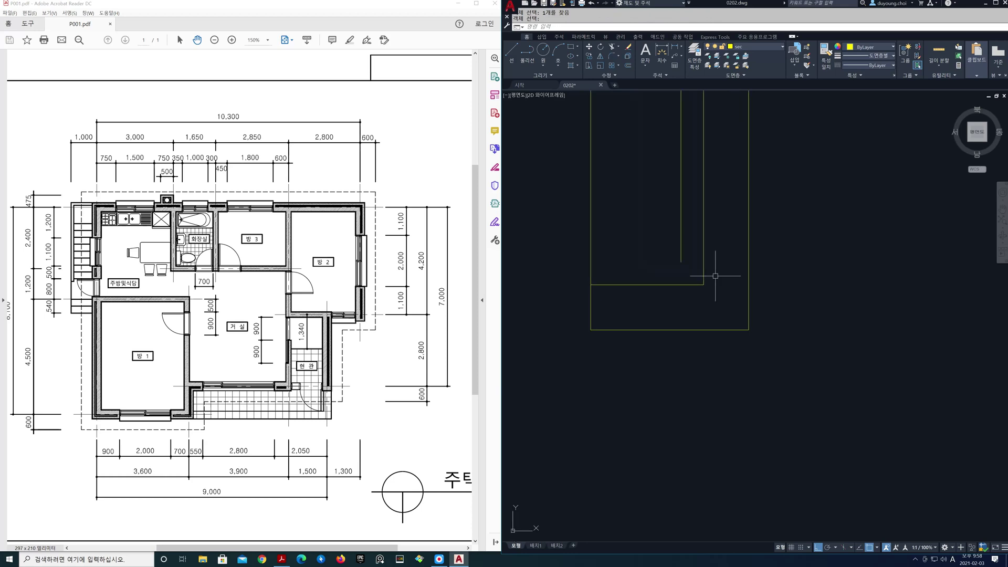
type("f")
key("Return")
left_click(682, 252)
left_click(692, 285)
scroll(730, 302, "down", 6)
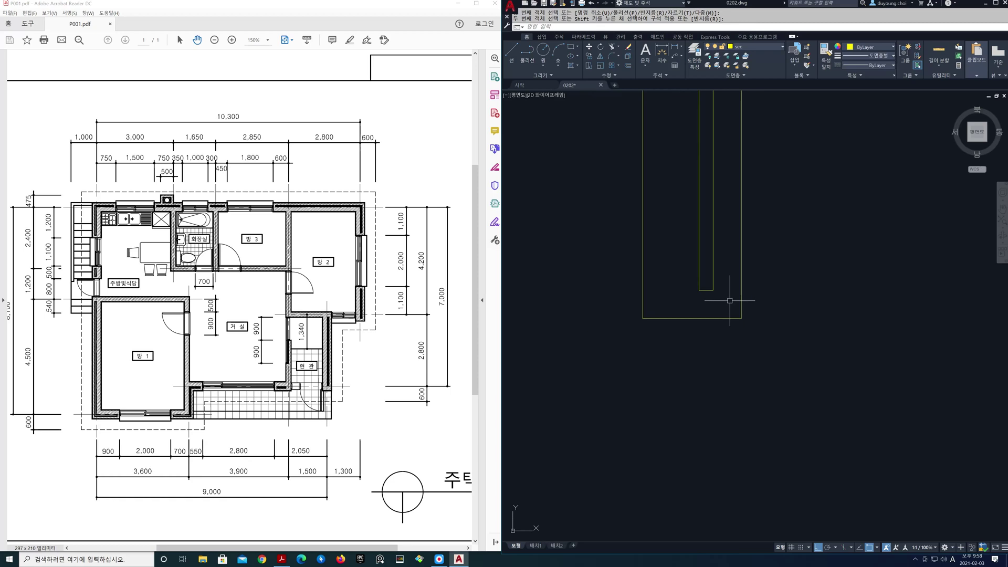
Step: Review the walls and closed cavity strips across the whole floor plan
scroll(716, 320, "down", 4)
middle_click_drag(716, 326, 850, 325)
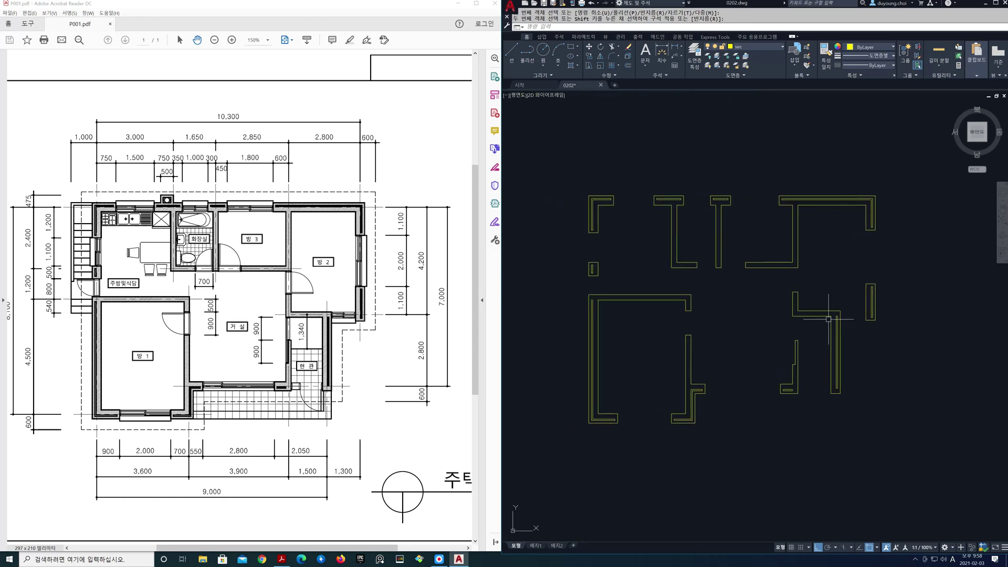
scroll(734, 290, "up", 2)
middle_click_drag(743, 301, 772, 295)
type("z")
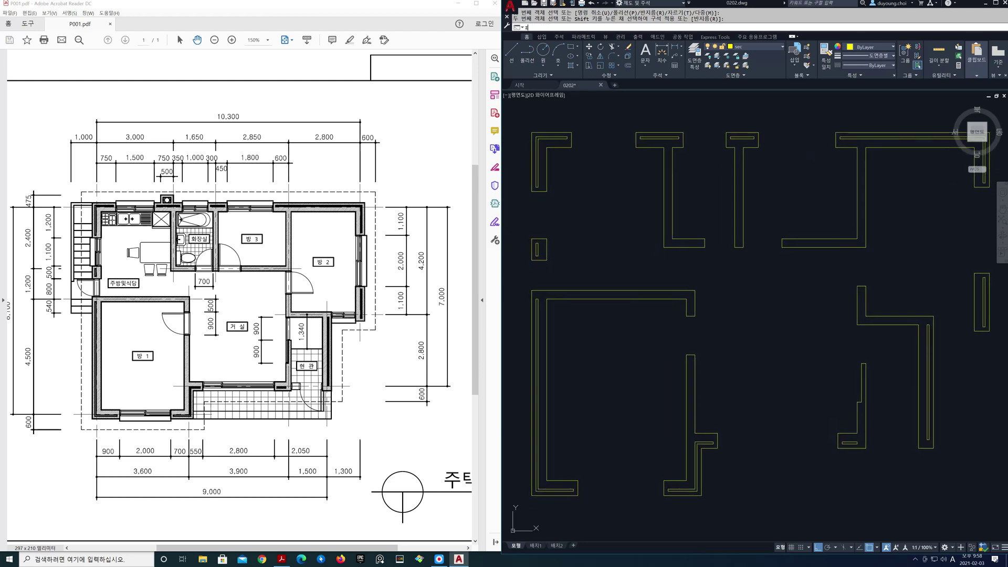
key("Return")
key("Return")
left_click_drag(758, 281, 765, 336)
mouse_move(783, 343)
middle_mouse_down()
mouse_move(808, 354)
mouse_move(788, 349)
middle_mouse_up()
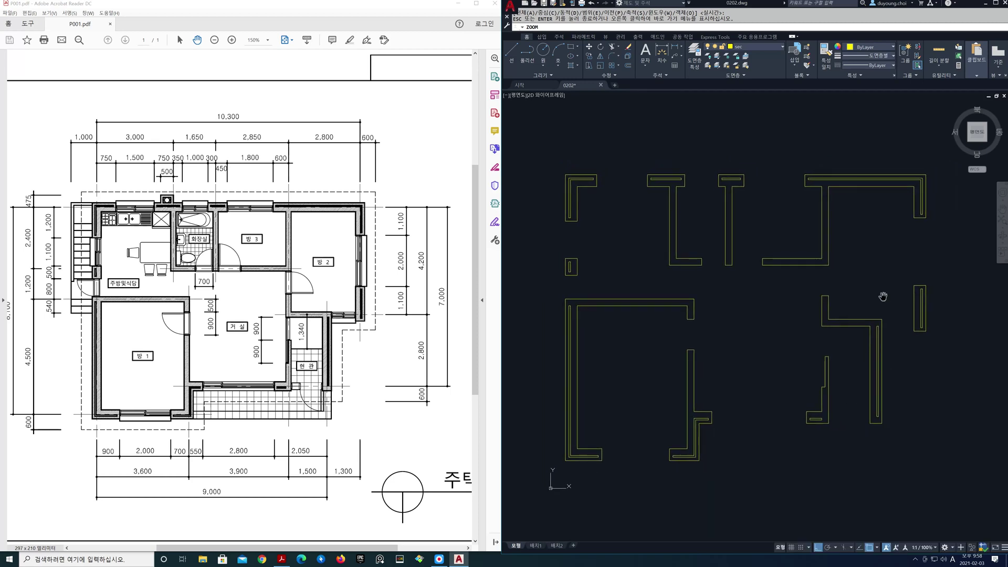
Step: Thaw the cen layer to show the wall centre lines
left_click(781, 47)
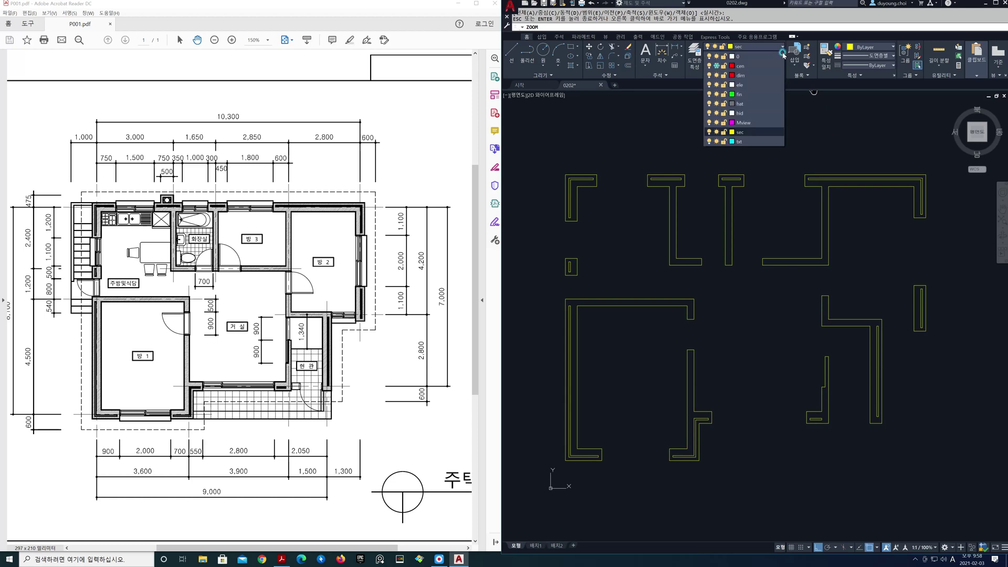
left_click(718, 66)
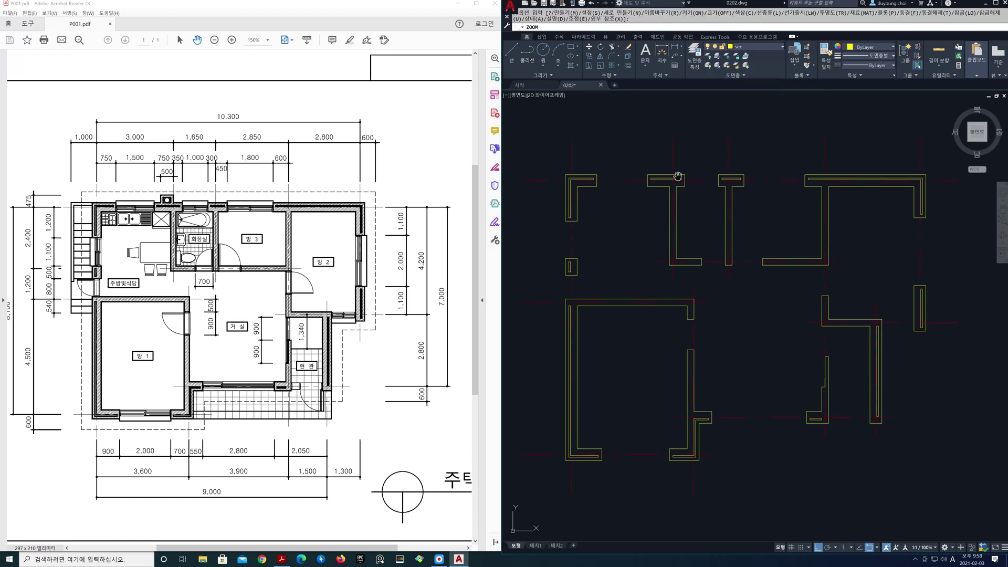
middle_click_drag(753, 369, 755, 375)
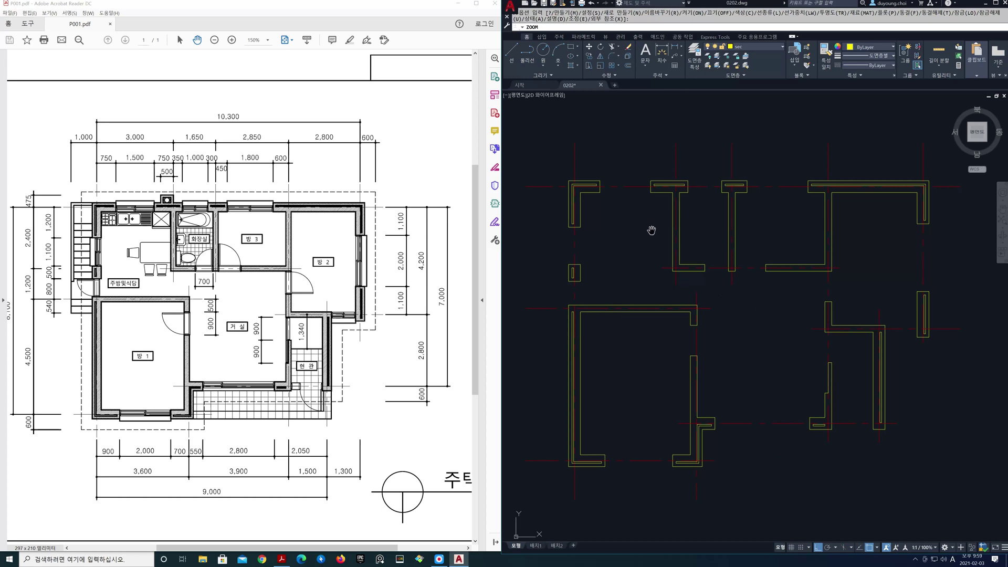
key("Return")
key("Escape")
Step: Offset the vertical centre line between the kitchen and bathroom 500 toward the kitchen for the chimney's outer side
middle_click_drag(663, 209, 669, 267)
scroll(670, 267, "up", 4)
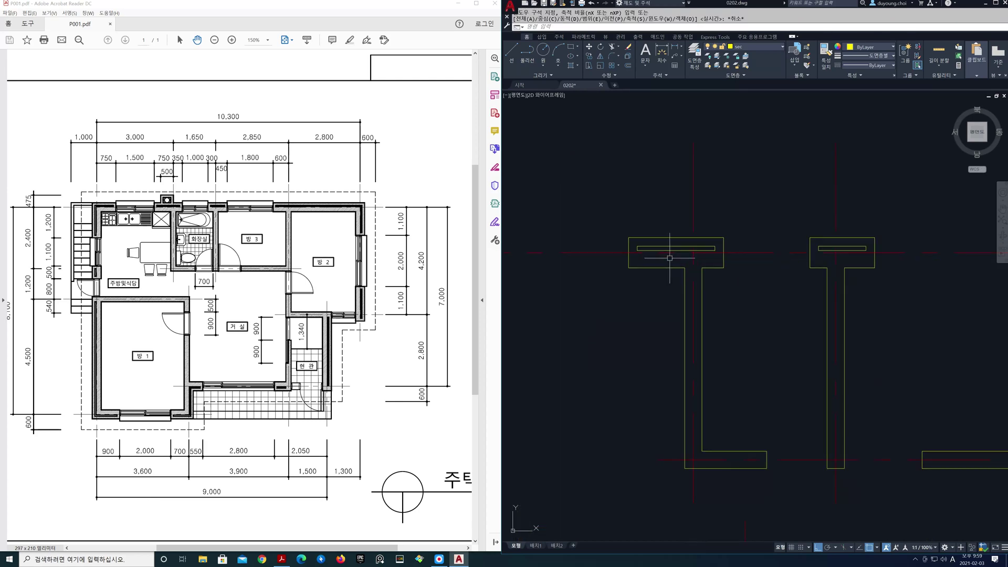
middle_click_drag(709, 236, 738, 250)
key("Return")
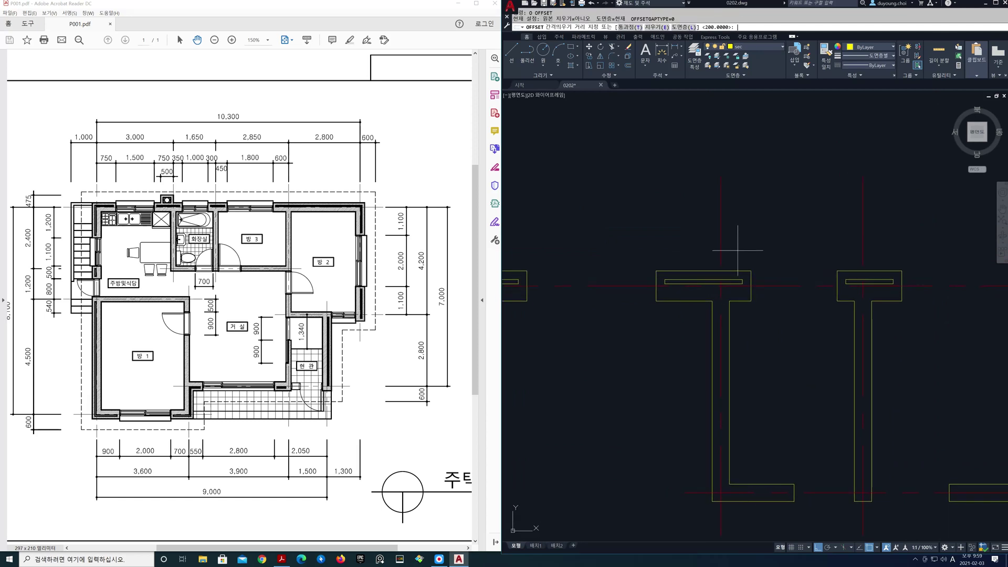
type("500")
key("Return")
left_click(721, 247)
left_click(703, 246)
key("Return")
Step: Offset the upper outer wall's horizontal centre line 475 outward for the chimney's outer edge
scroll(654, 231, "down", 2)
middle_click_drag(651, 225, 802, 252)
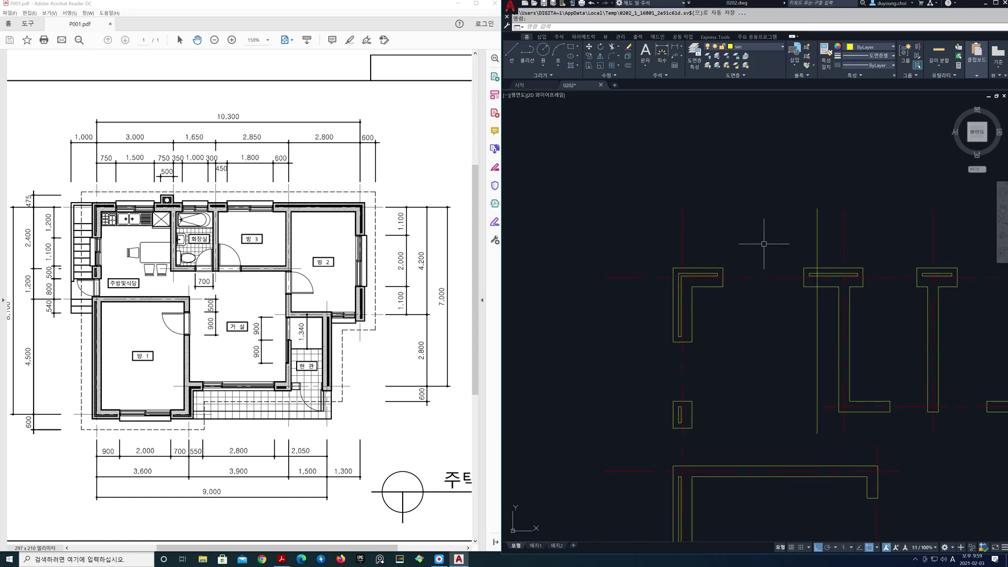
key("Return")
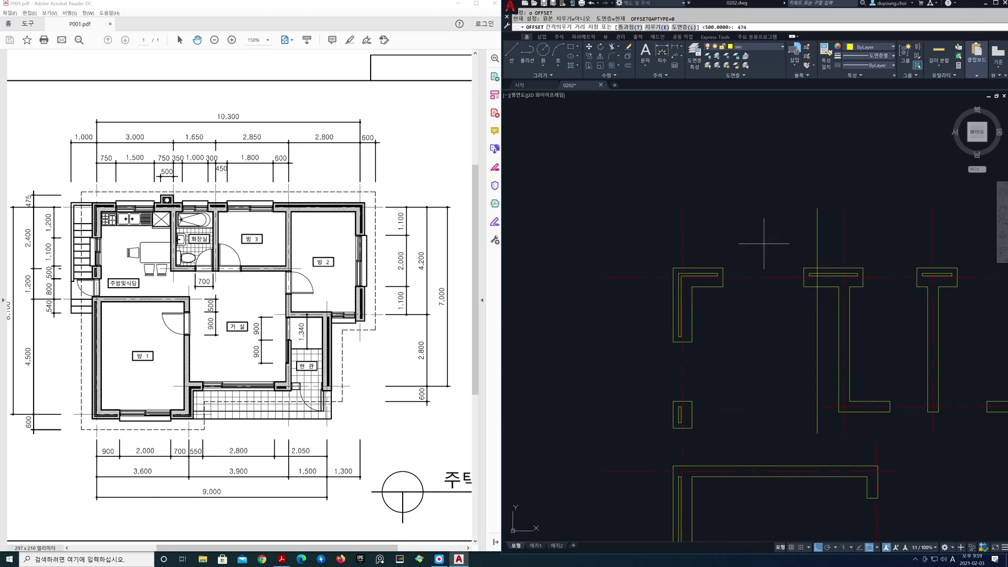
key("Return")
left_click(776, 276)
left_click(782, 252)
key("Return")
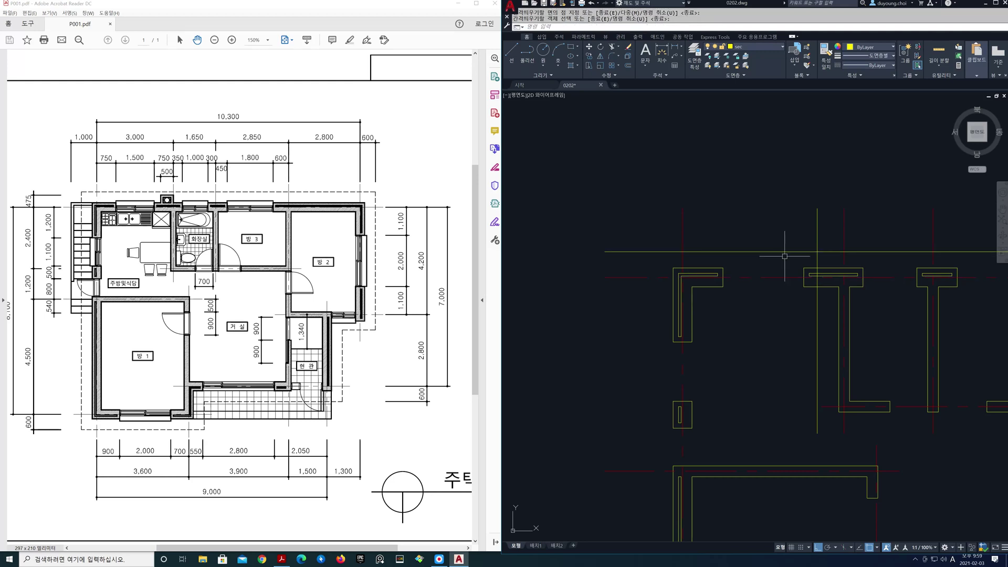
Step: Draw a vertical line along the kitchen-bathroom centre line from the 475 offset line down to the wall's outer face
scroll(841, 261, "up", 5)
middle_click_drag(841, 260, 712, 241)
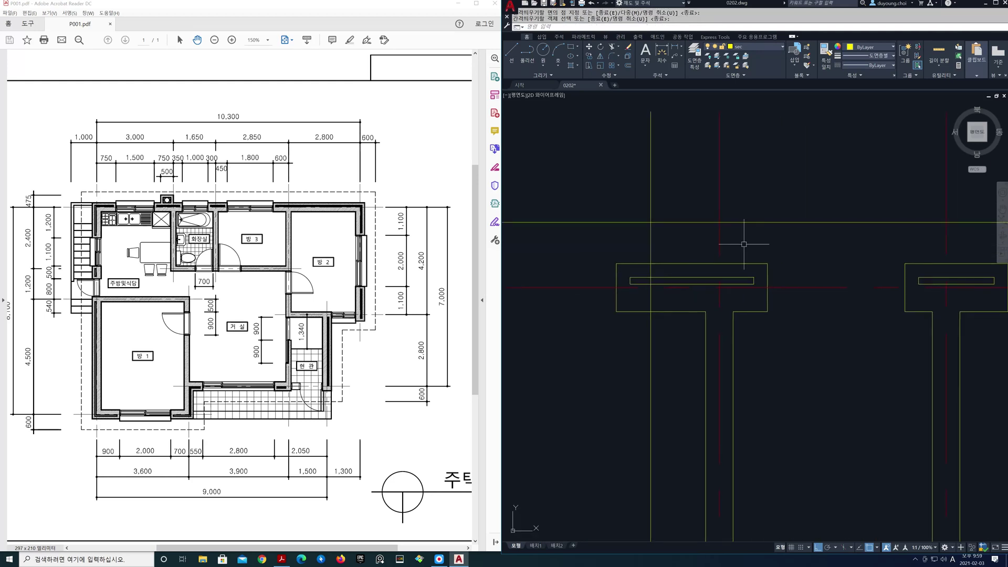
type("l")
key("Return")
left_click(720, 222)
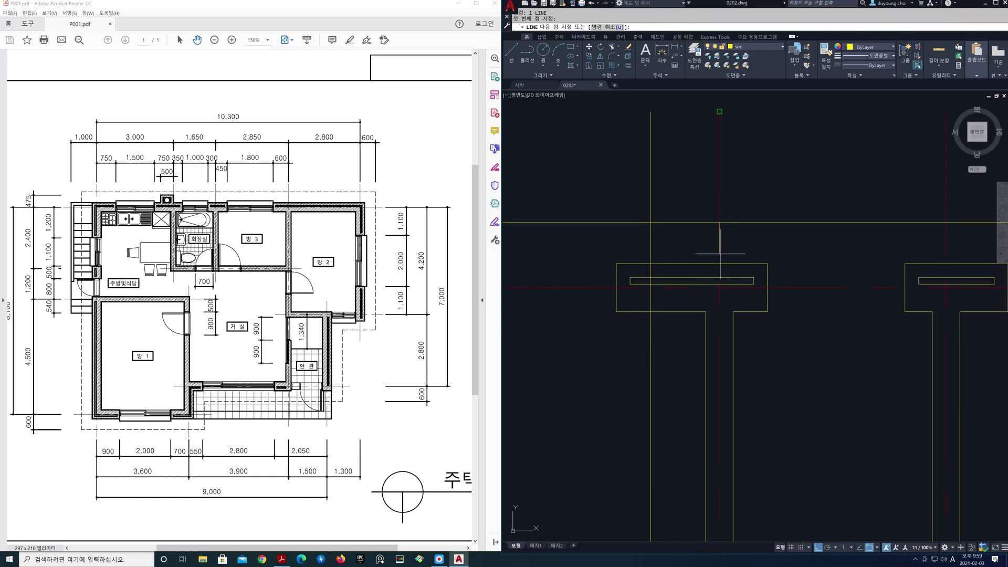
left_click(720, 264)
key("Return")
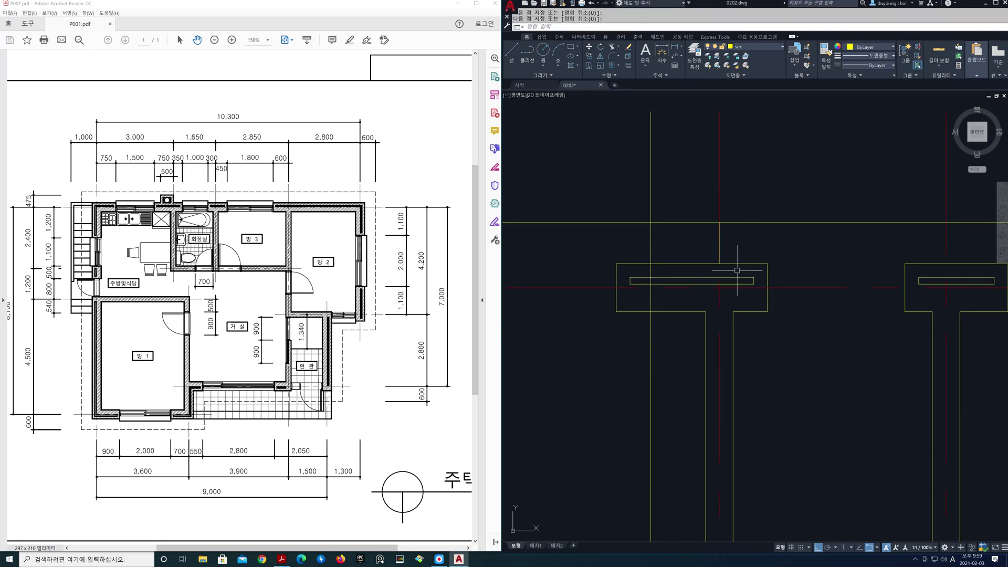
Step: Freeze the cen layer and trim the excess of the two offset lines to form the chimney's outer outline
left_click(762, 47)
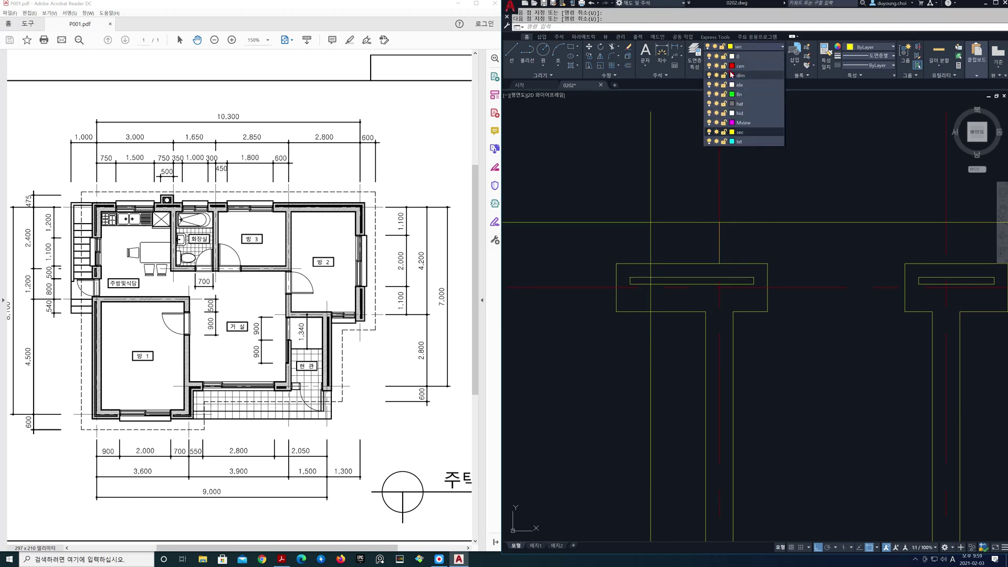
left_click(717, 69)
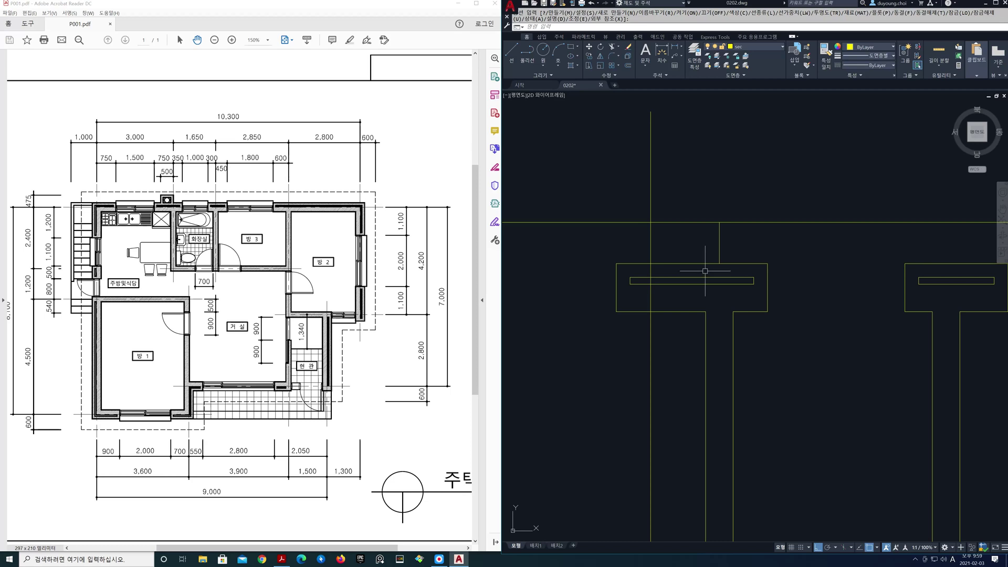
type("tr")
key("Return")
left_click(727, 265)
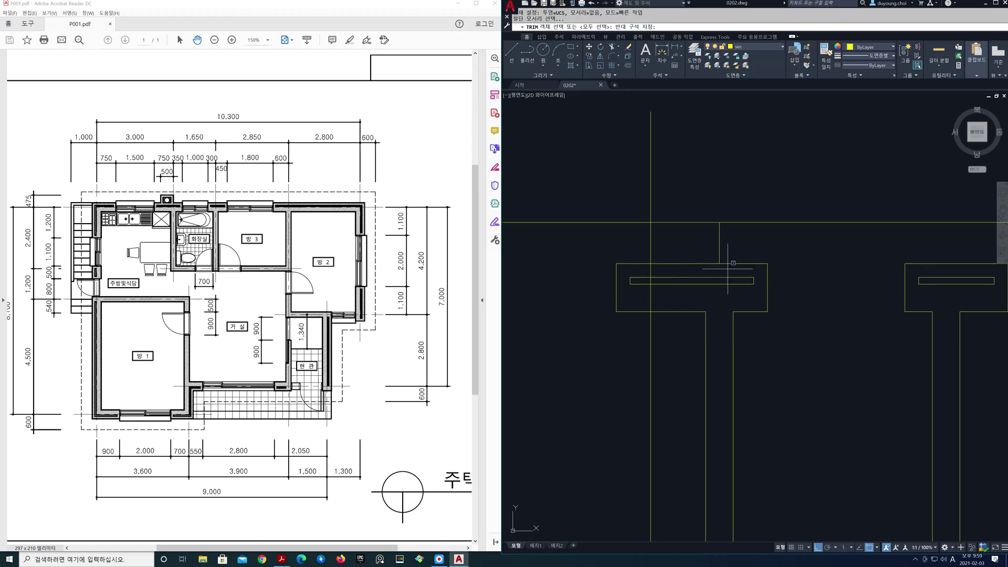
left_click(641, 209)
left_click(639, 222)
left_click(649, 211)
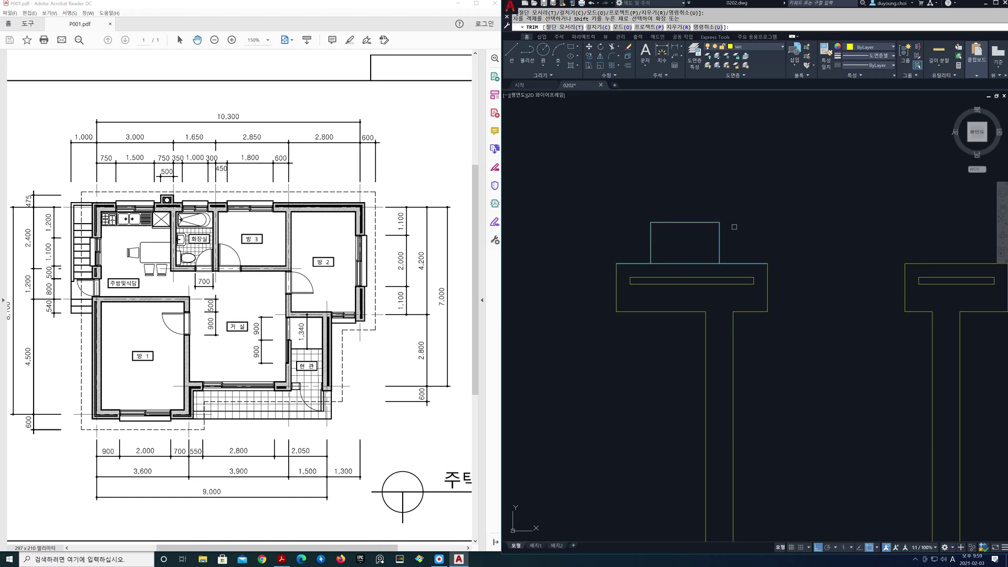
key("Return")
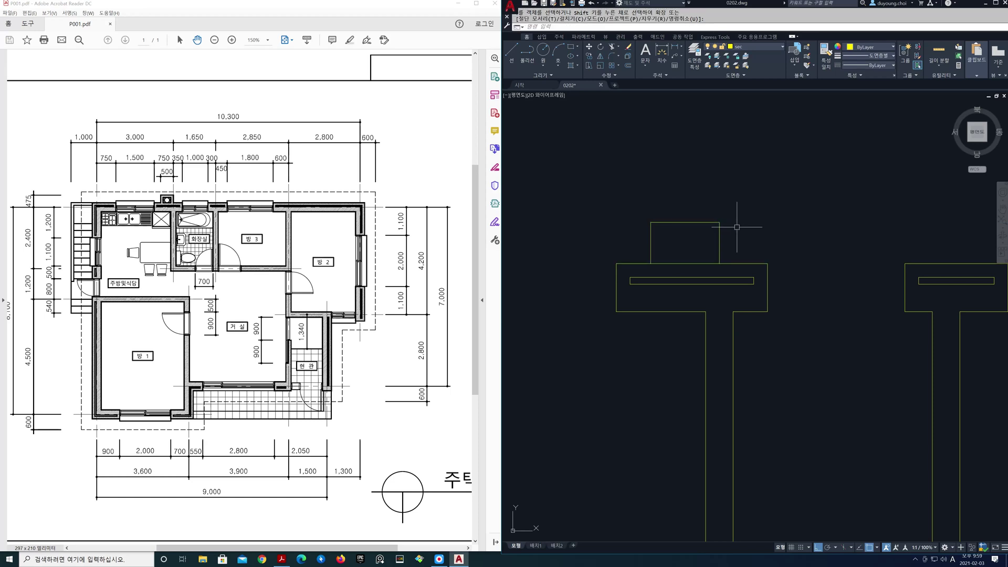
Step: Offset the chimney's two side lines and its upper line inward for the flue opening
type("o")
key("Return")
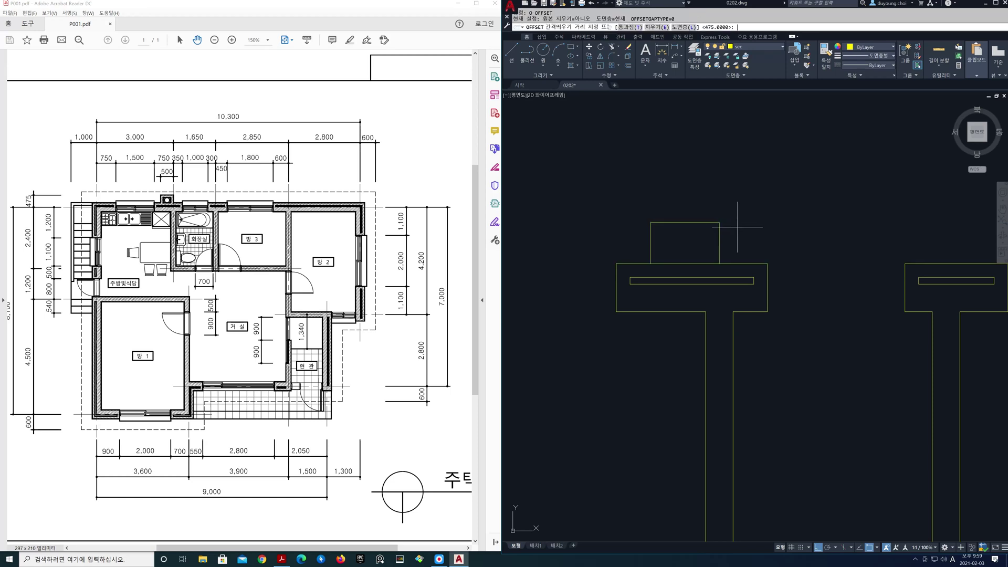
key("Return")
left_click(652, 240)
left_click(674, 239)
left_click(684, 223)
left_click(685, 234)
left_click(719, 248)
left_click(698, 248)
key("Return")
Step: Trim the overlapping ends of the inner chimney lines to form a clean flue opening
type("tr")
key("Return")
mouse_move(717, 250)
left_mouse_down()
mouse_move(678, 230)
mouse_move(657, 241)
mouse_move(660, 268)
left_mouse_up()
key("Return")
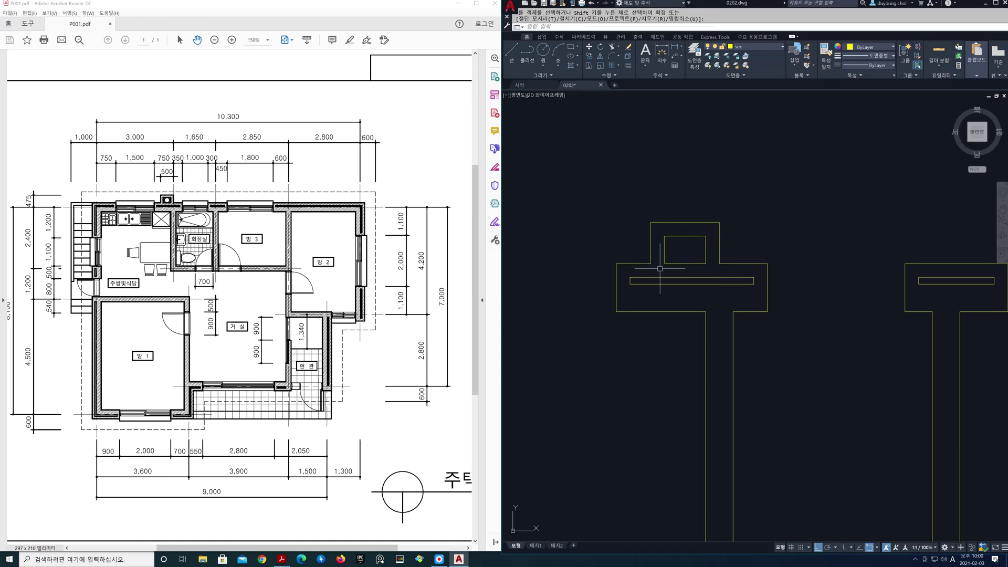
Step: Thaw the cen layer again with the whole floor plan in view
scroll(671, 267, "down", 6)
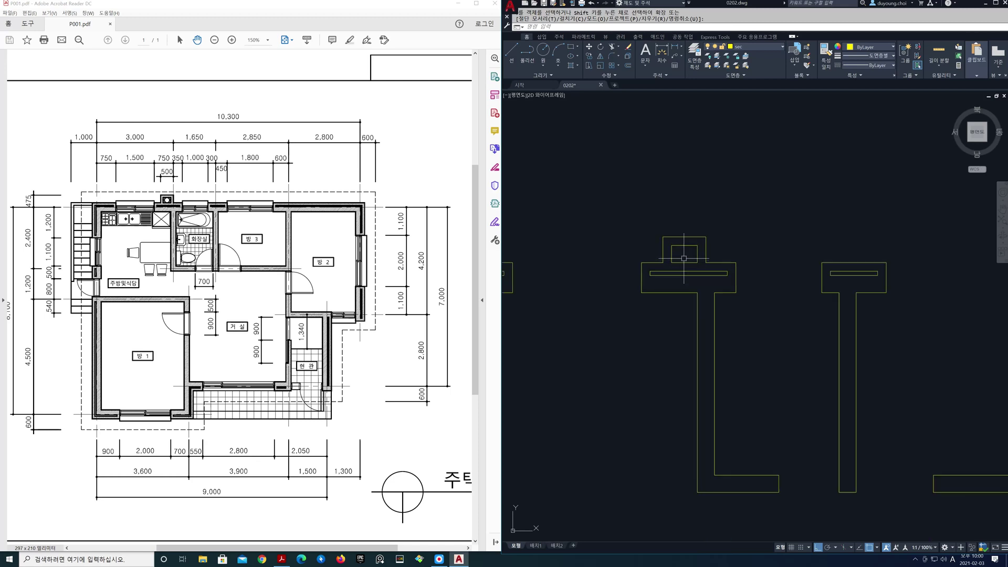
middle_click_drag(724, 293, 714, 233)
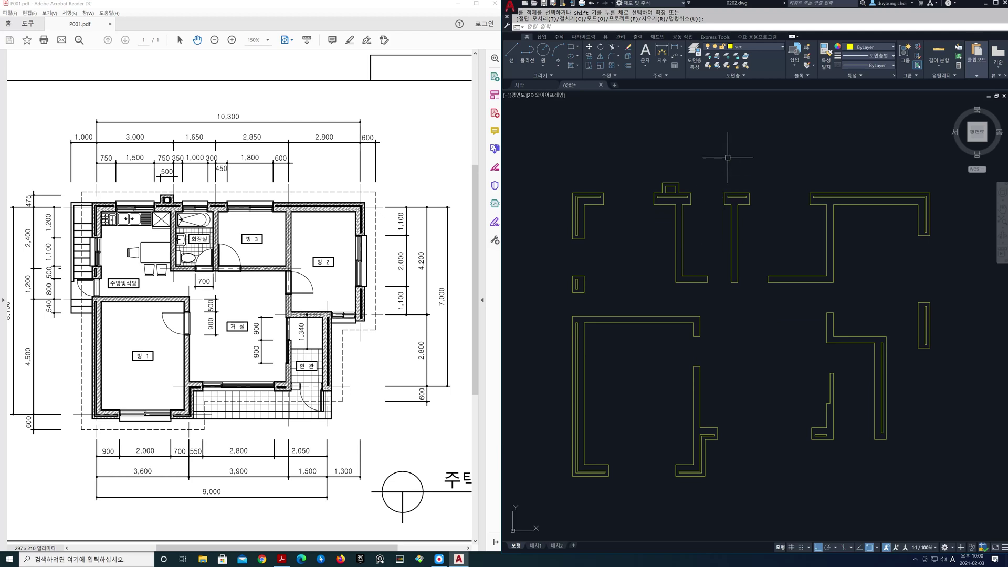
left_click(759, 50)
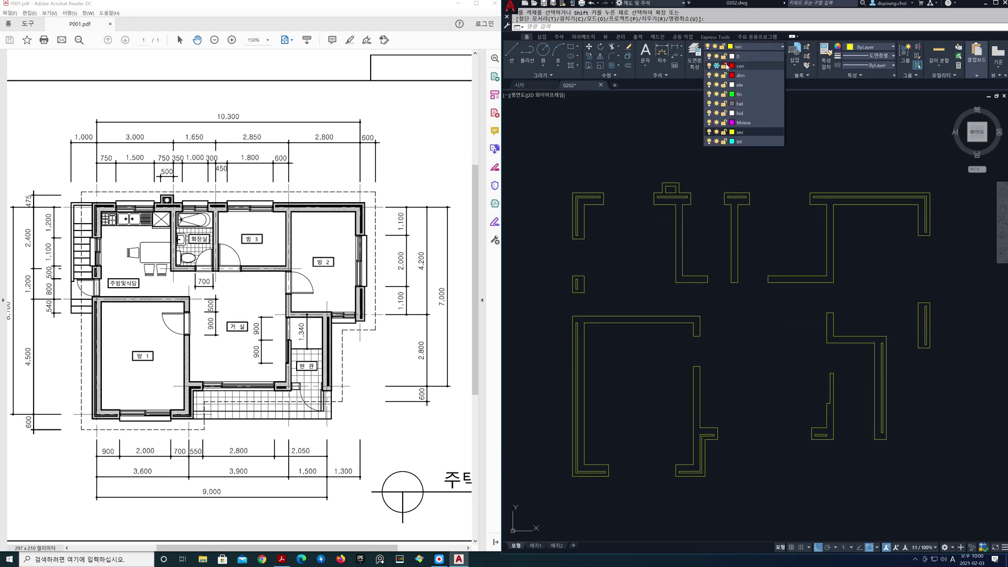
left_click(719, 67)
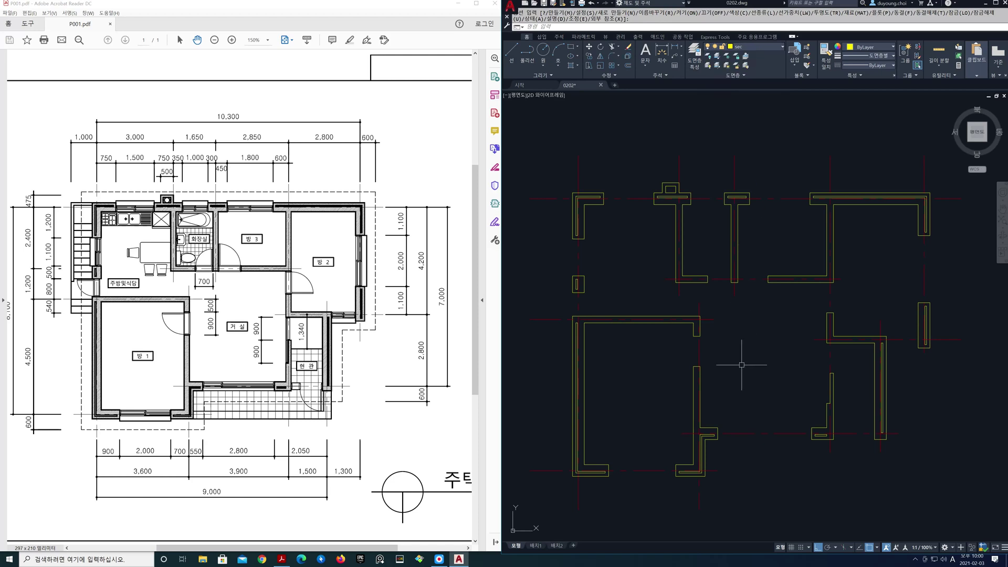